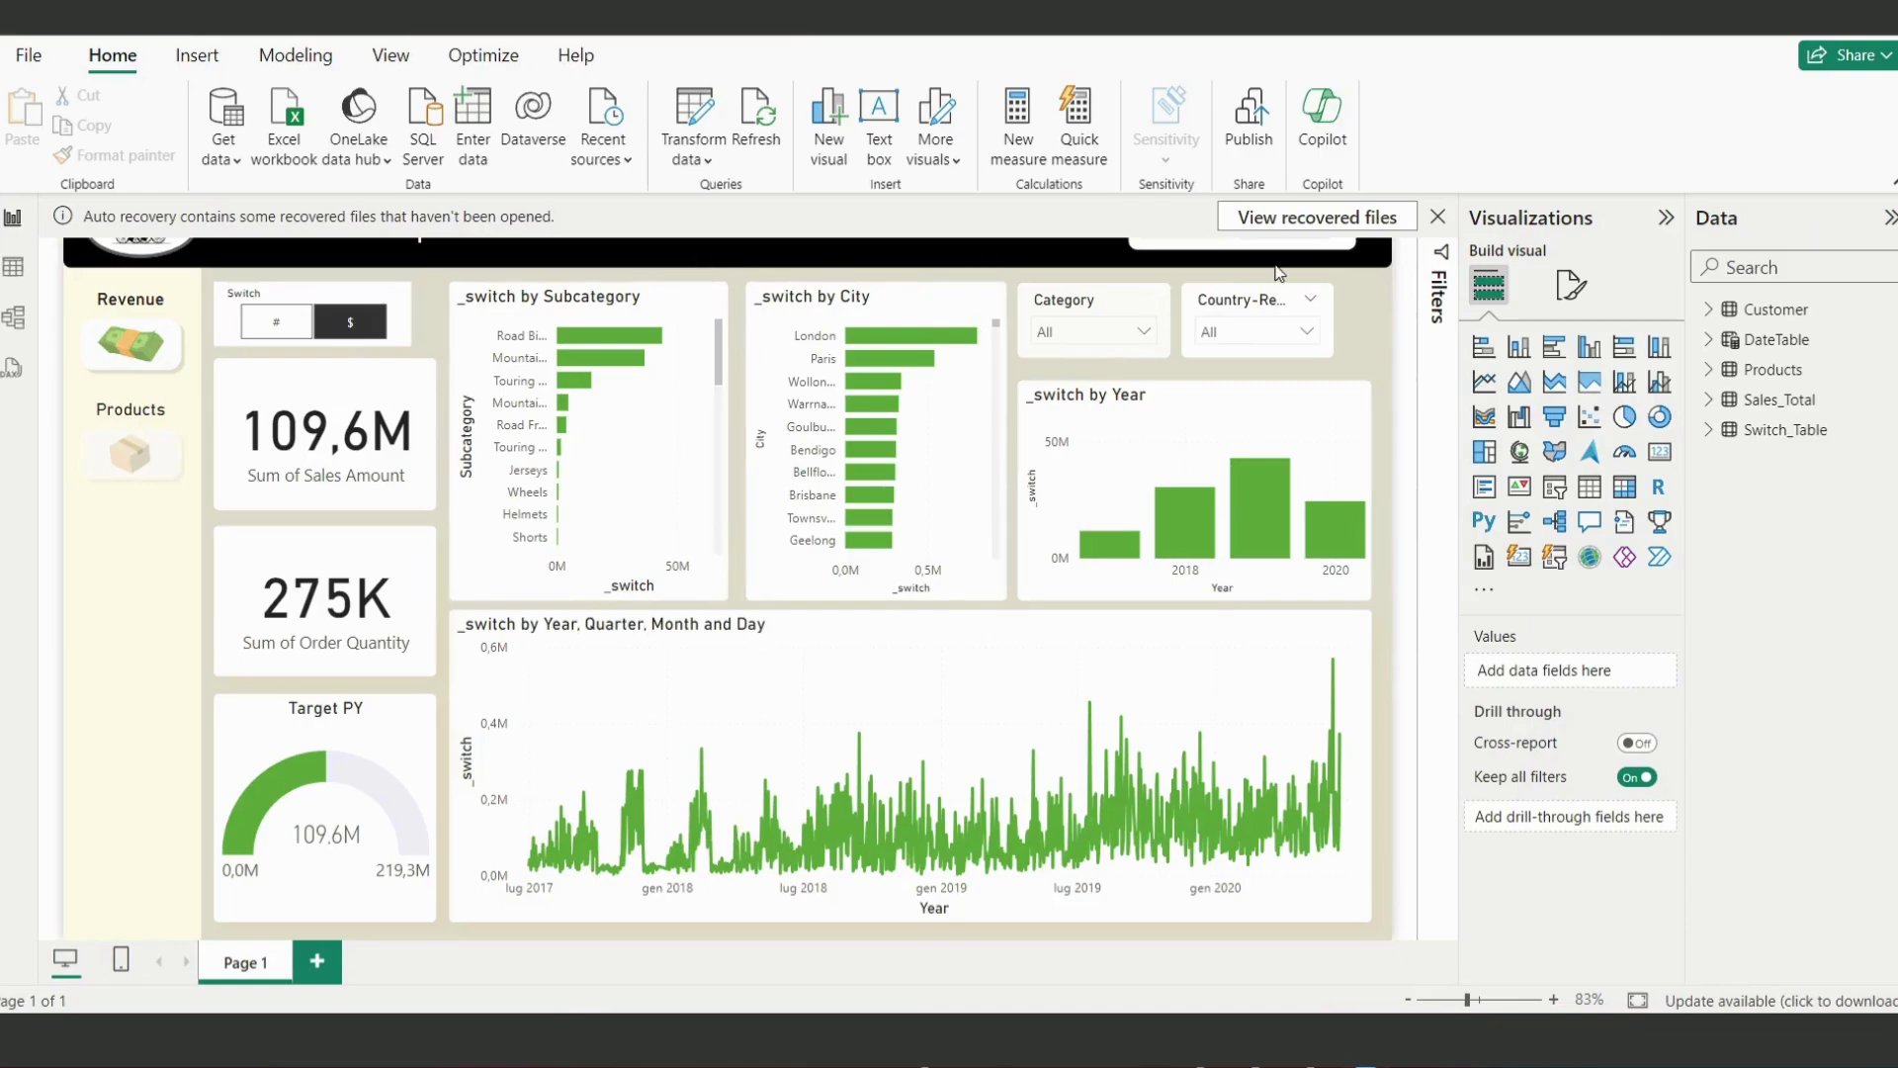
Step: Dismiss the auto-recovery notice and choose to remove the recovered files
click(1439, 217)
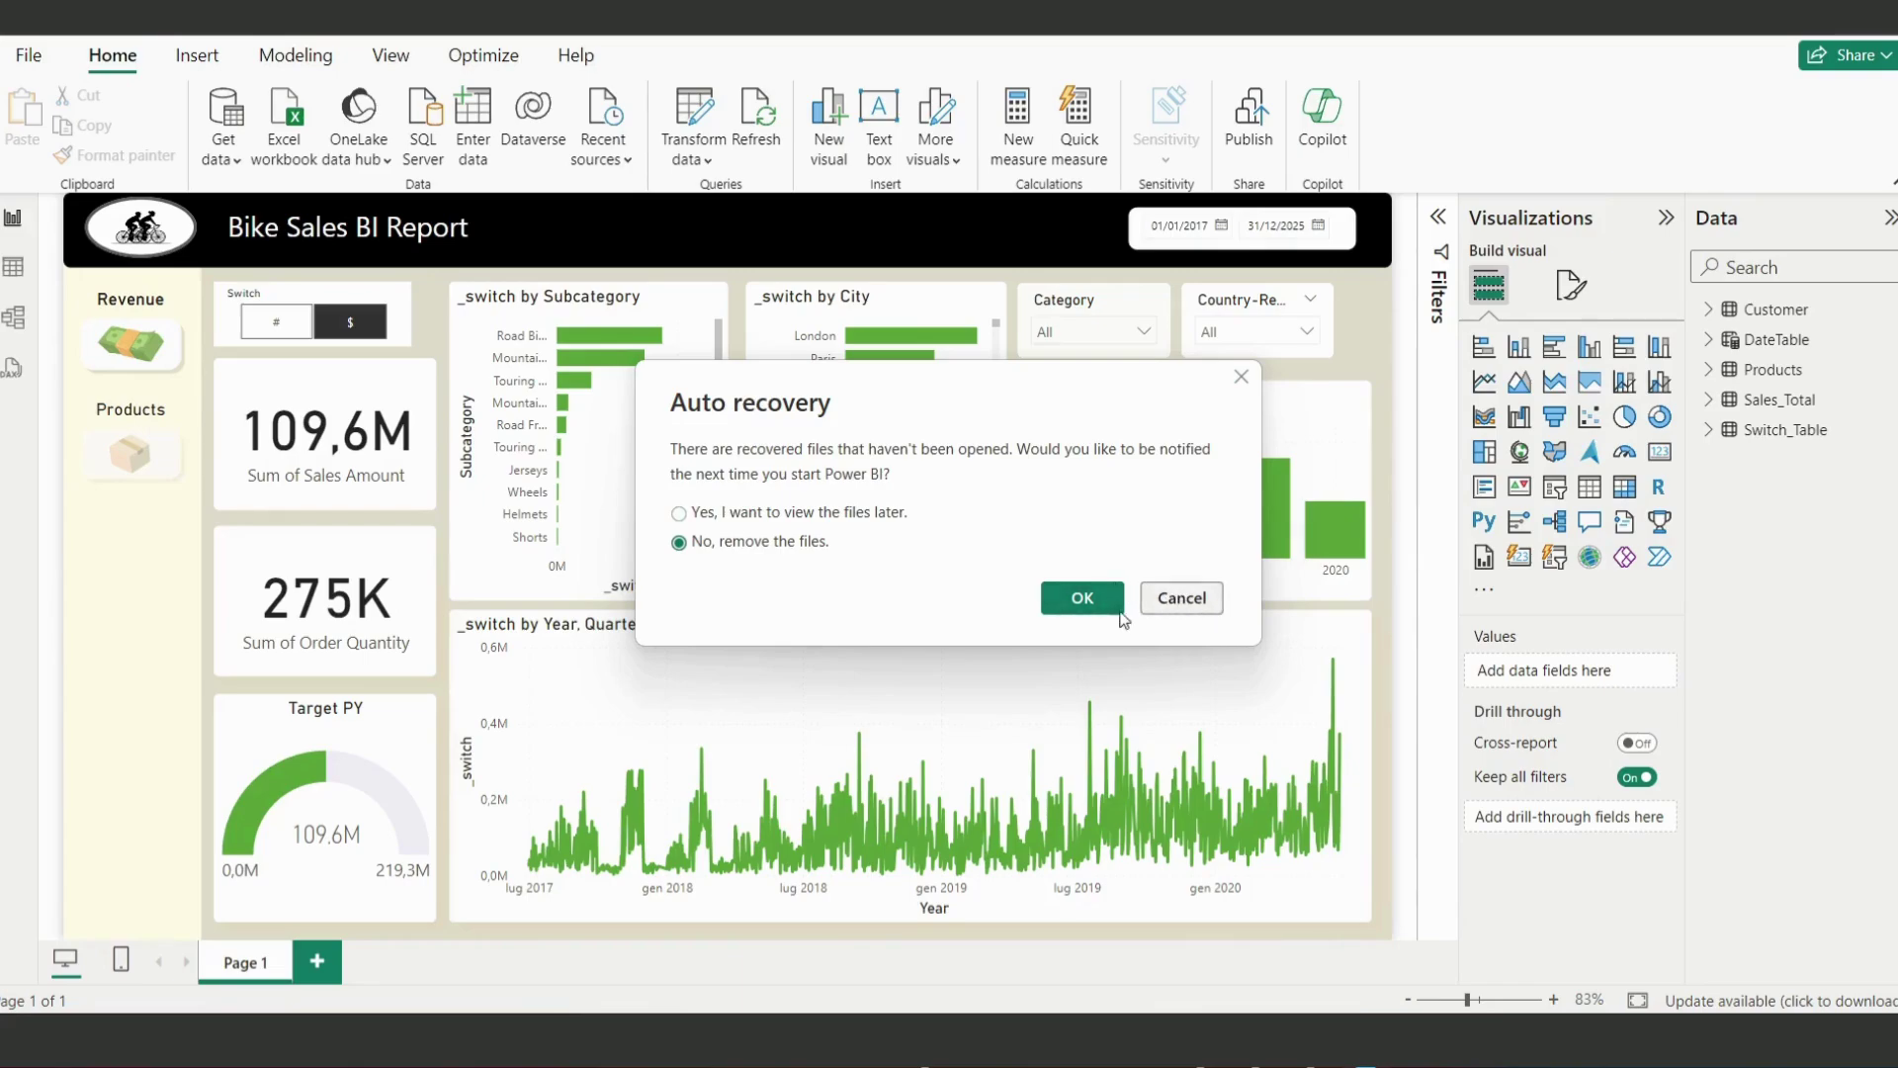
click(1075, 596)
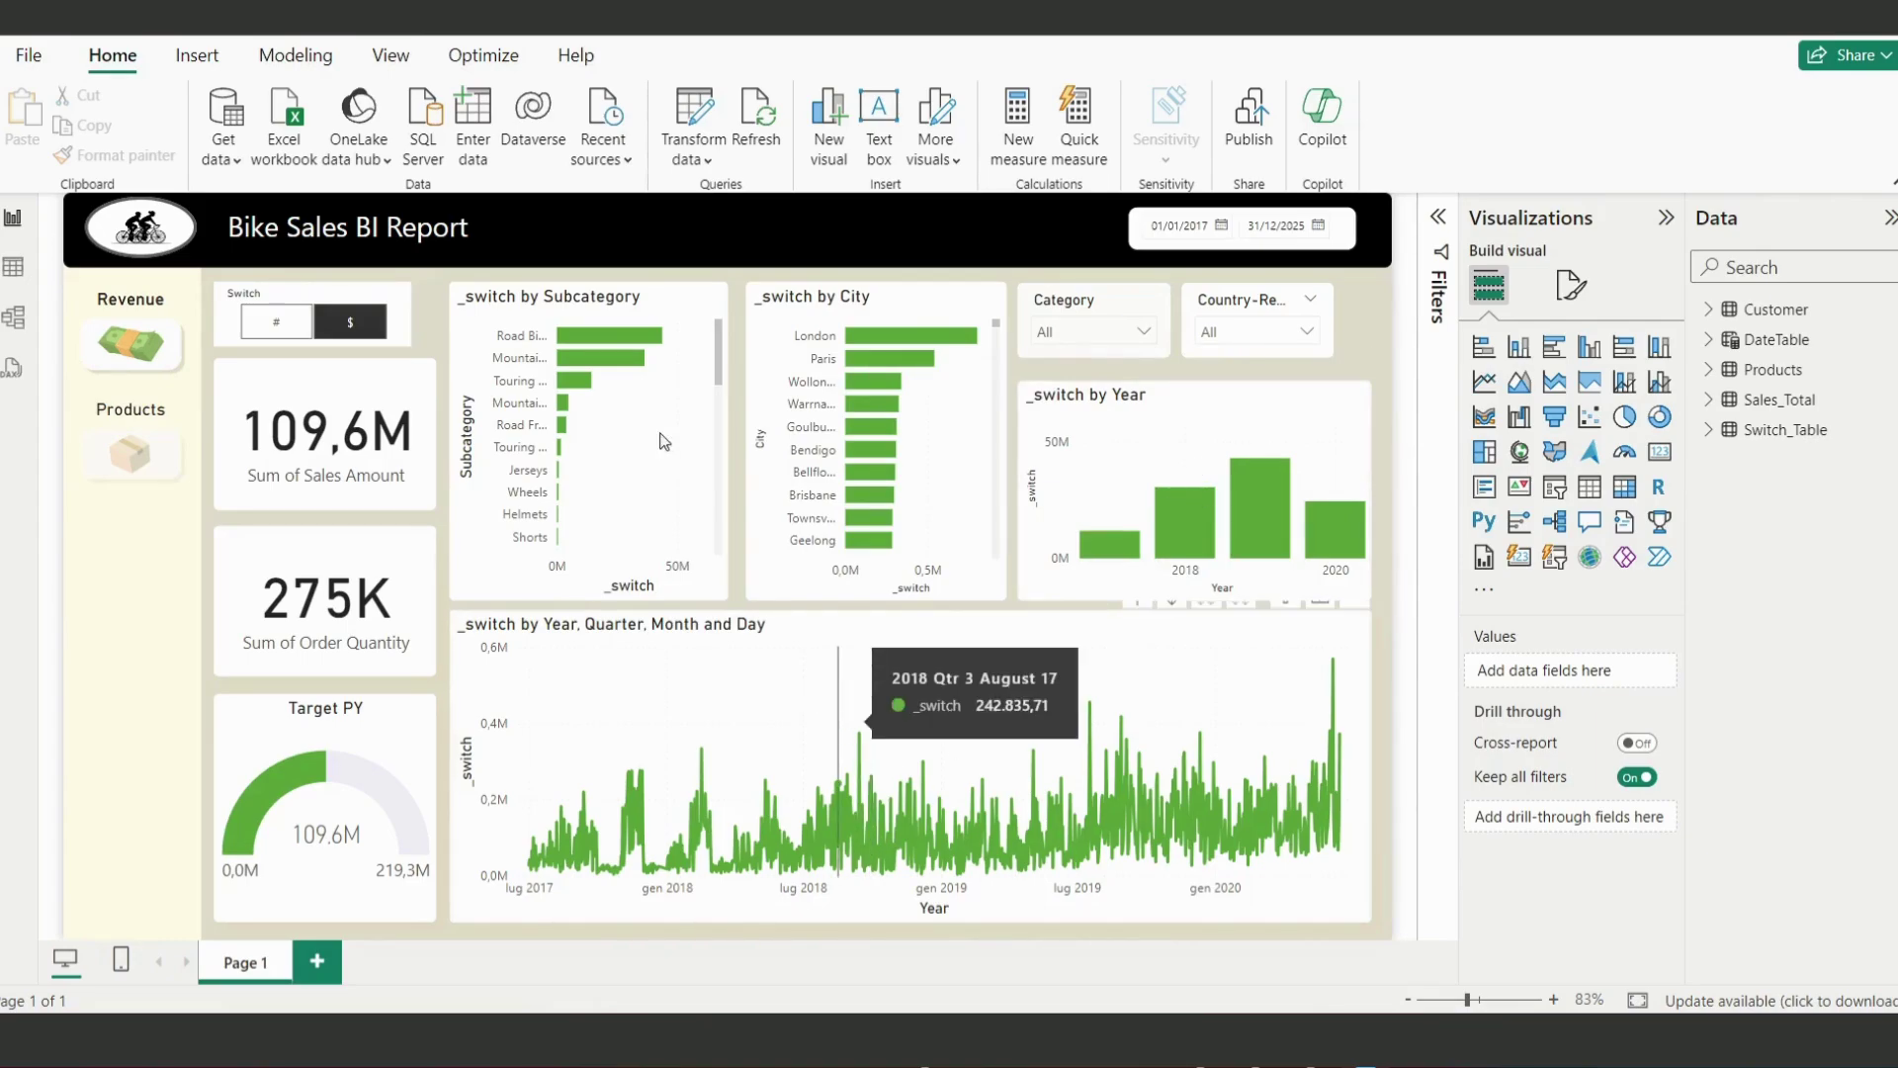
Step: Clear the title text of the large line chart by year, quarter, month and day in its general title formatting settings
scroll(792, 431, up, 1)
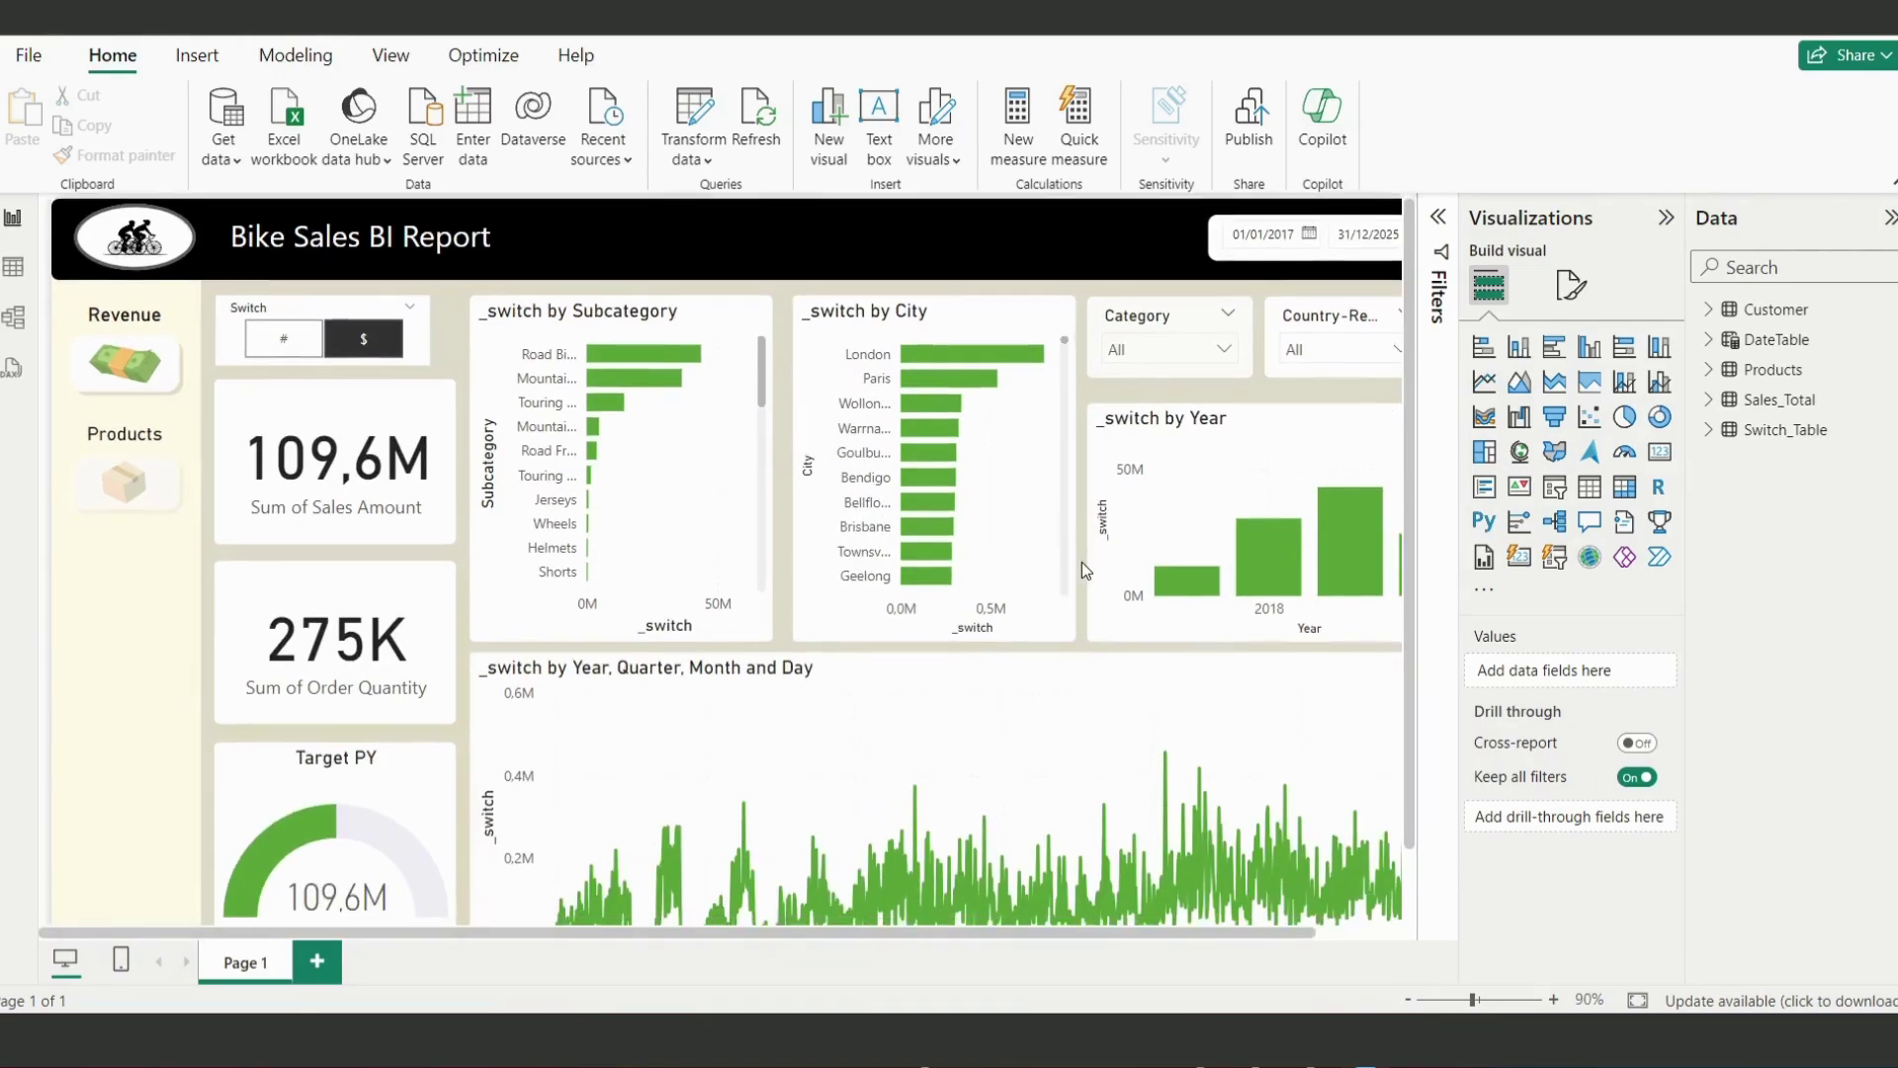
scroll(1078, 574, down, 2)
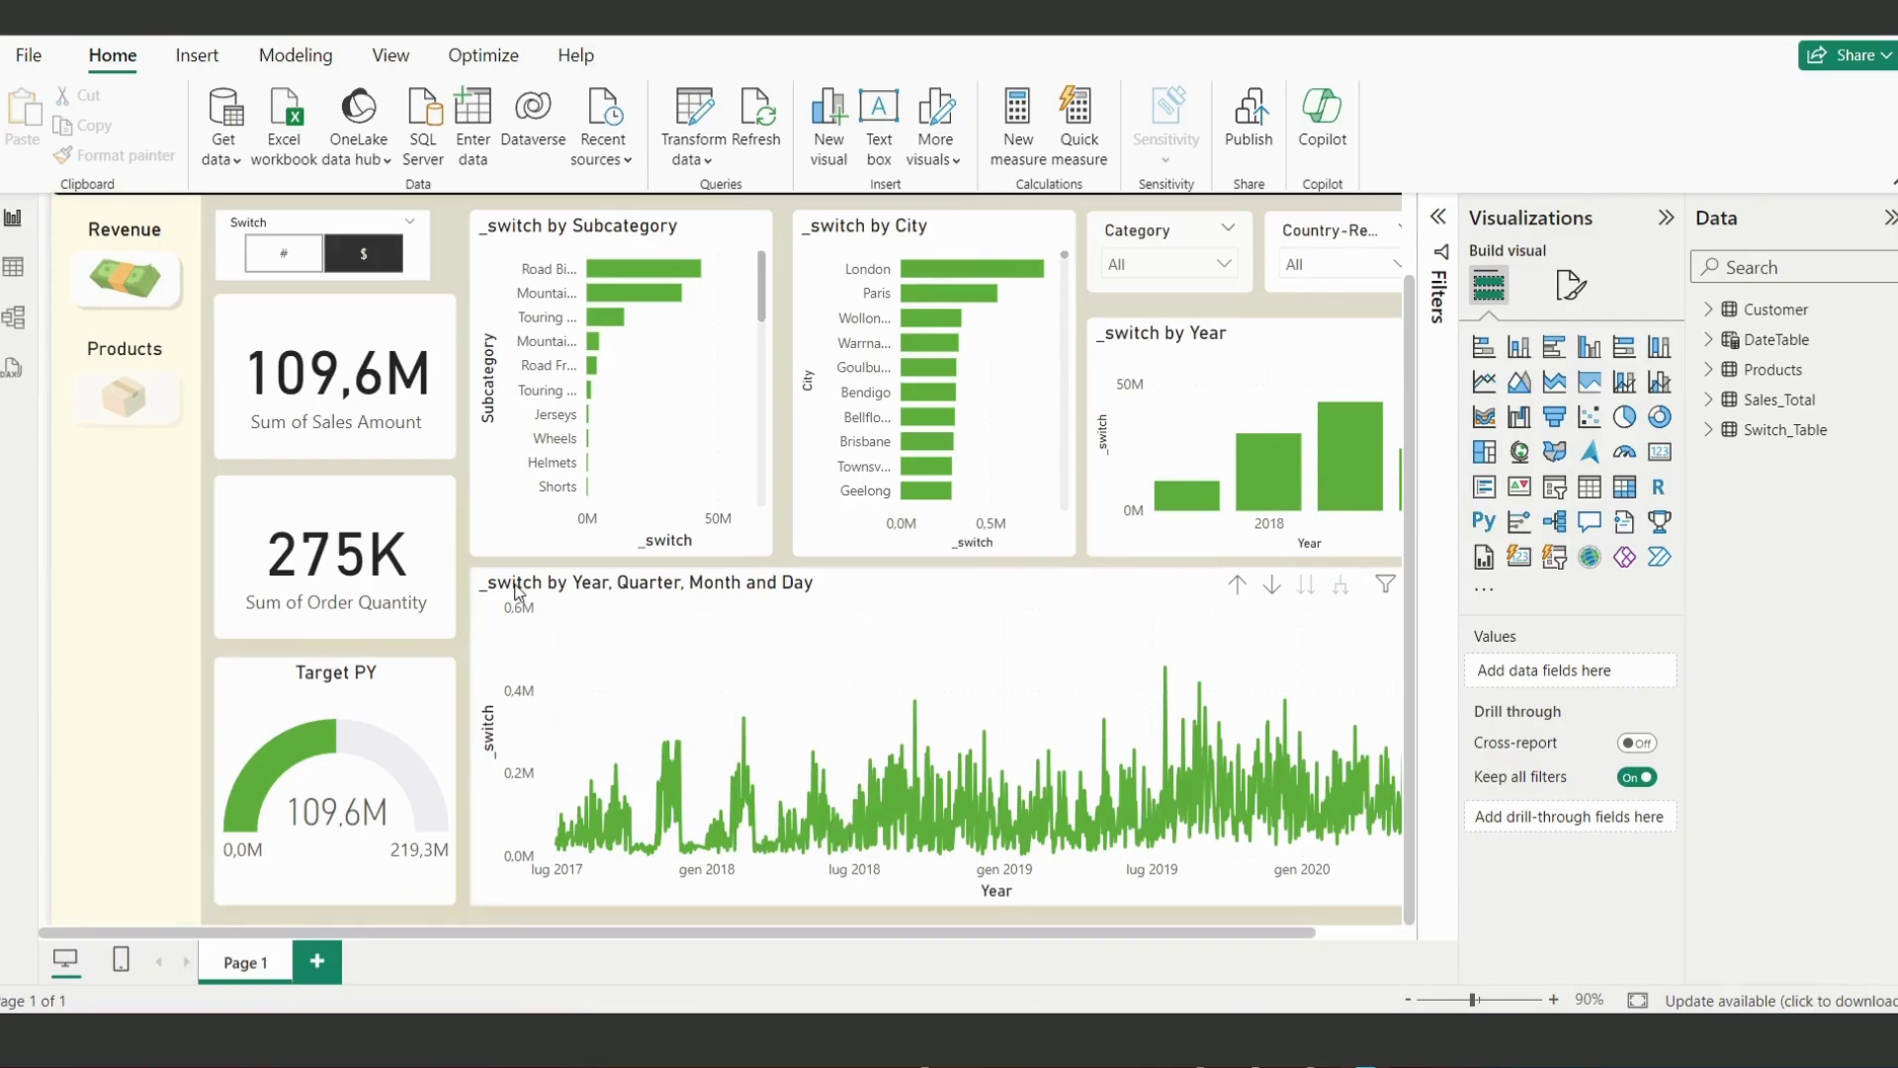
click(929, 592)
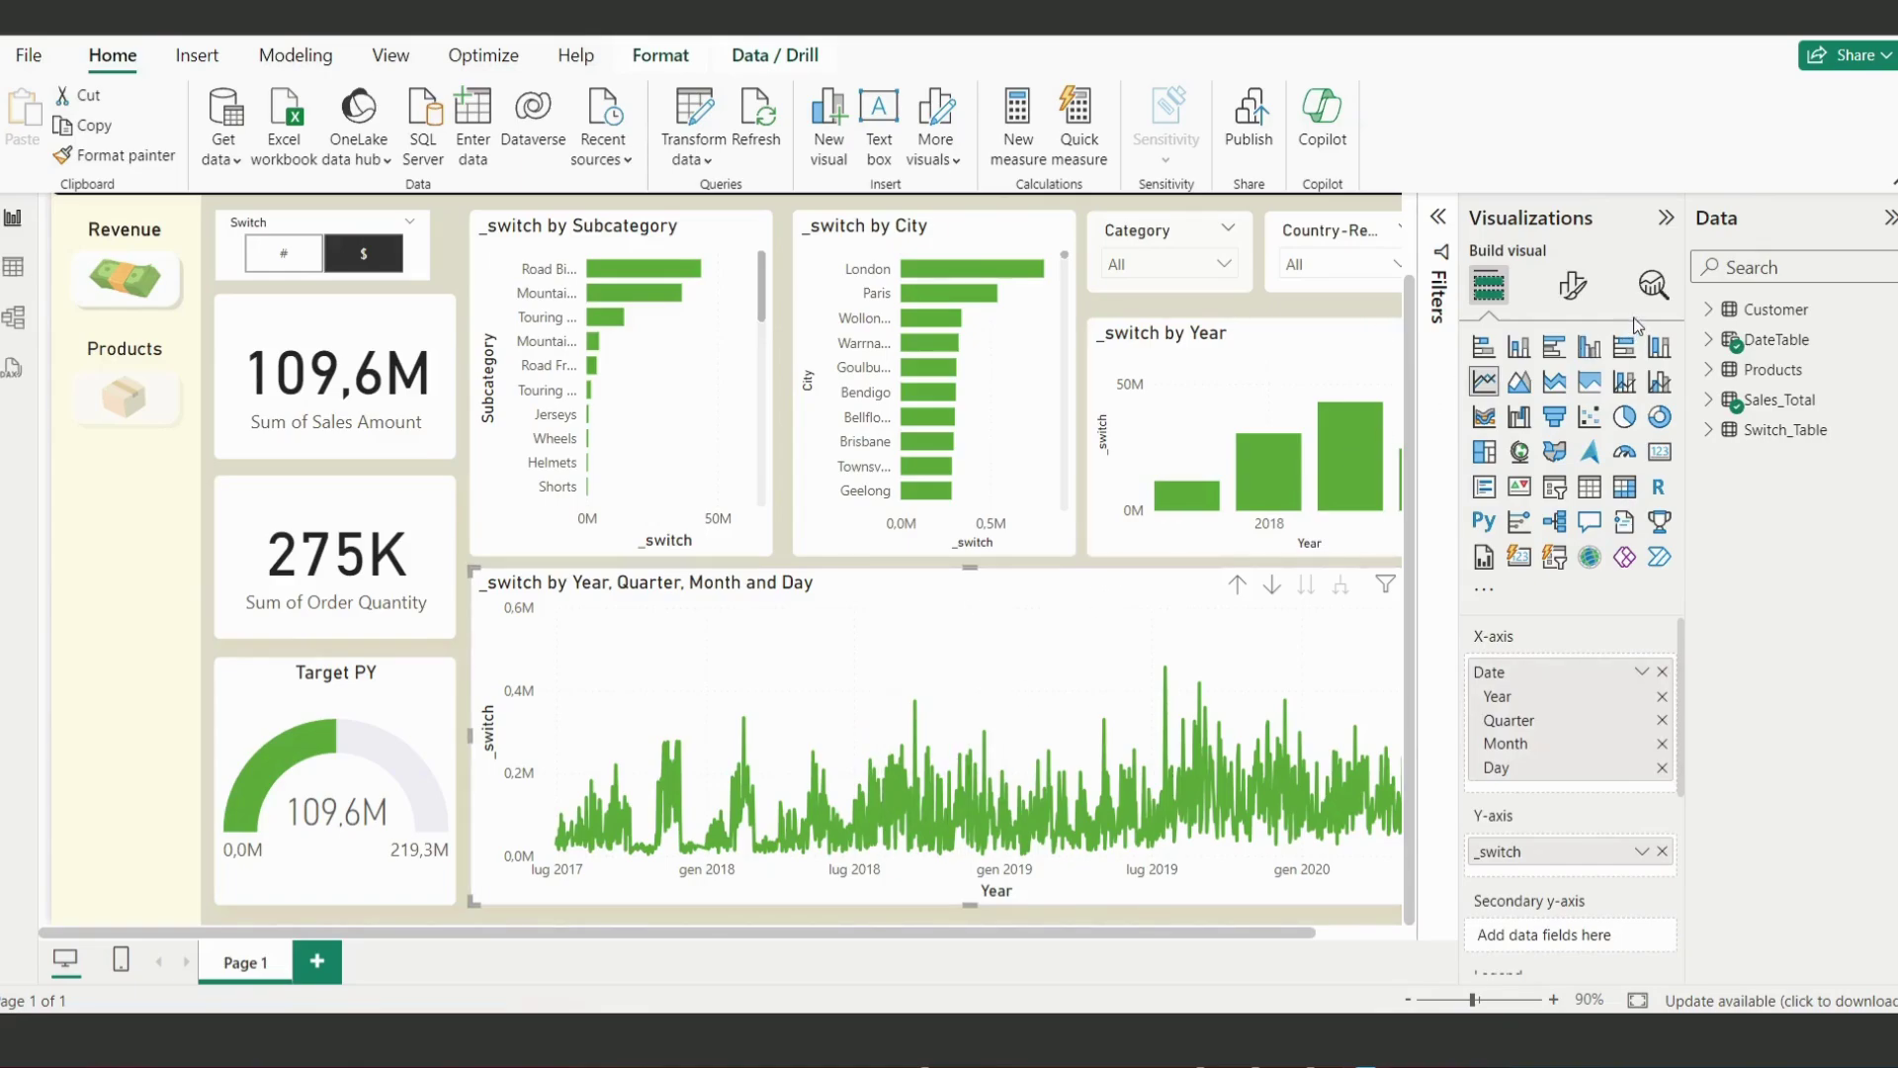
click(1572, 286)
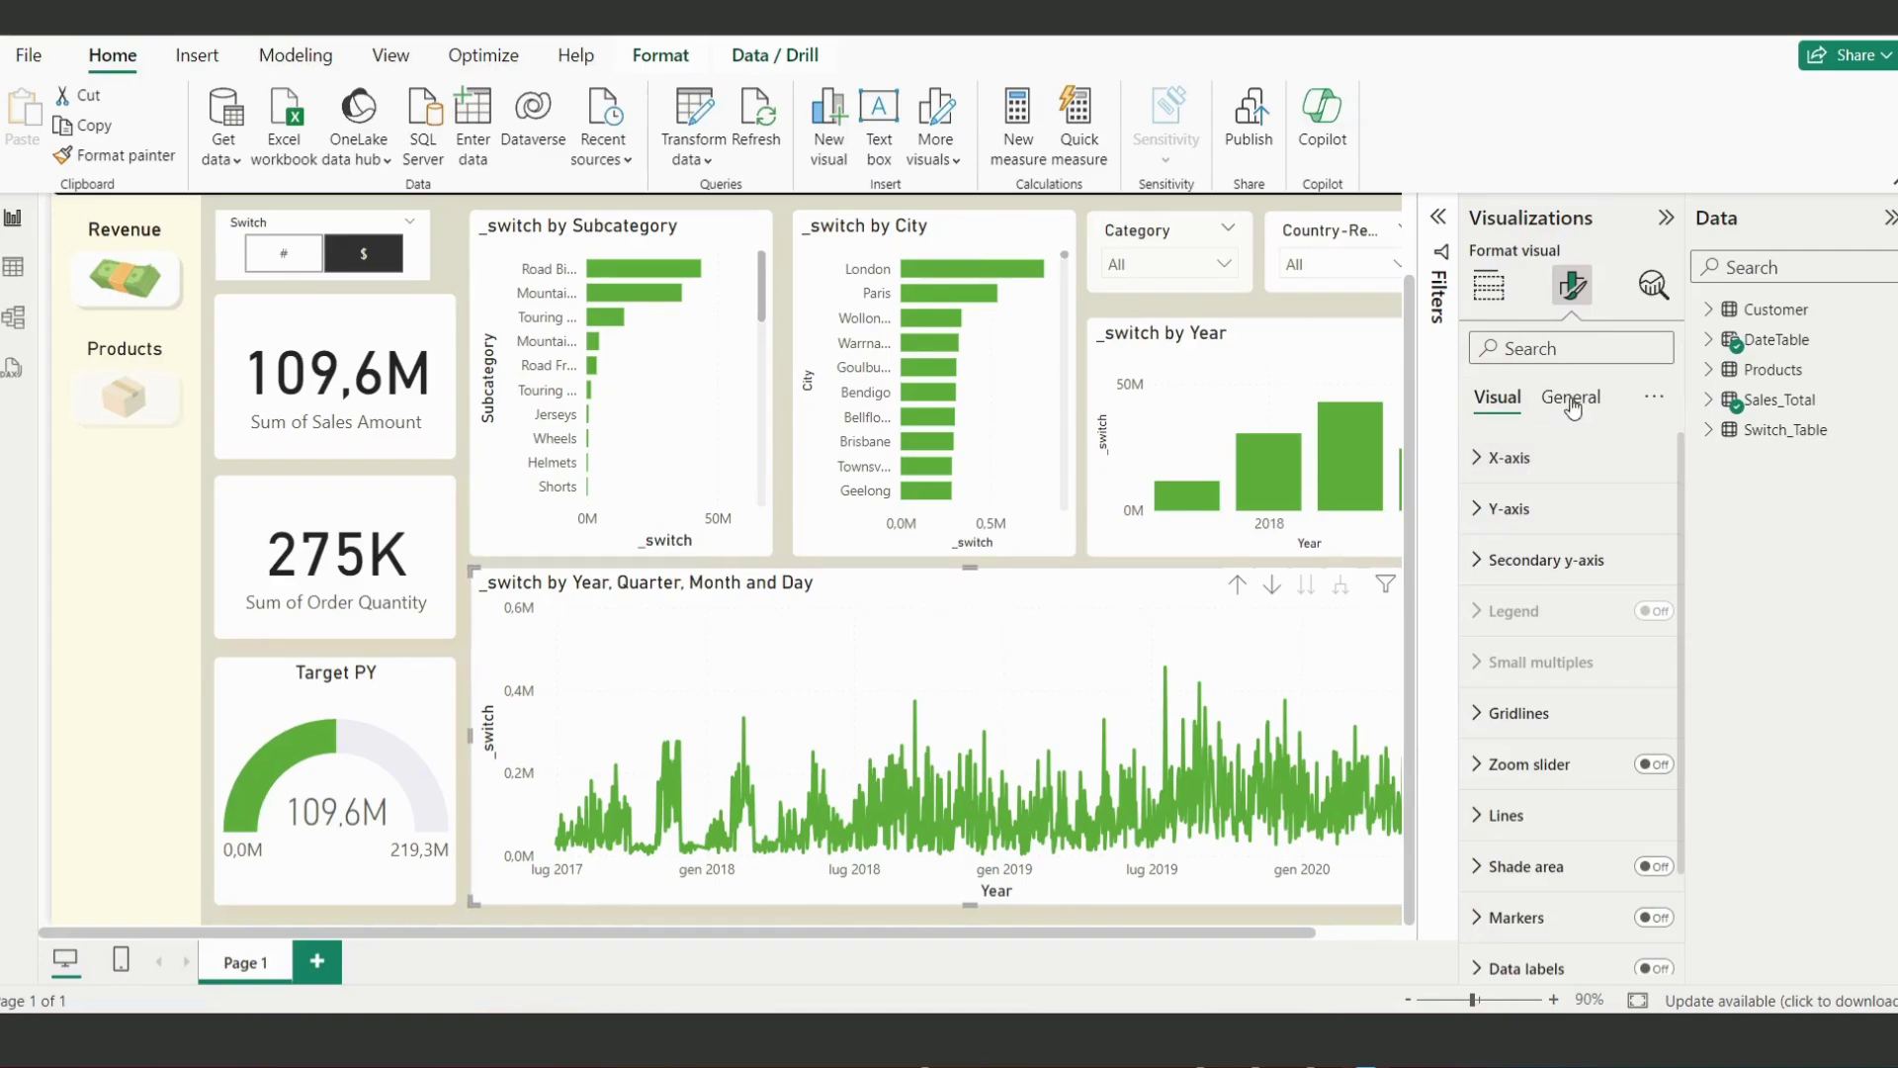
click(1571, 401)
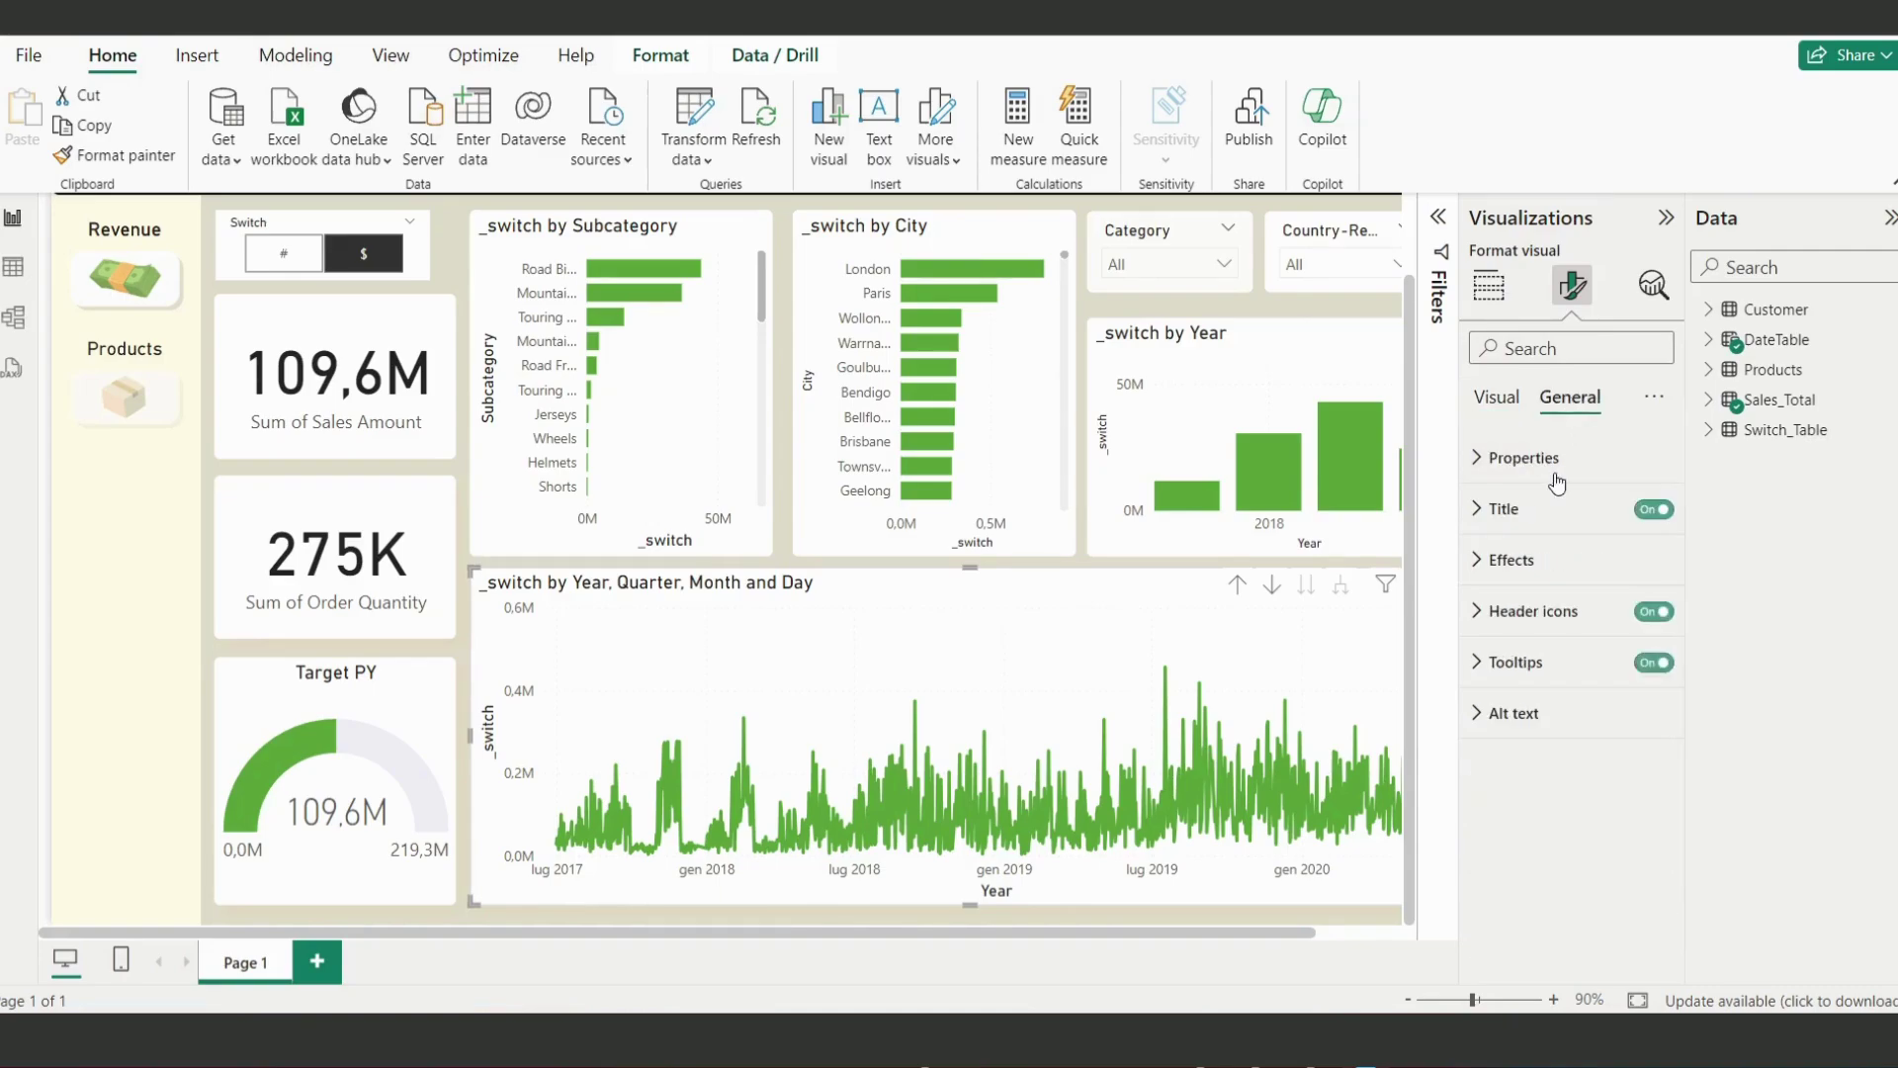
click(1483, 509)
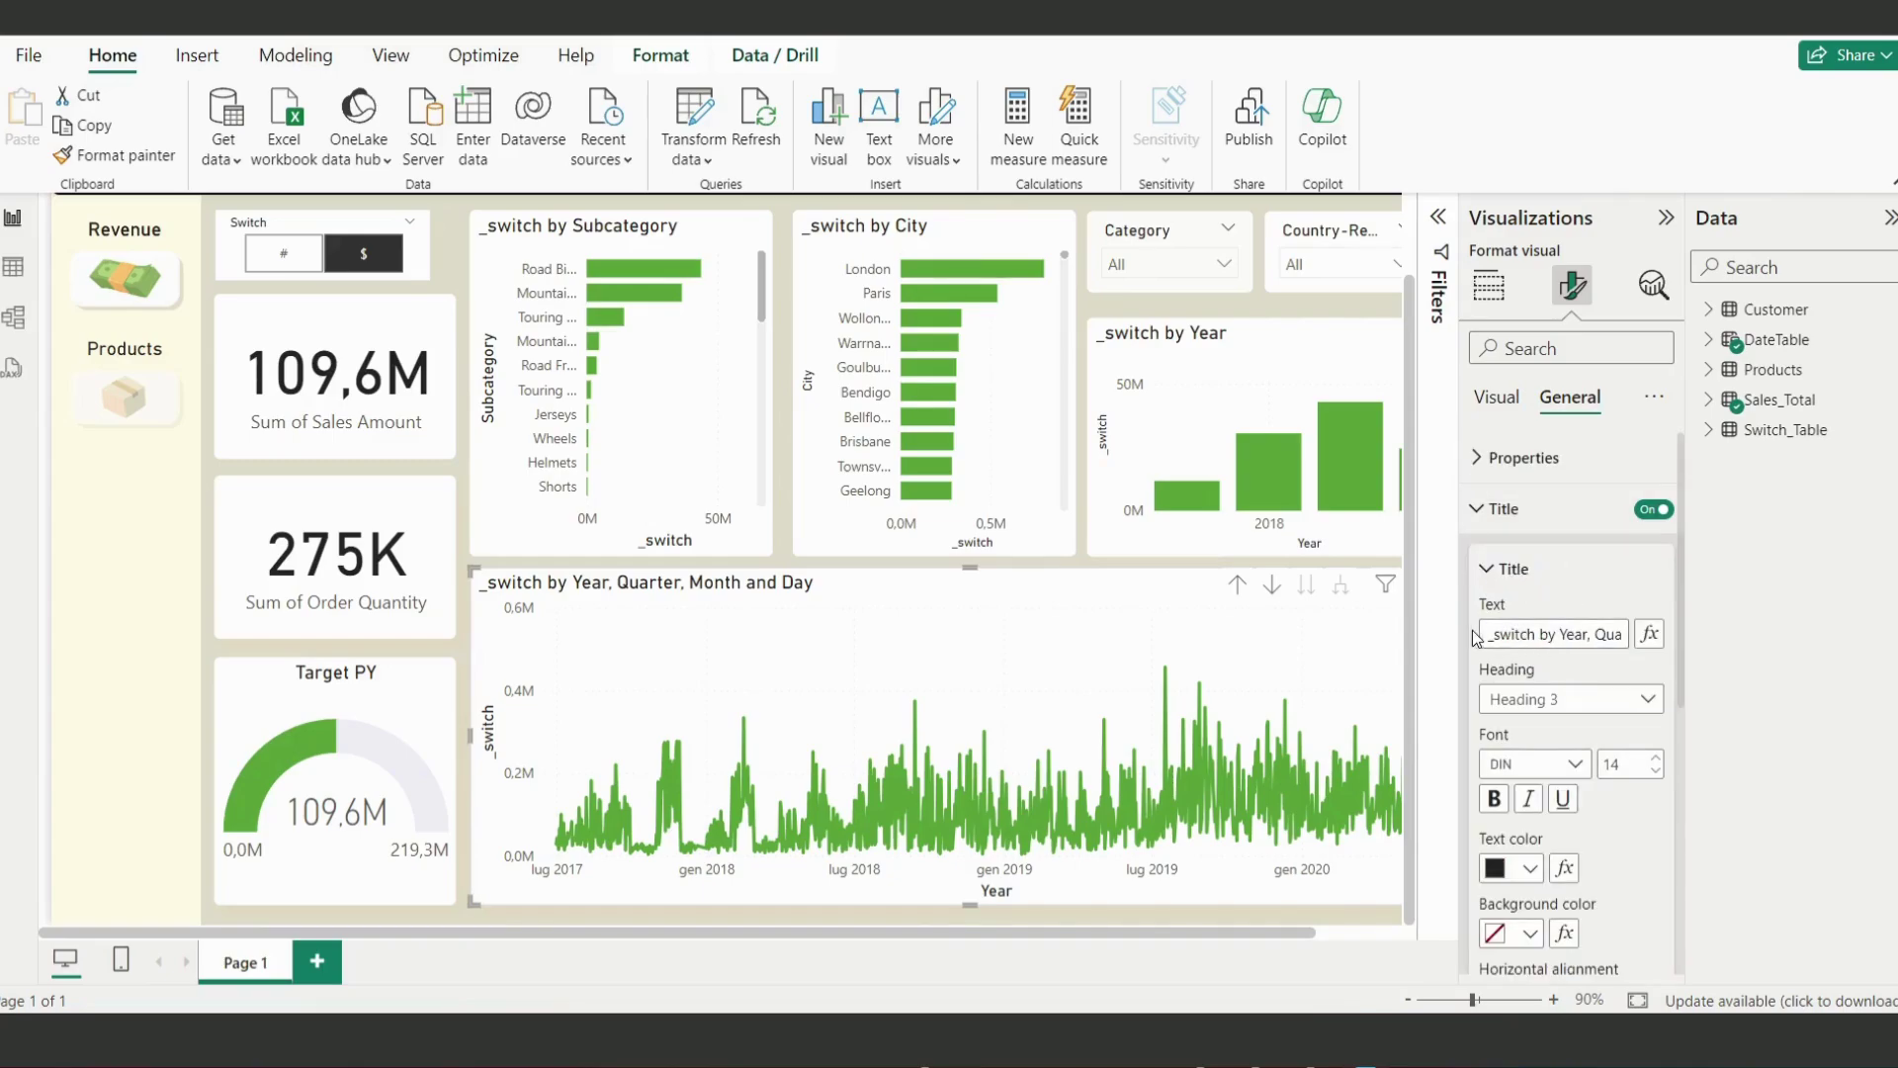
drag(1493, 633, 1653, 660)
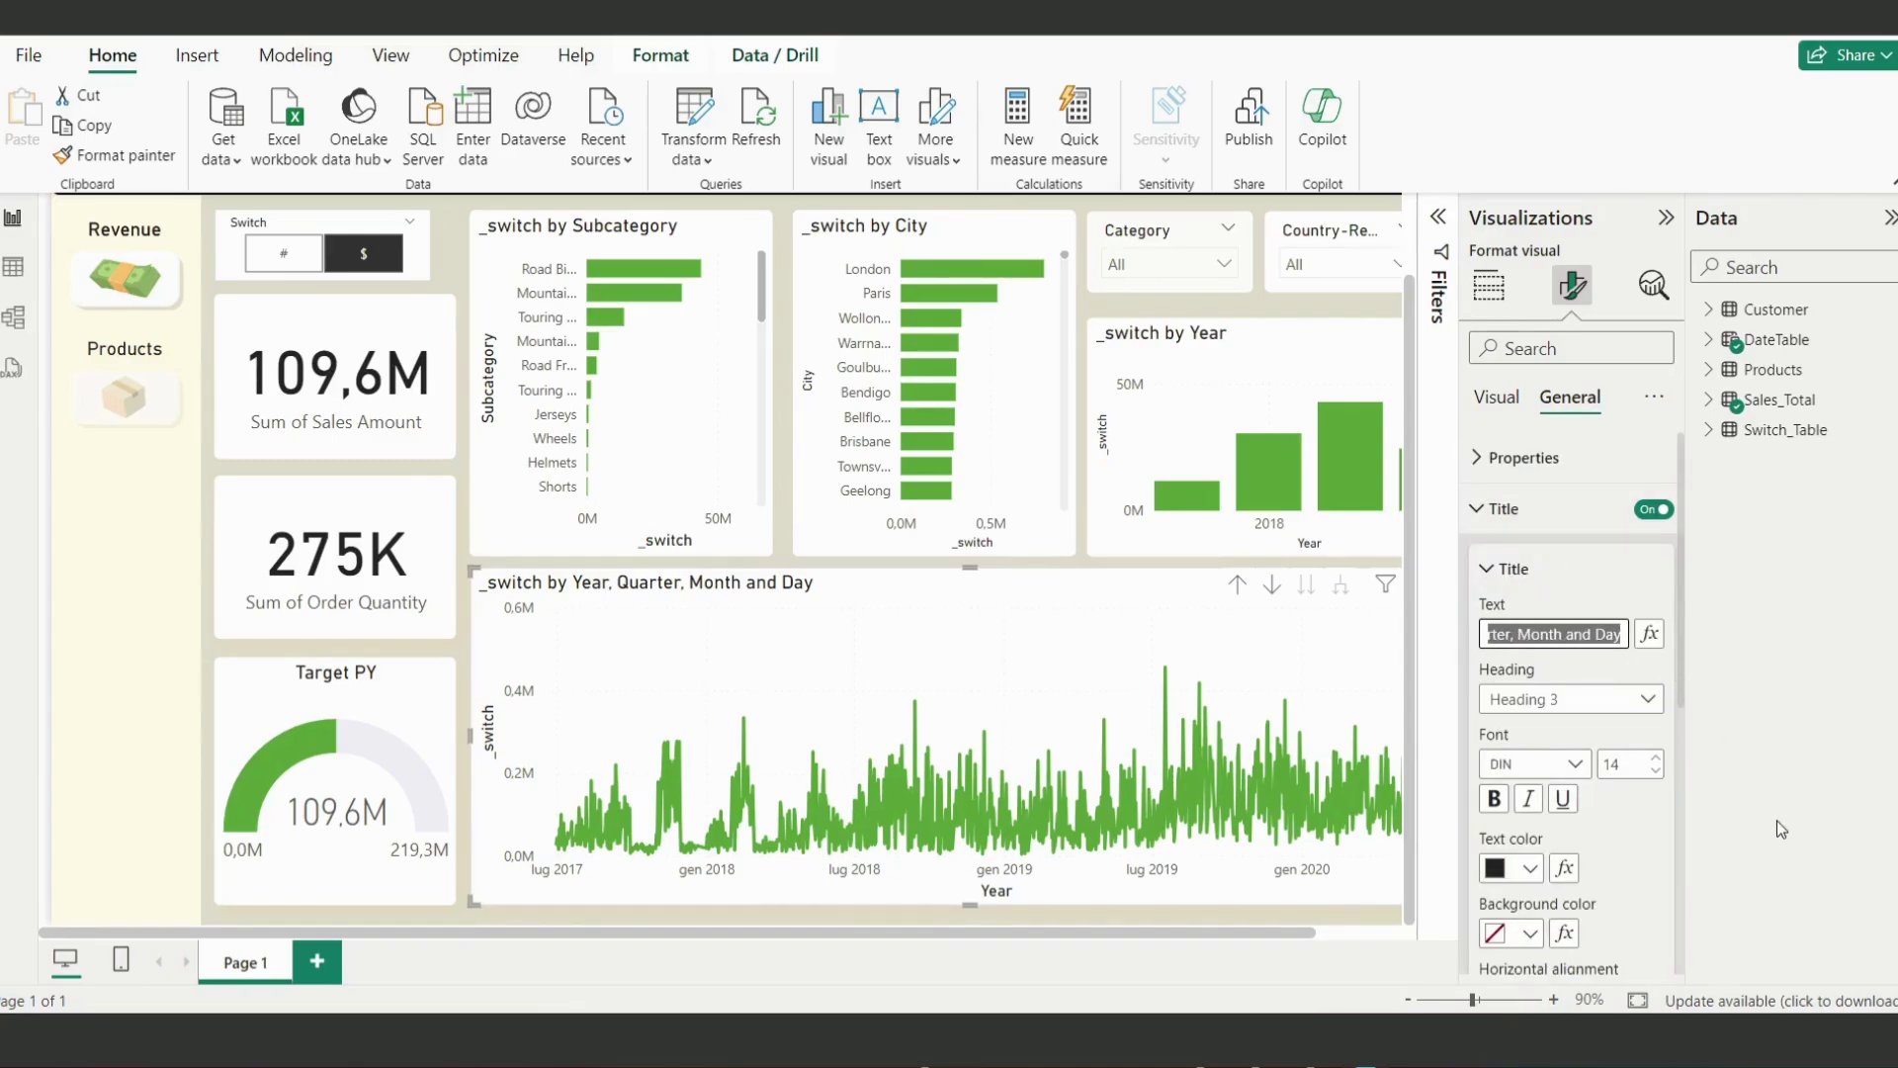
text(fsdfsf)
key(BackSpace)
key(BackSpace)
key(BackSpace)
key(BackSpace)
key(BackSpace)
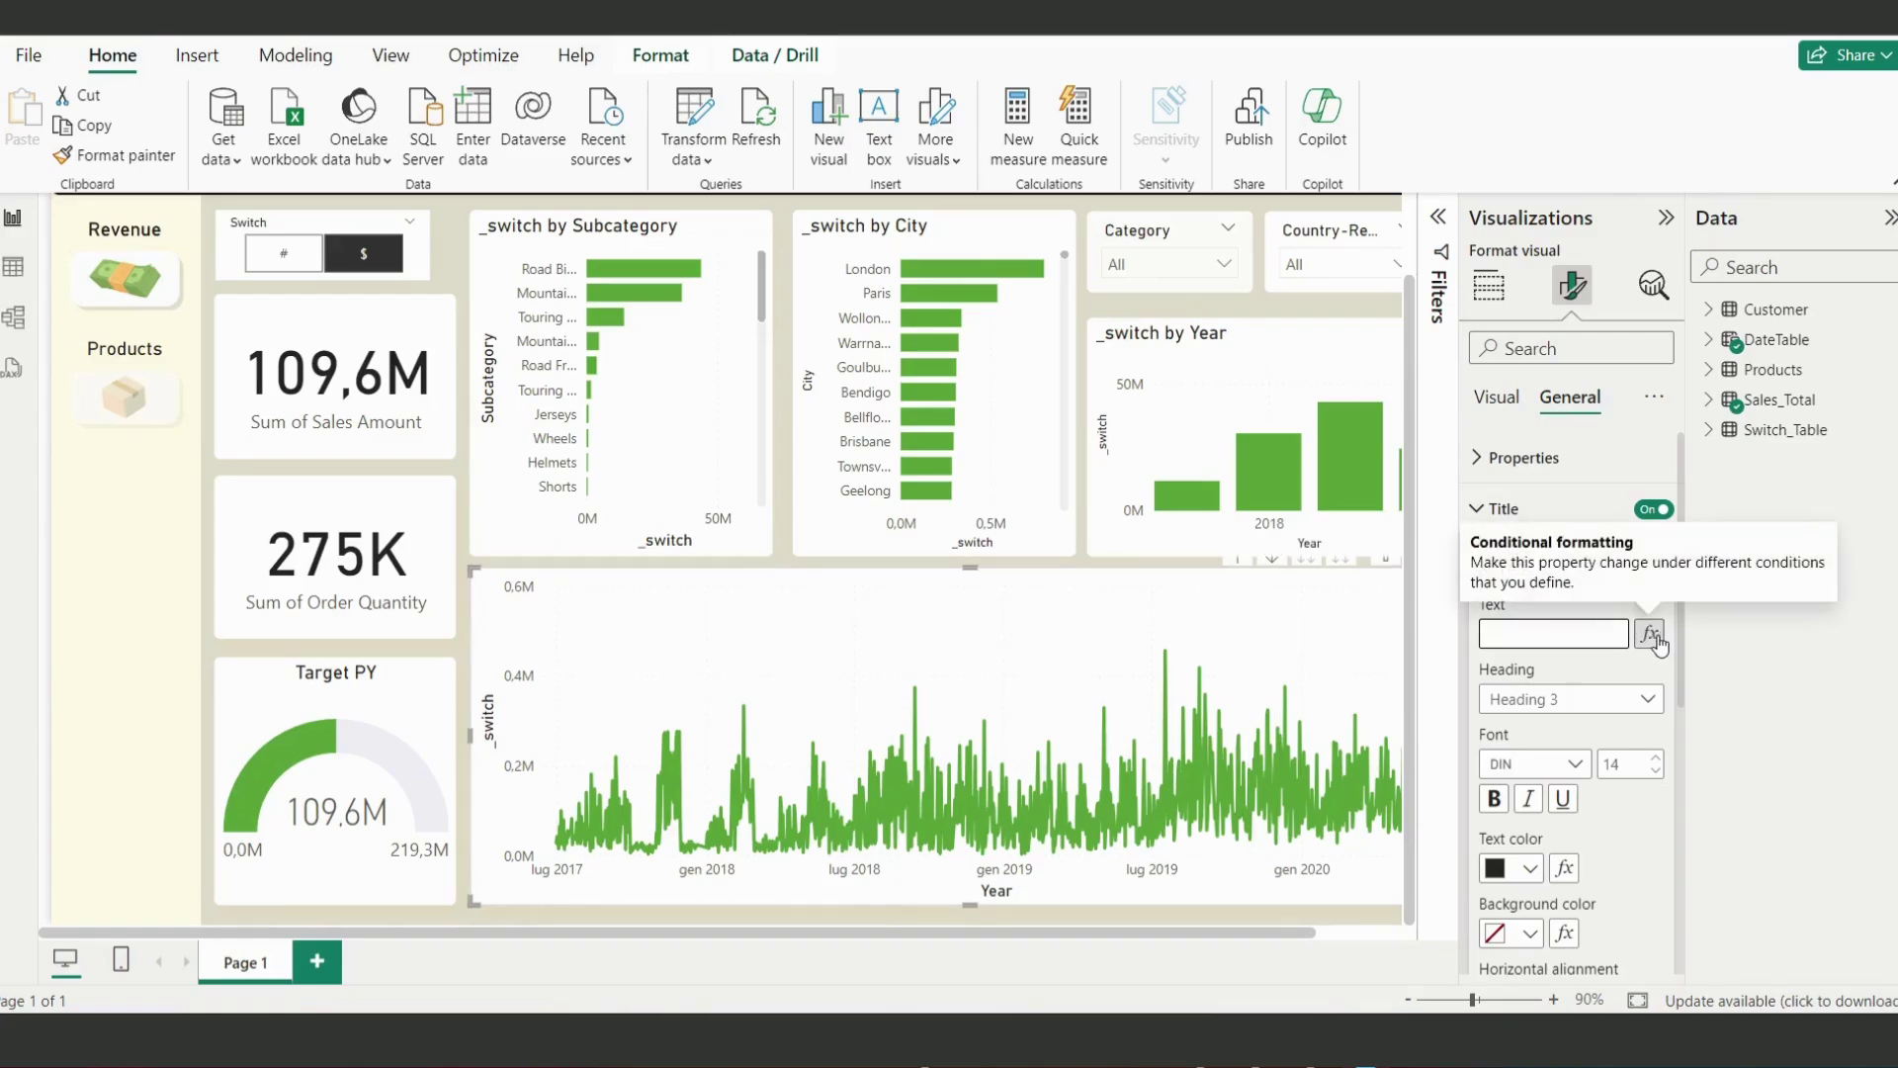
Step: Collapse the Visualizations pane to give the report canvas more room
scroll(1403, 609, up, 1)
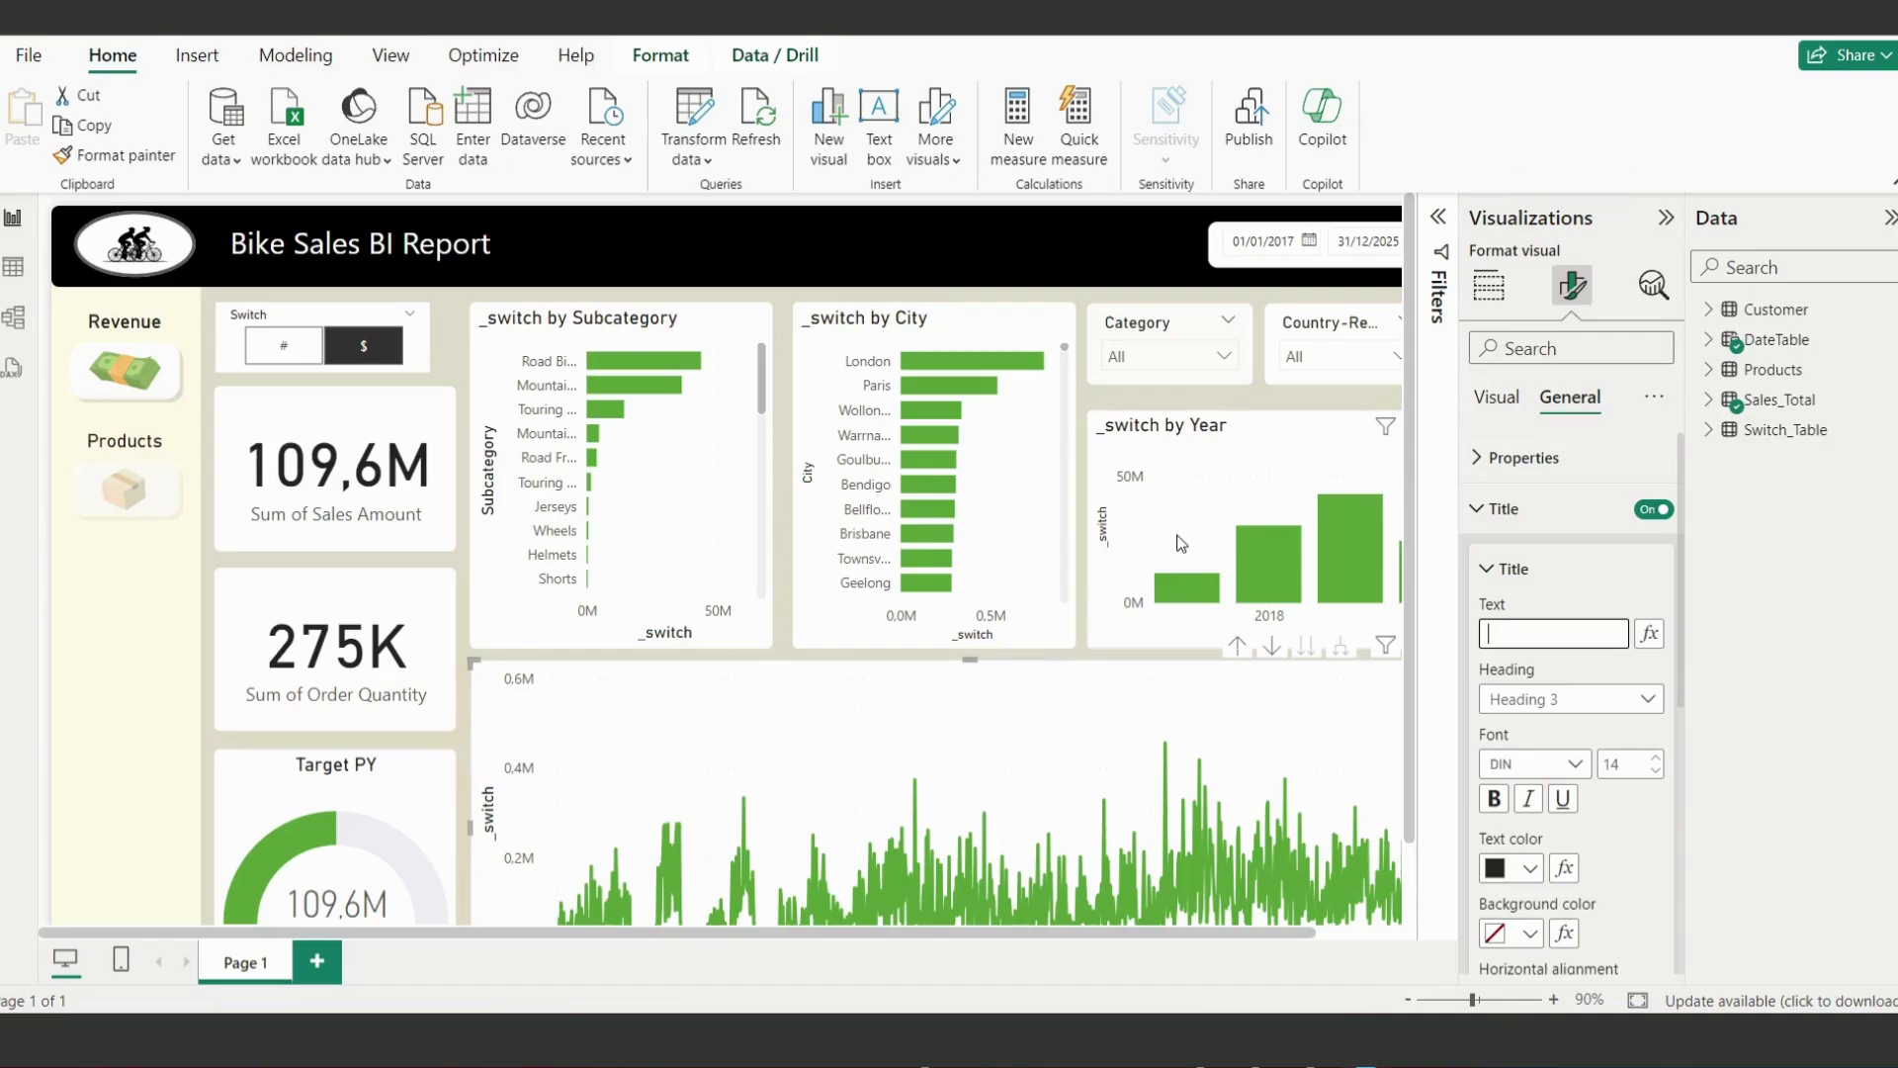
click(1666, 217)
scroll(910, 514, down, 1)
scroll(792, 702, up, 1)
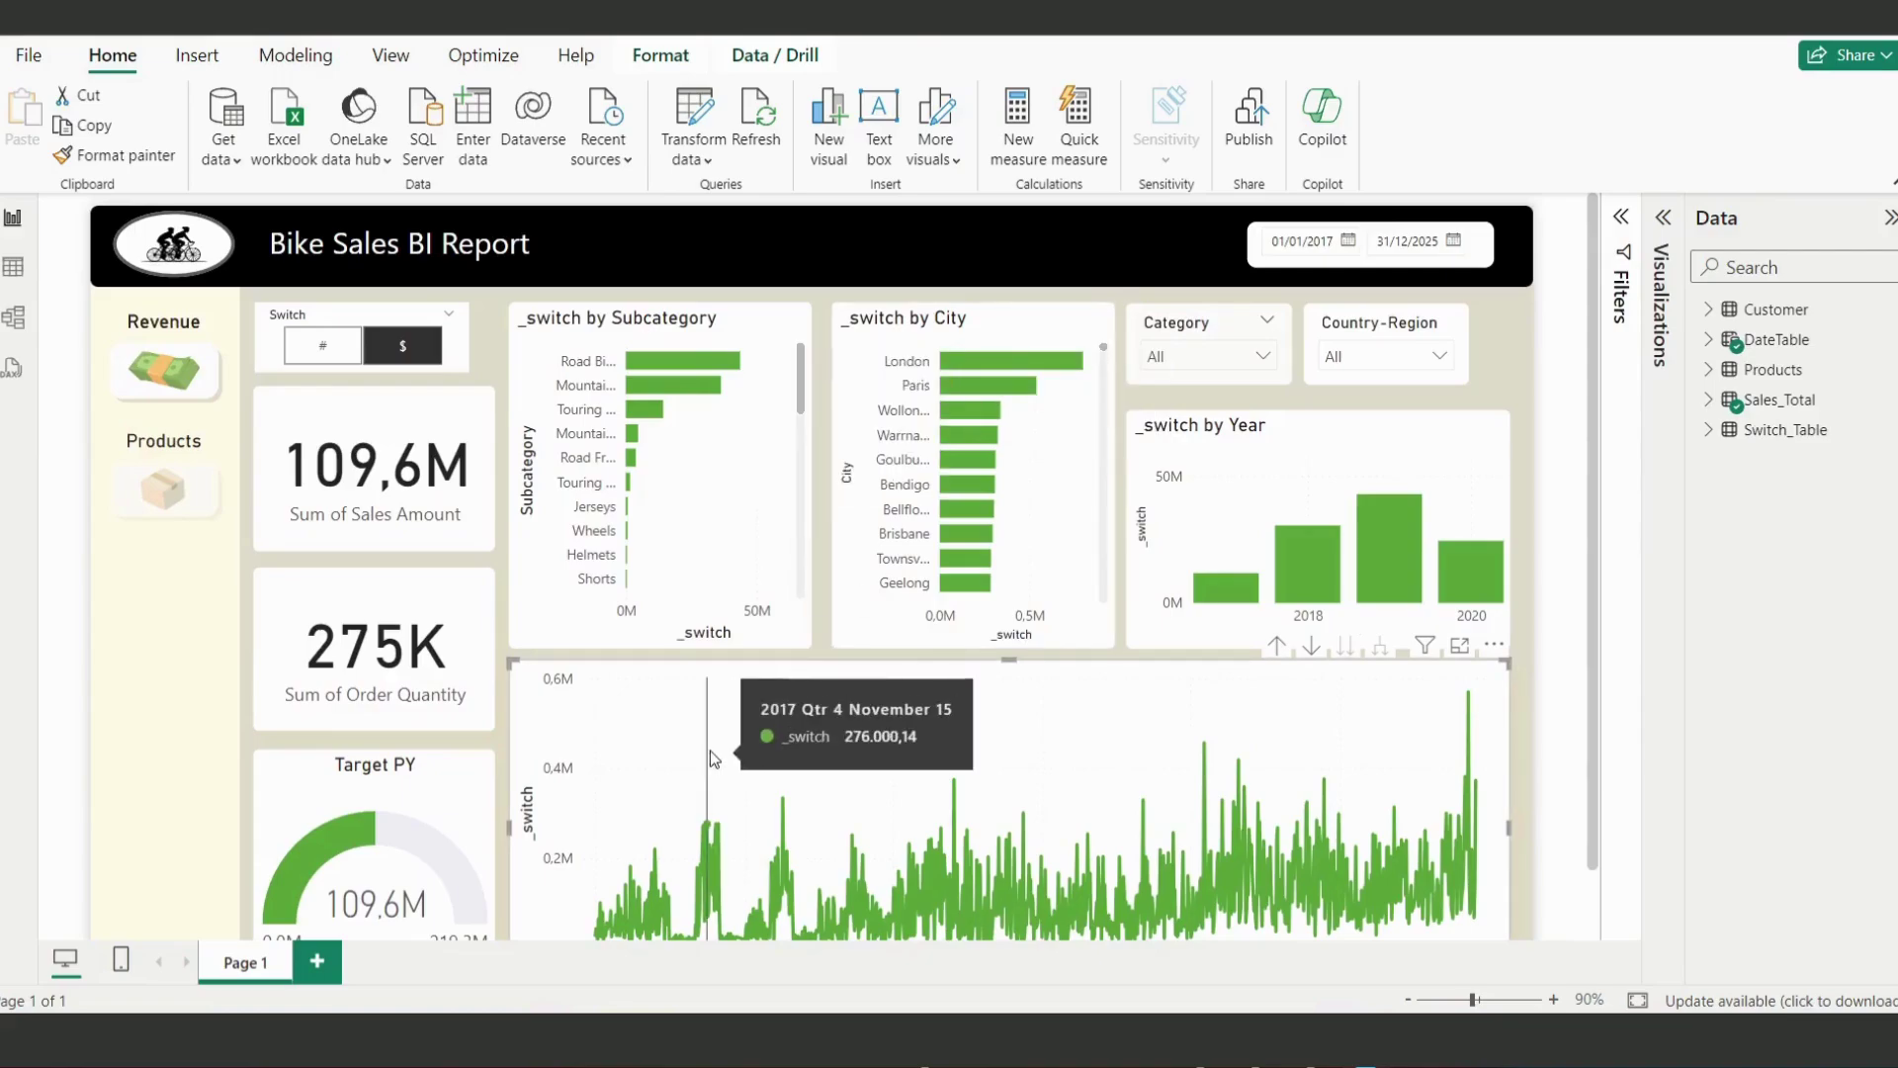
scroll(844, 715, down, 1)
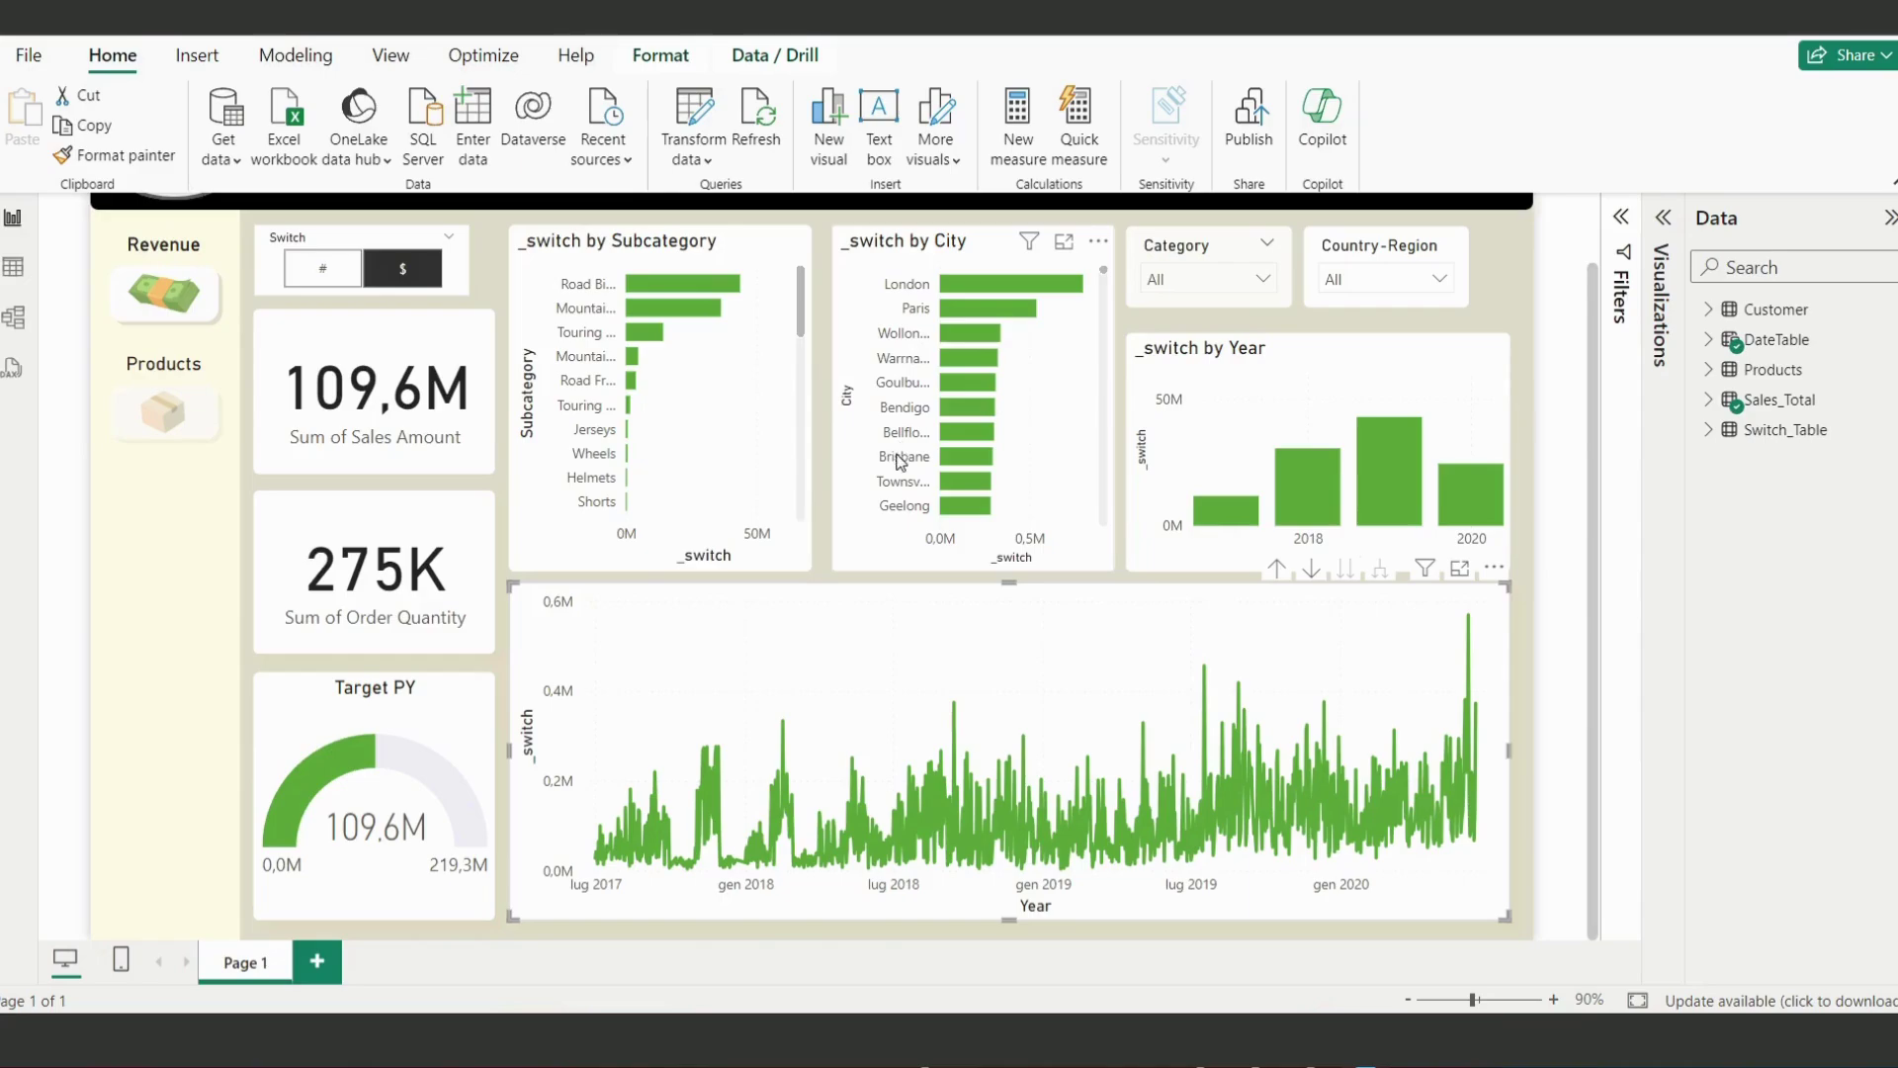
scroll(882, 690, up, 2)
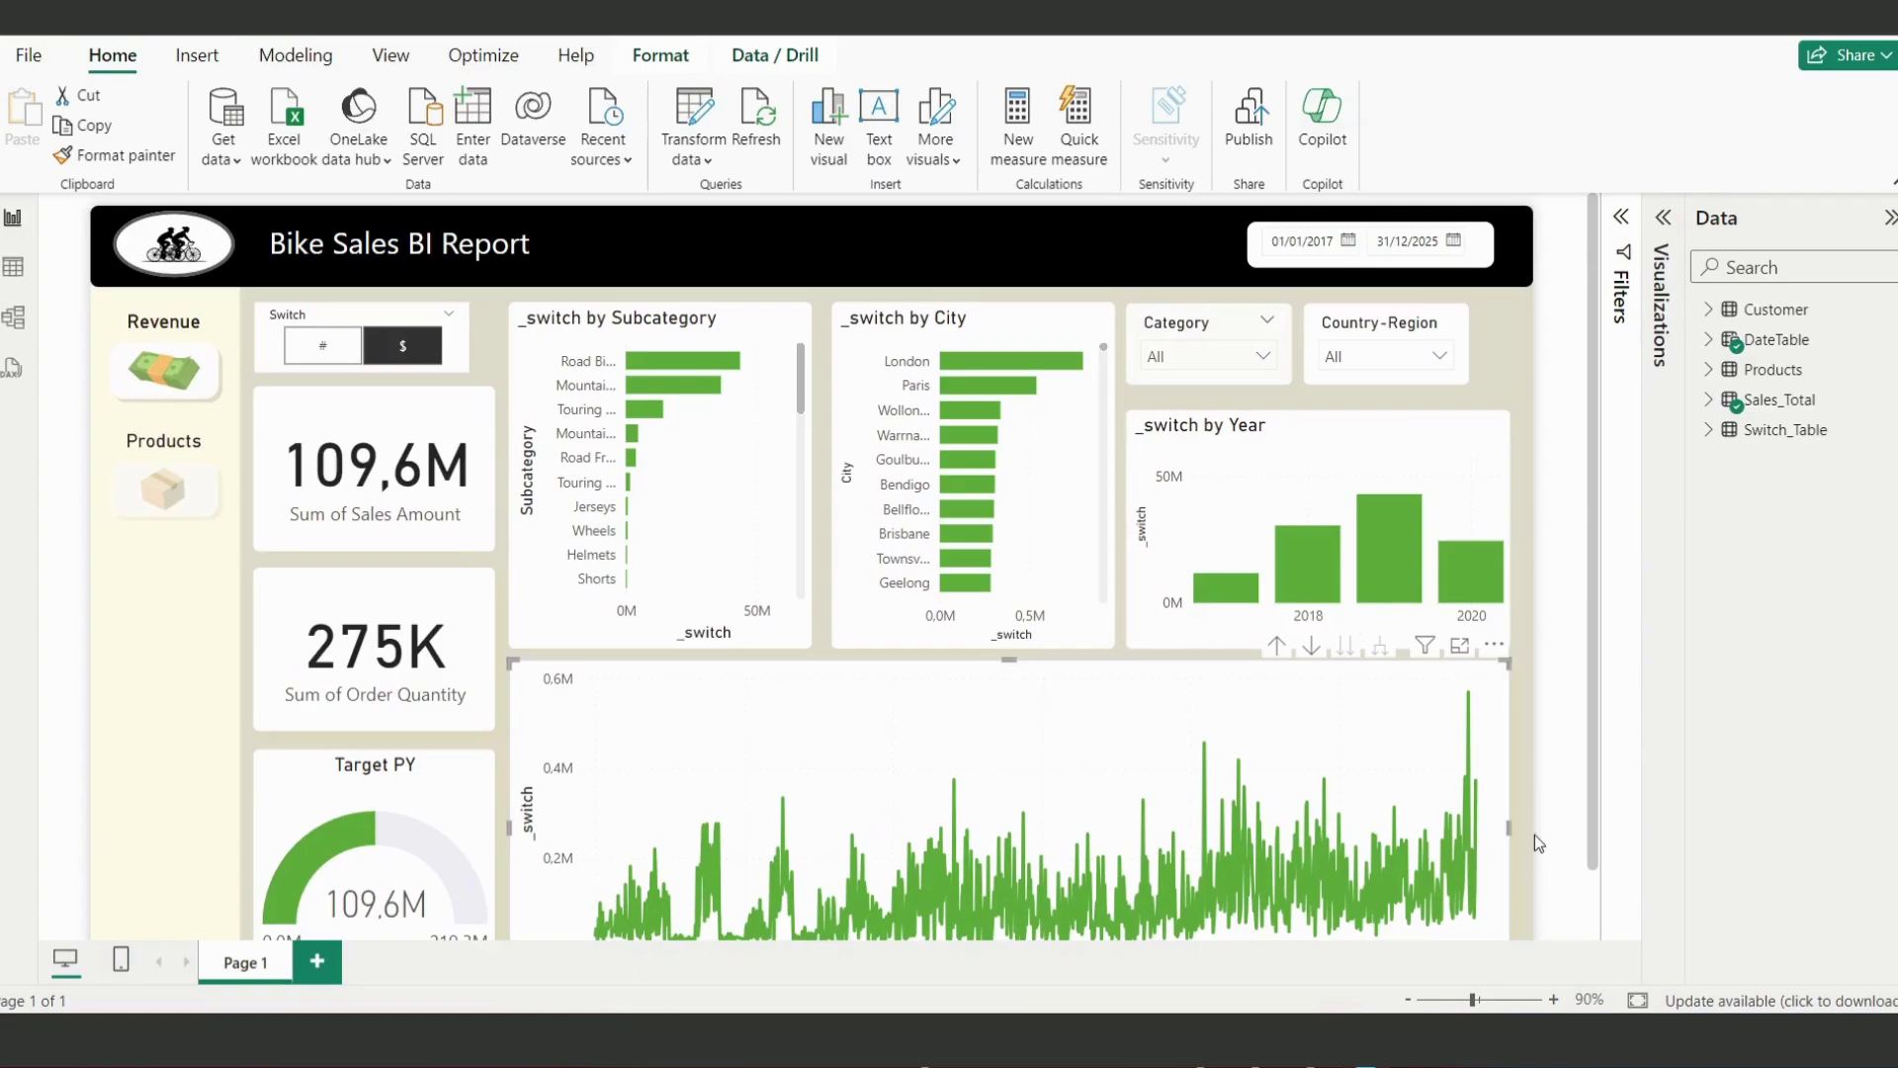
scroll(1091, 579, down, 2)
scroll(1095, 555, up, 2)
scroll(1074, 611, down, 2)
scroll(1022, 591, up, 2)
scroll(785, 745, down, 2)
scroll(777, 751, up, 2)
Step: Create a new measure in the Customer table and enlarge its formula editor and text
click(1710, 310)
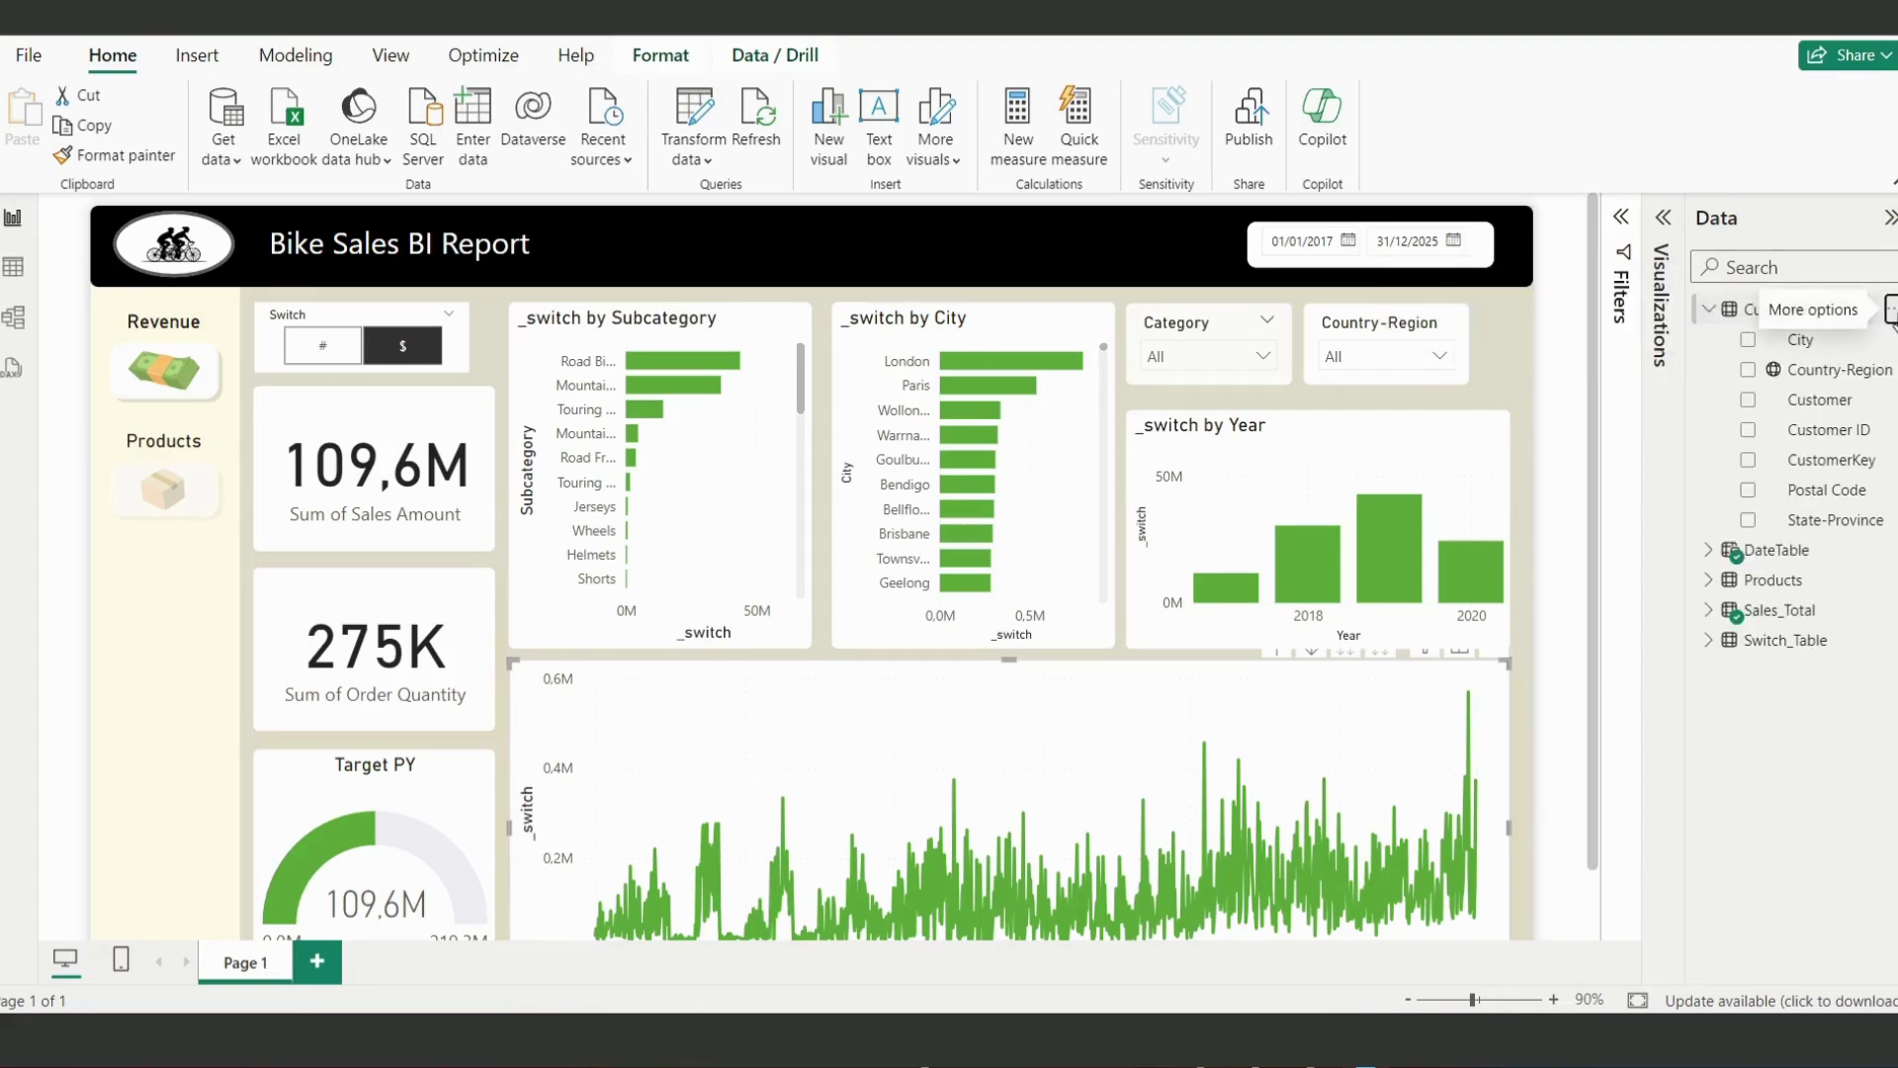
click(1884, 314)
key(Escape)
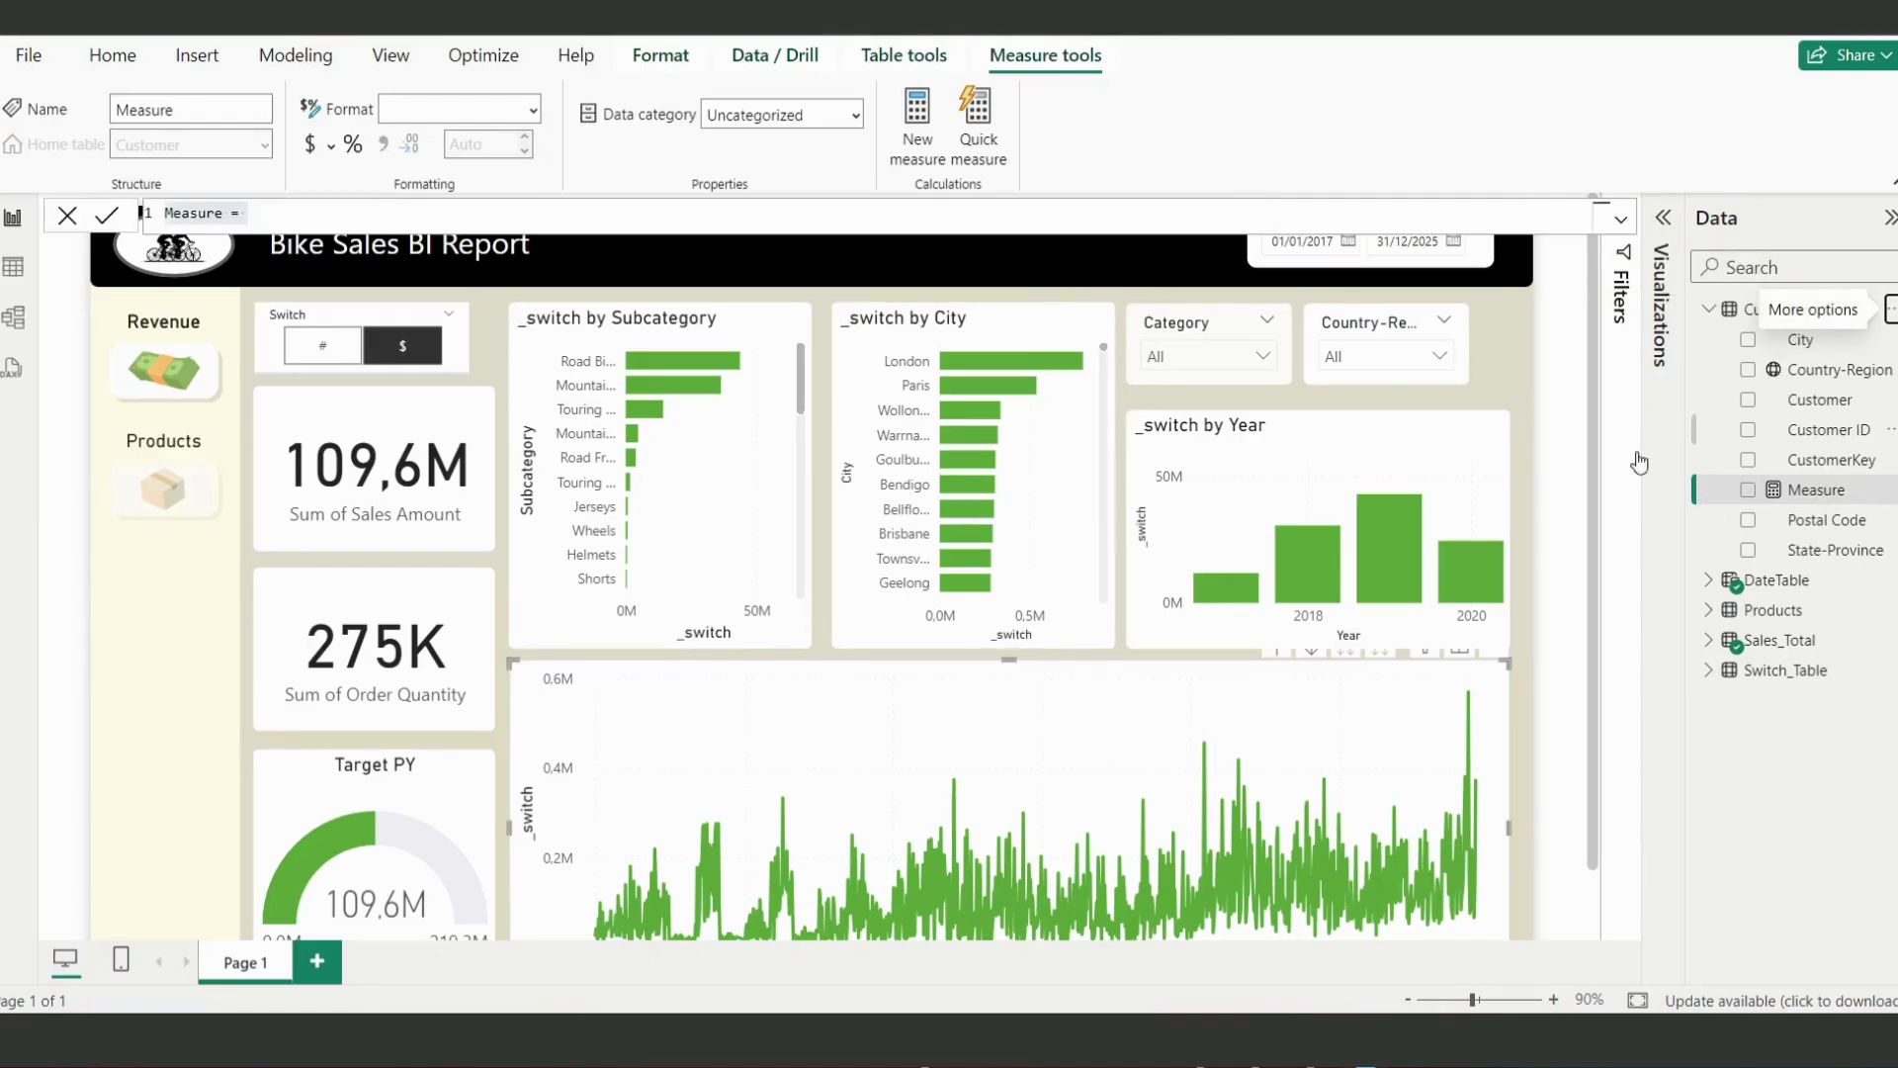
click(1621, 219)
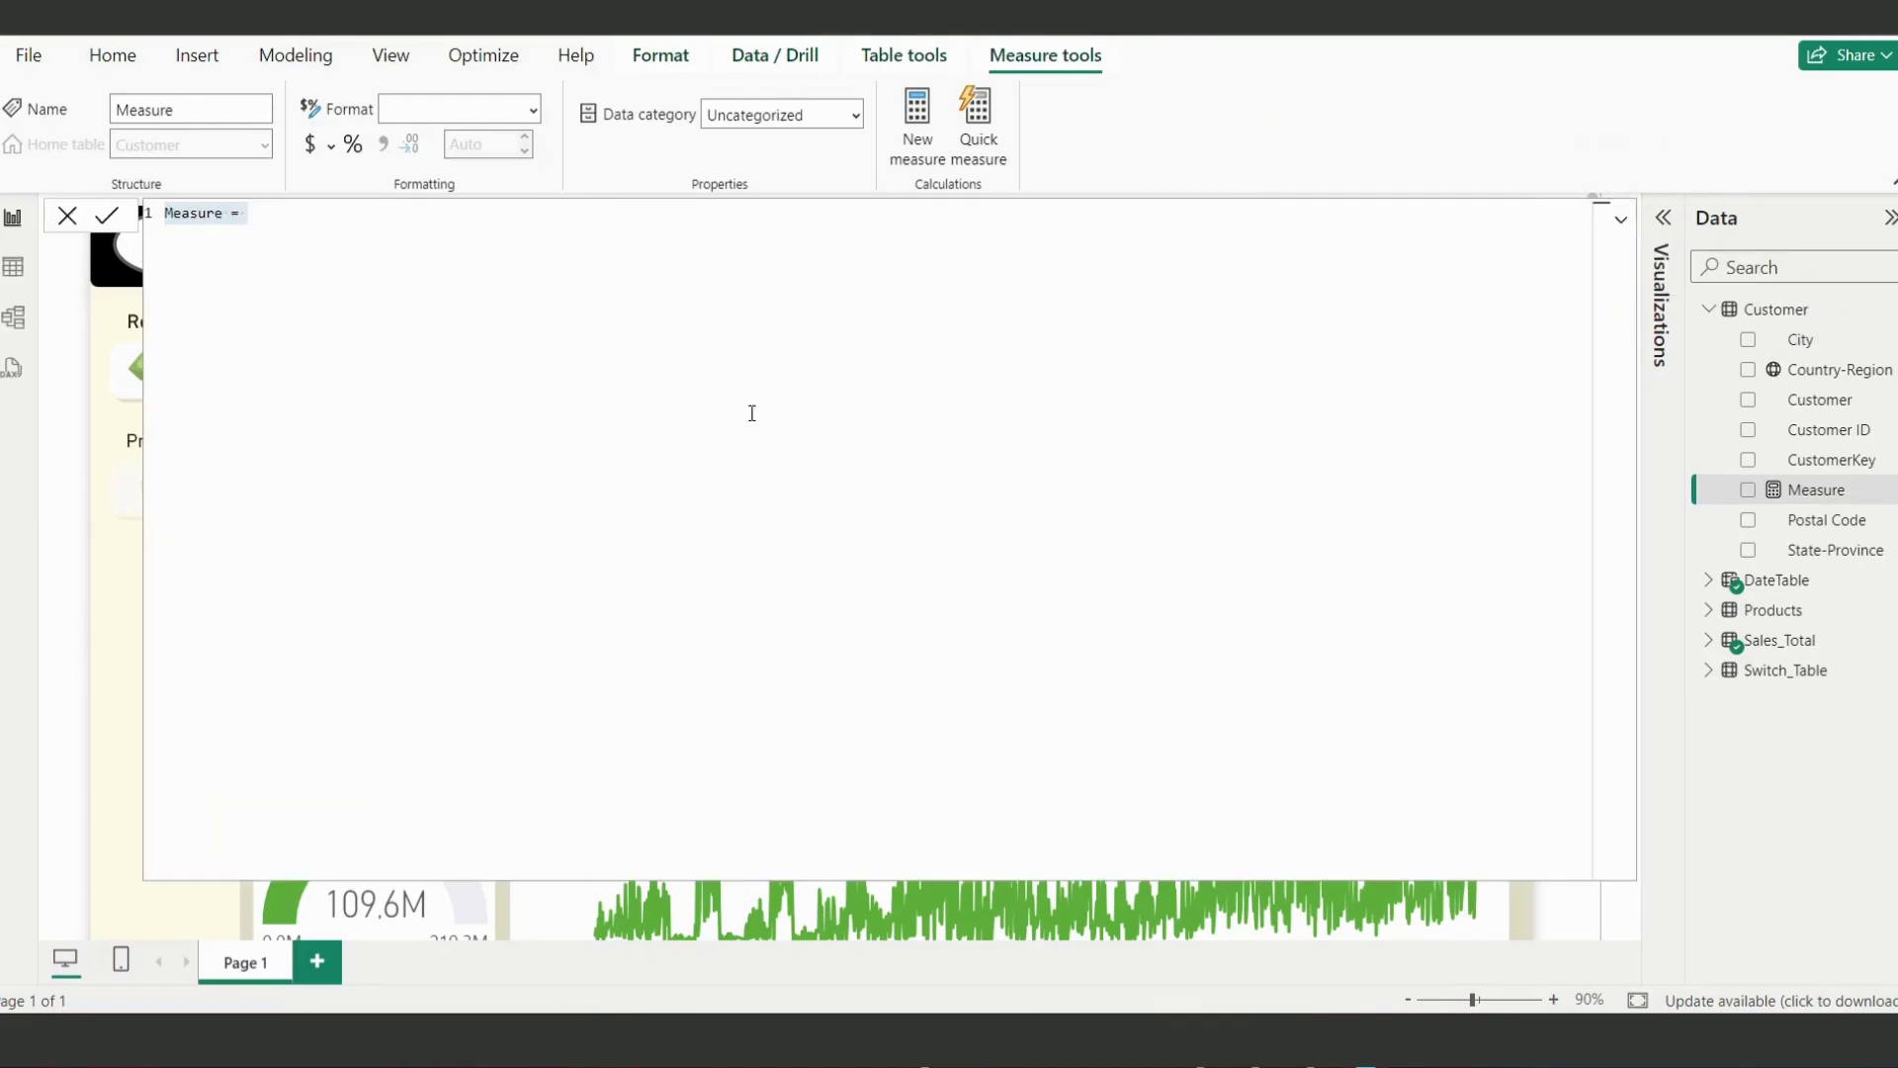
scroll(272, 375, up, 5)
click(356, 227)
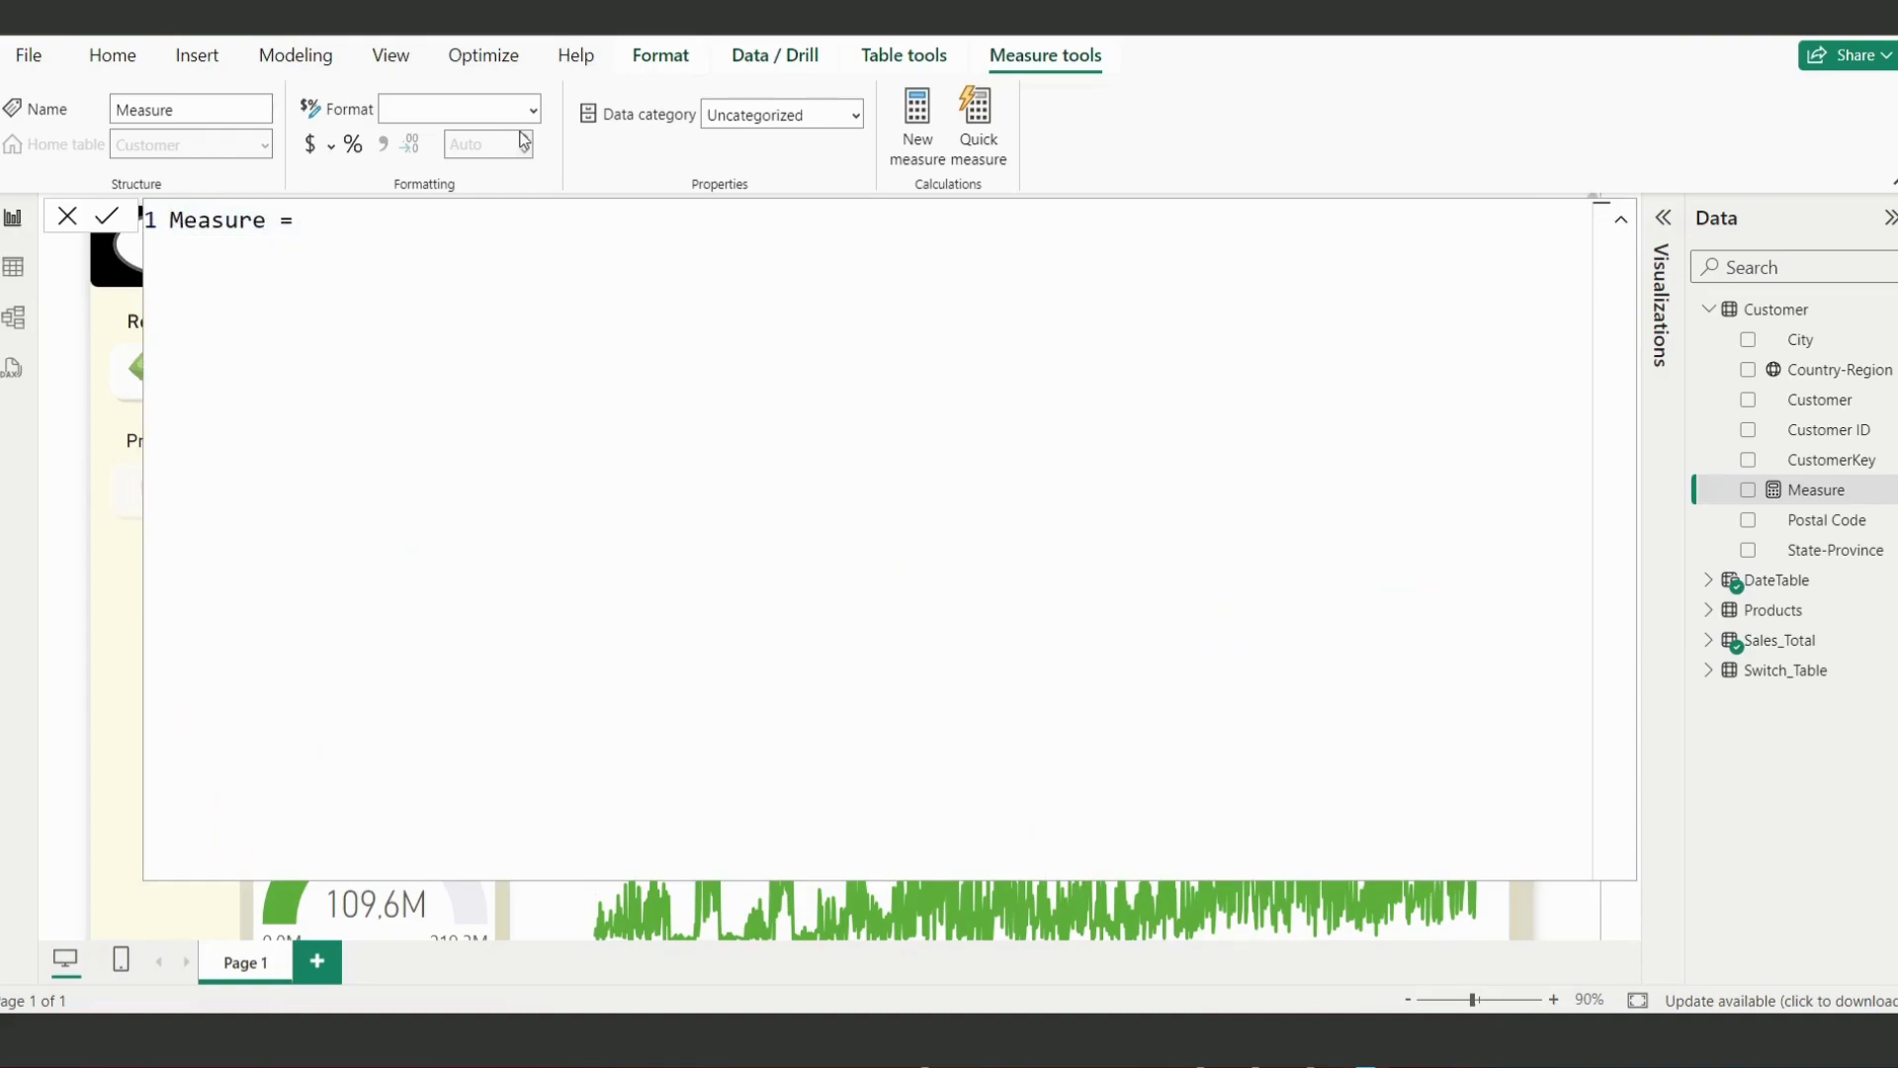
Step: Rename the new measure as _cityselect in its formula
key(Left)
key(Left)
key(Left)
key(Left)
key(Left)
key(Left)
key(Left)
key(Left)
key(Left)
key(Delete)
key(Delete)
key(Delete)
key(Delete)
key(Delete)
key(Delete)
key(Delete)
text(_)
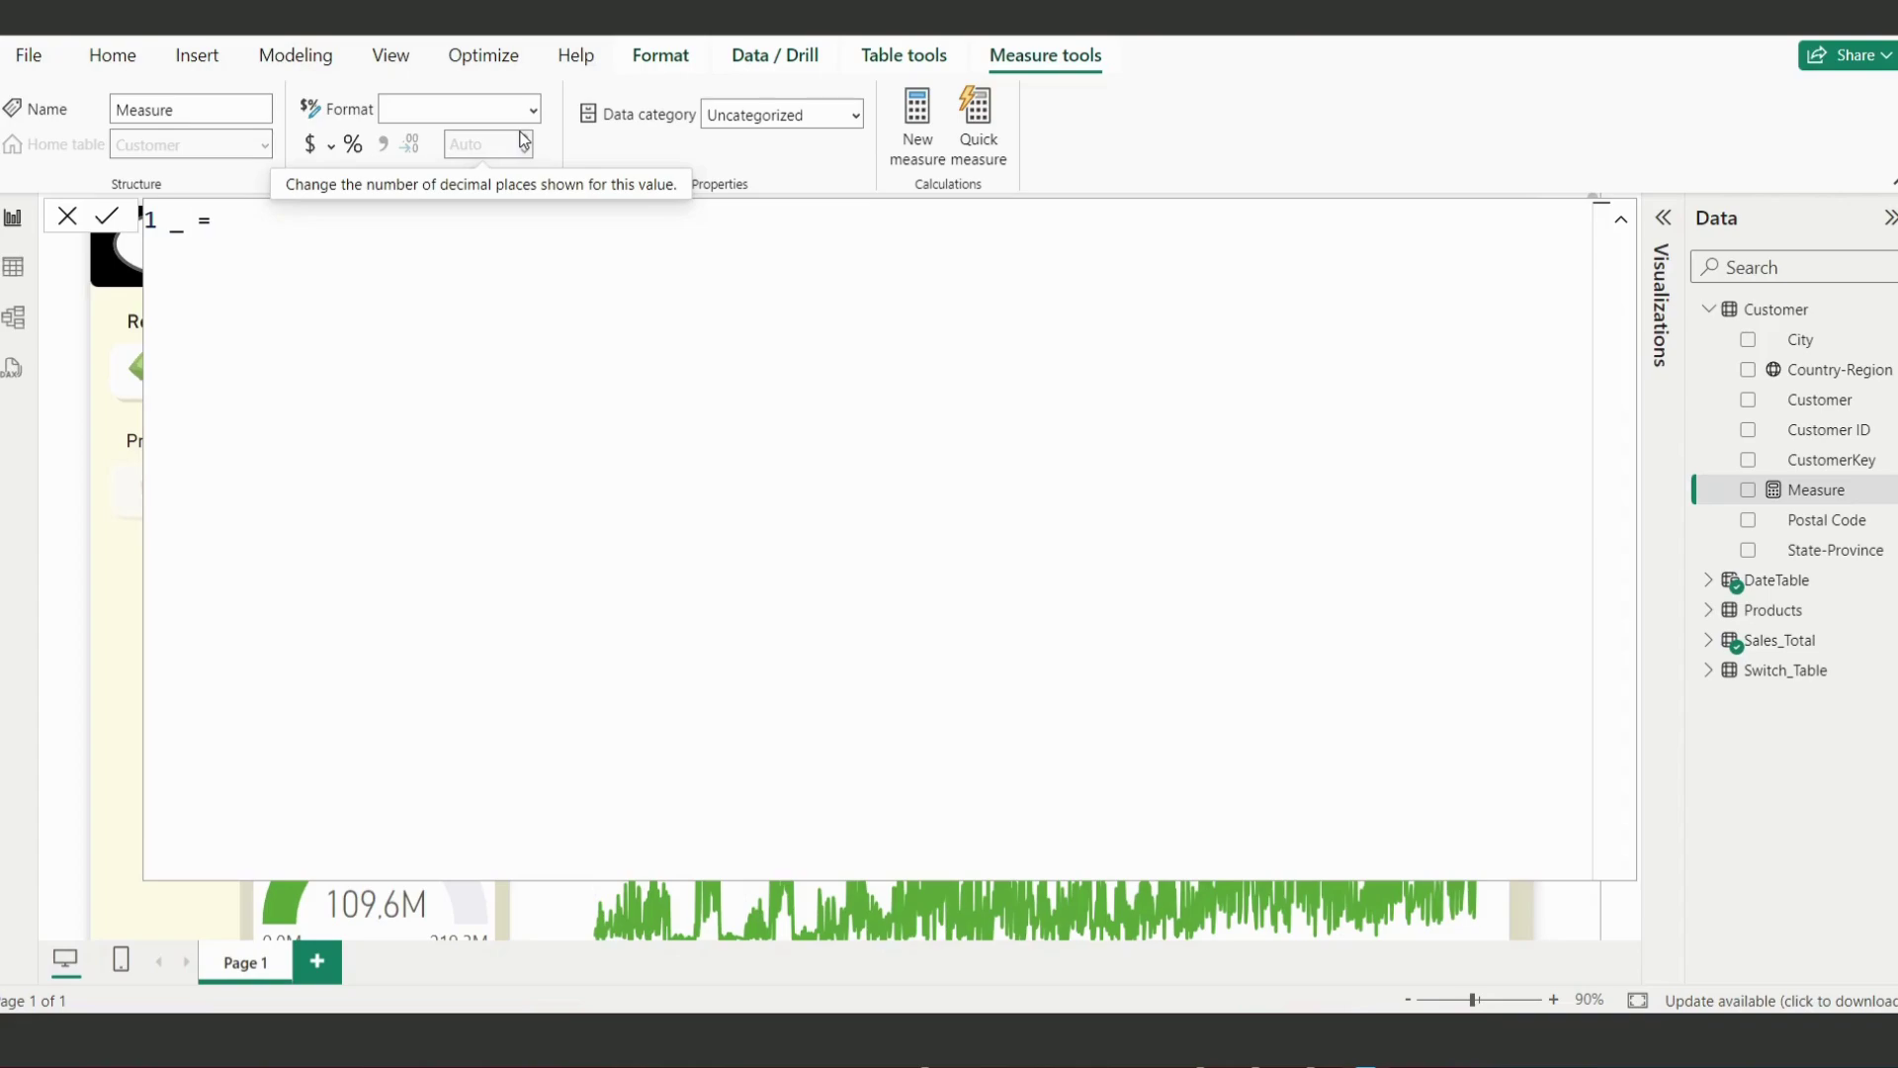
text(city_)
key(BackSpace)
text(select)
Step: Start the measure's expression with an IF function that uses ISFILTERED(Customer[City]) as its logical test
key(Right)
key(Right)
text(IF)
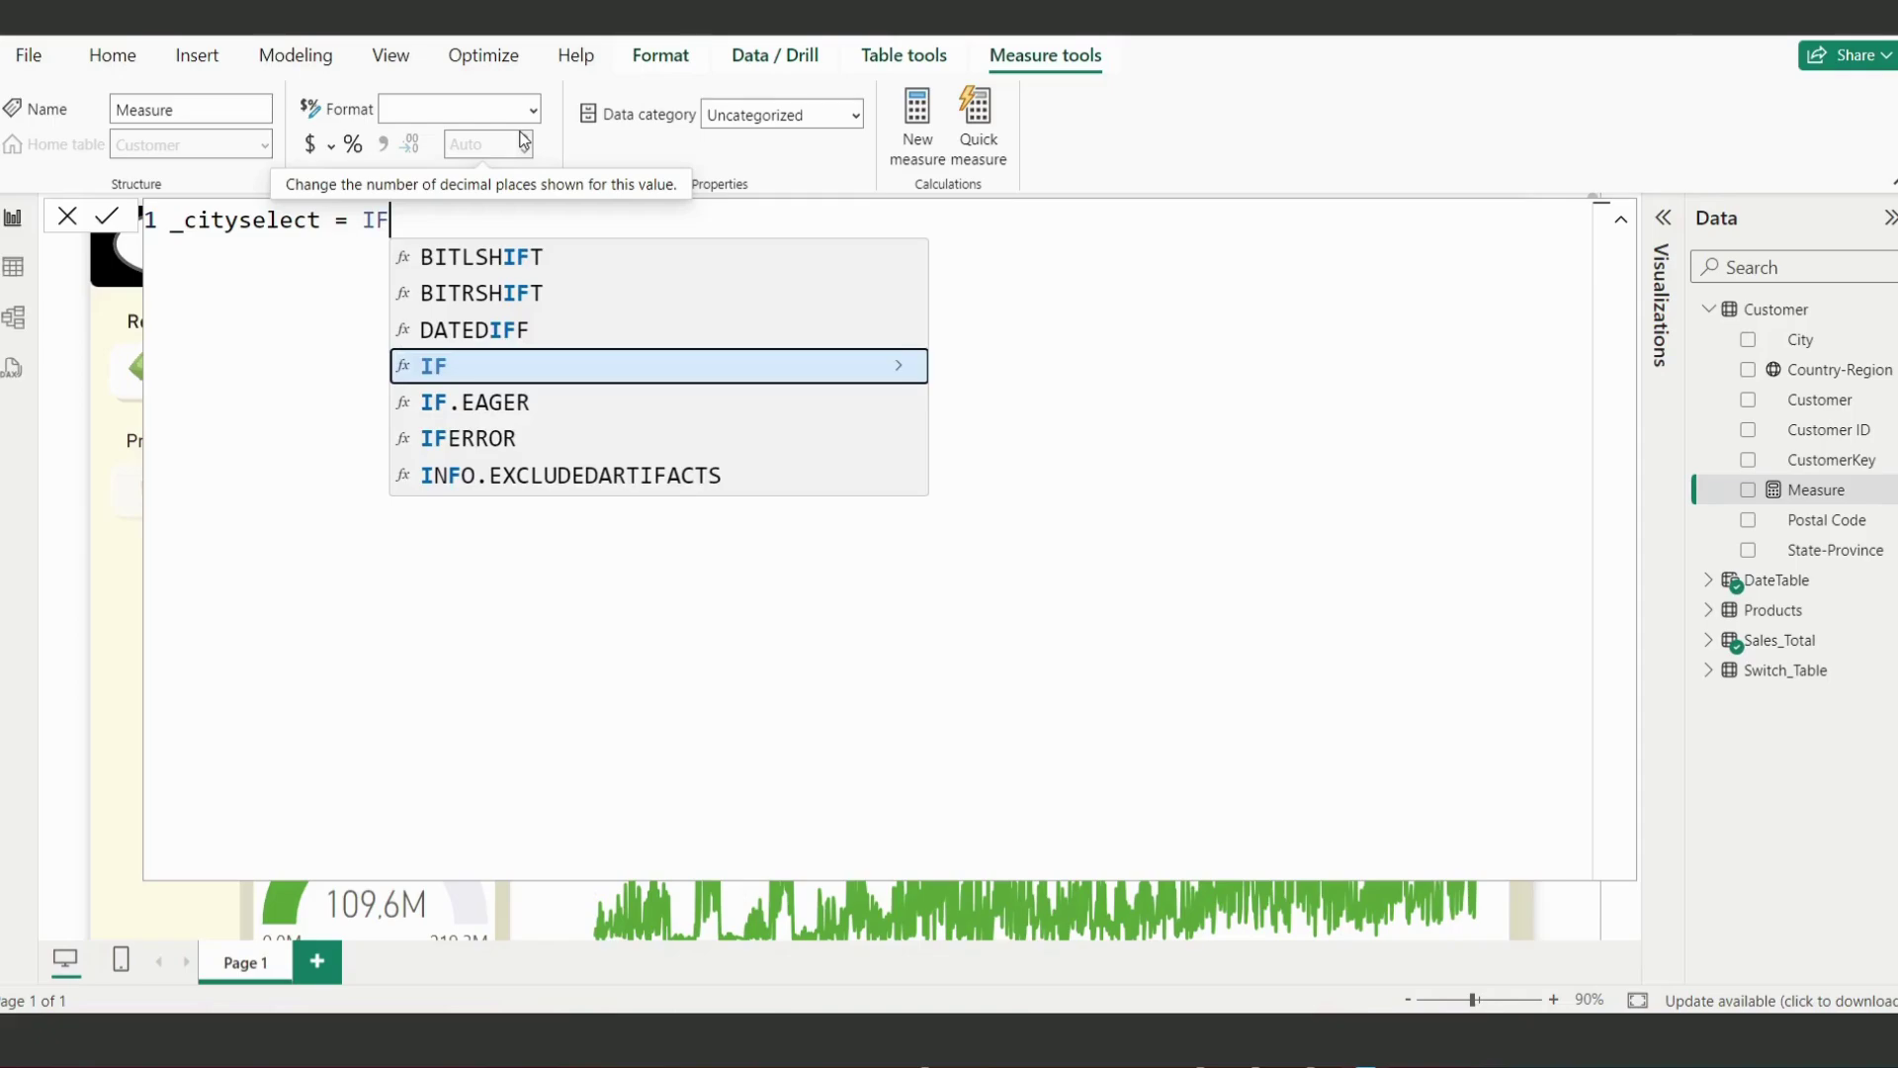
text(()
key(shift+Return)
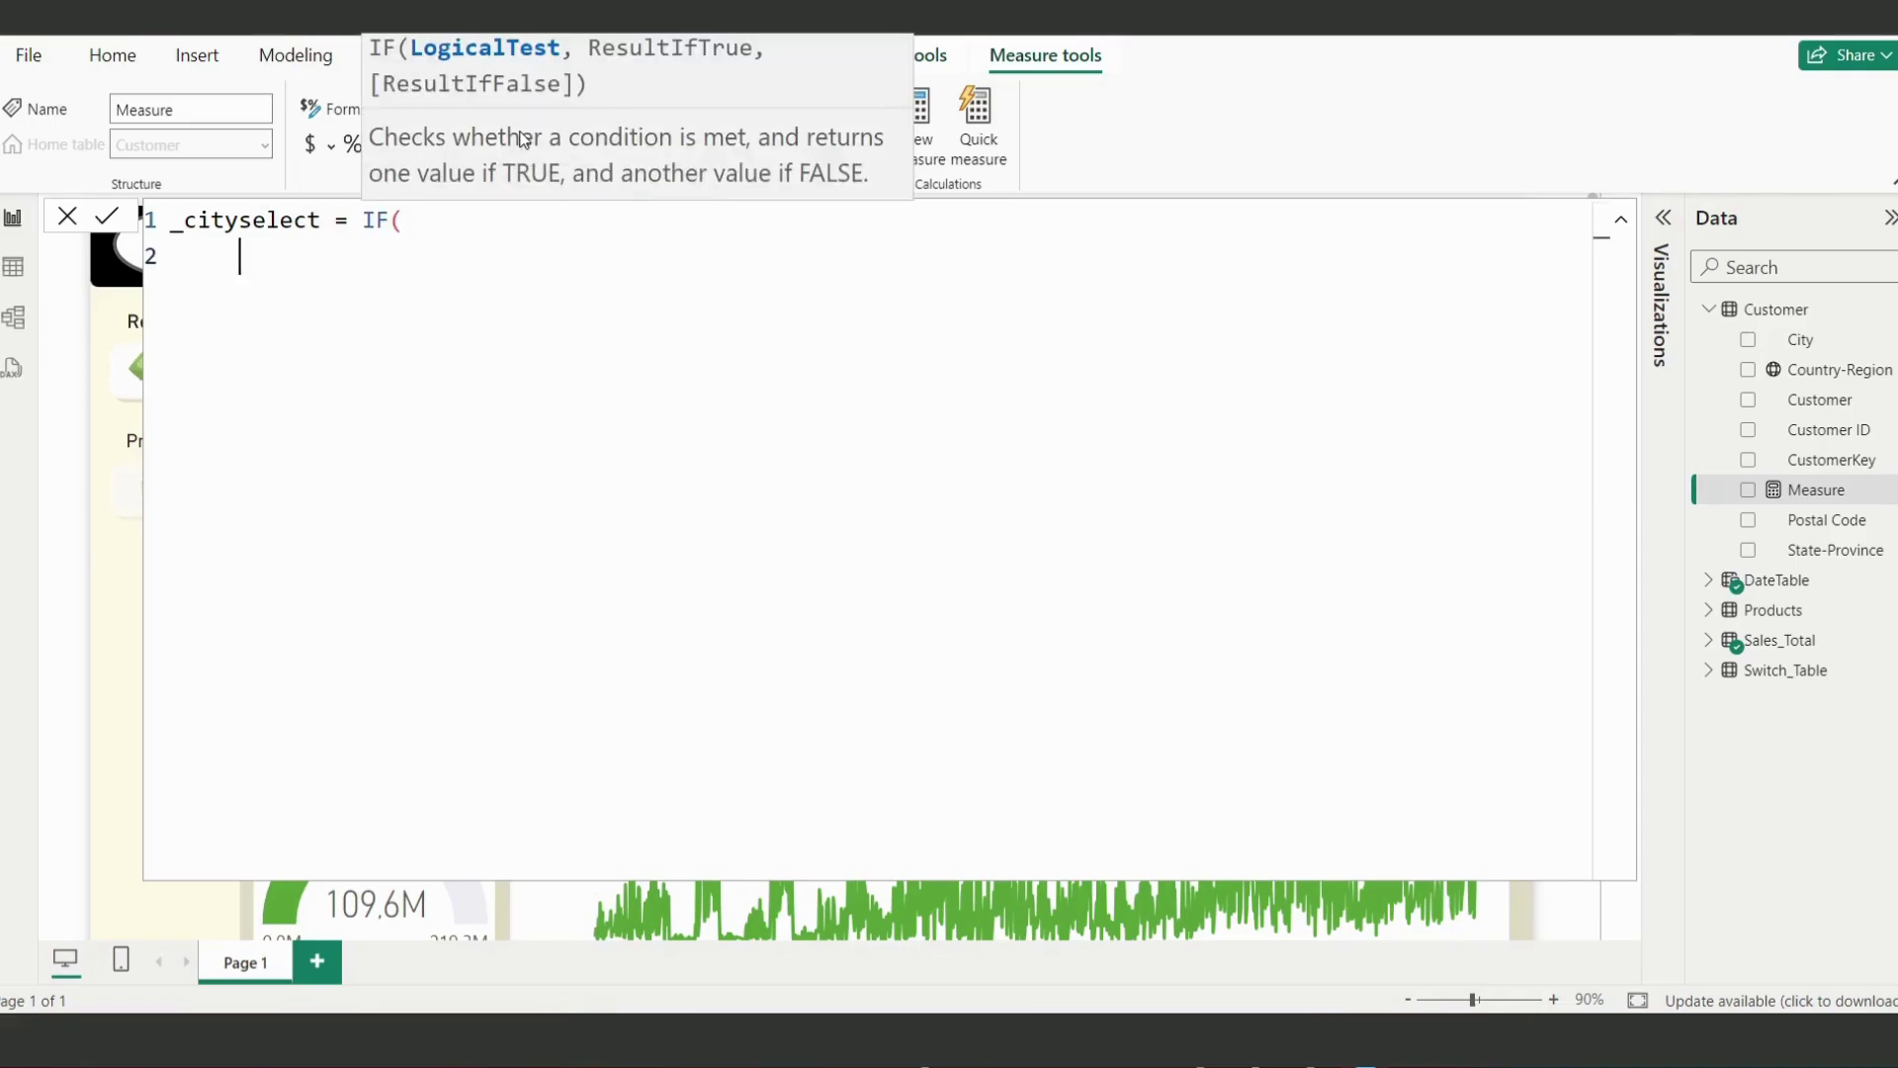
text(ISFILTERED()
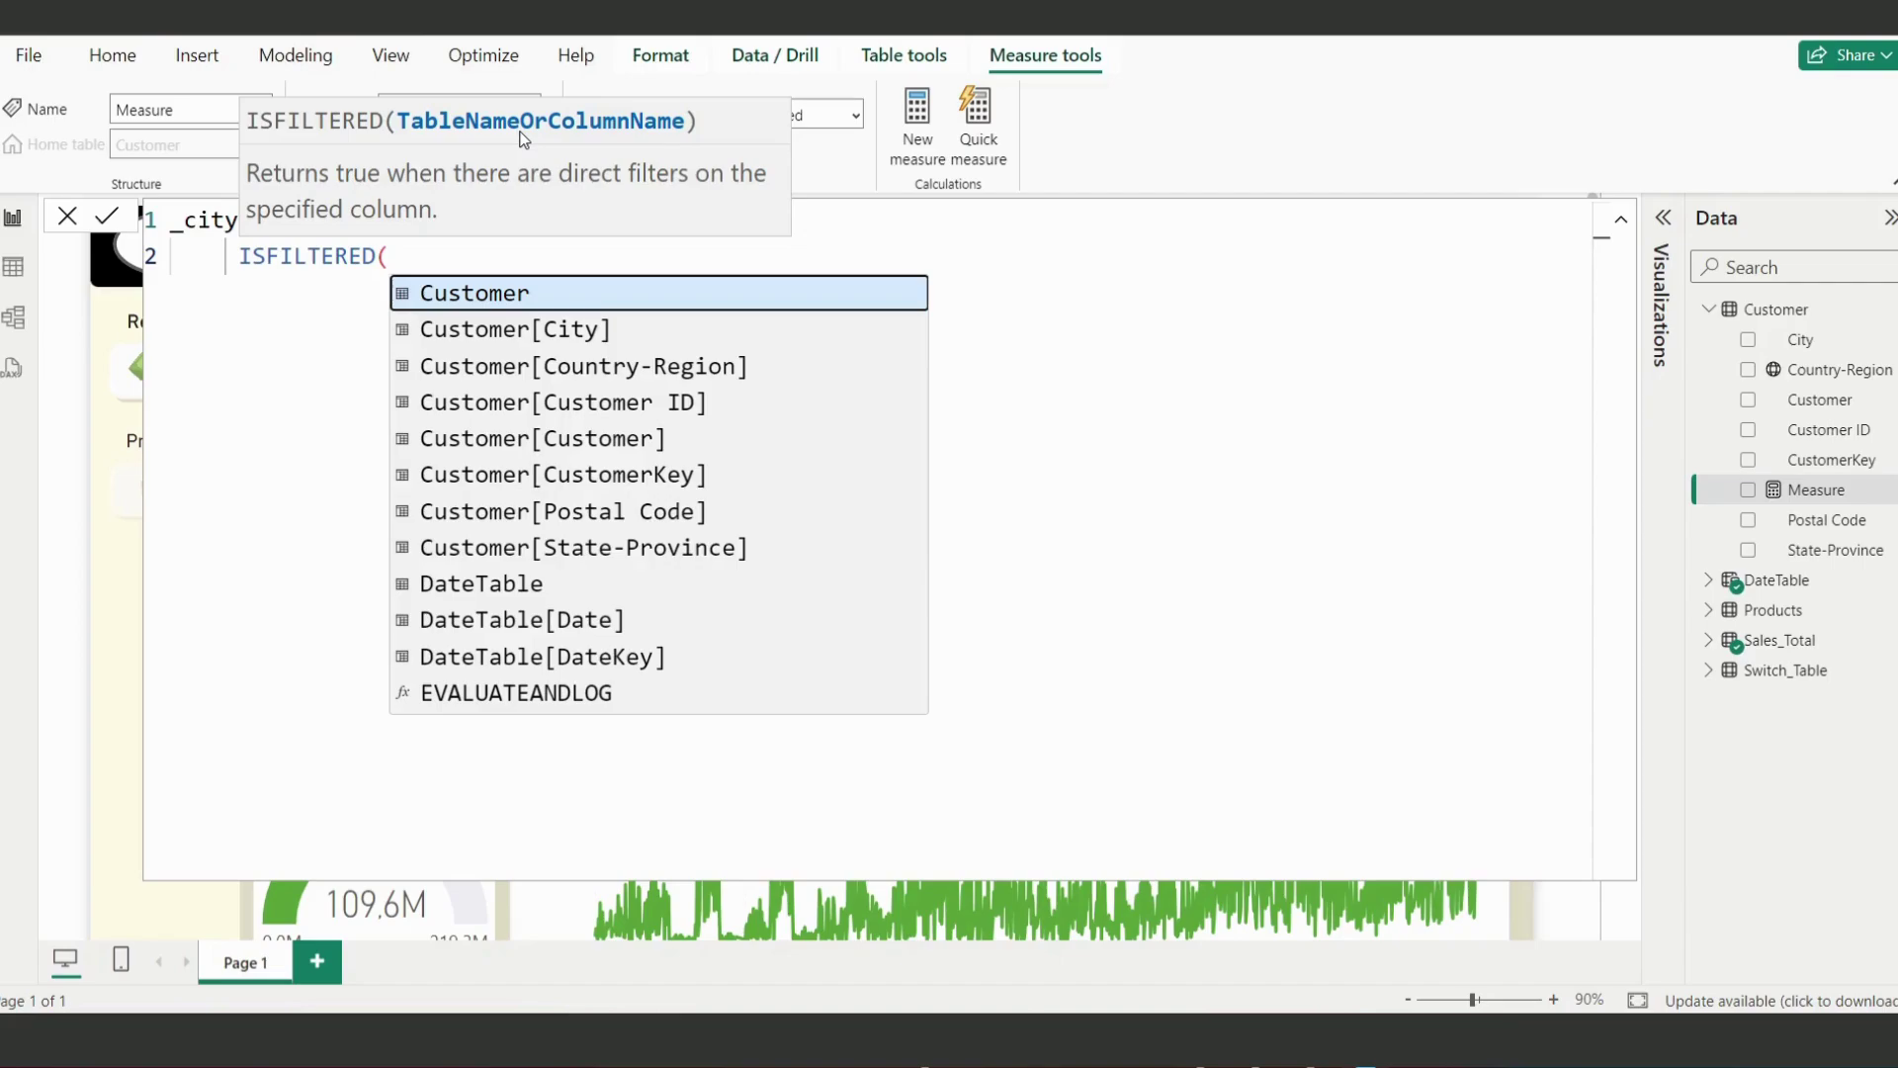
key(Tab)
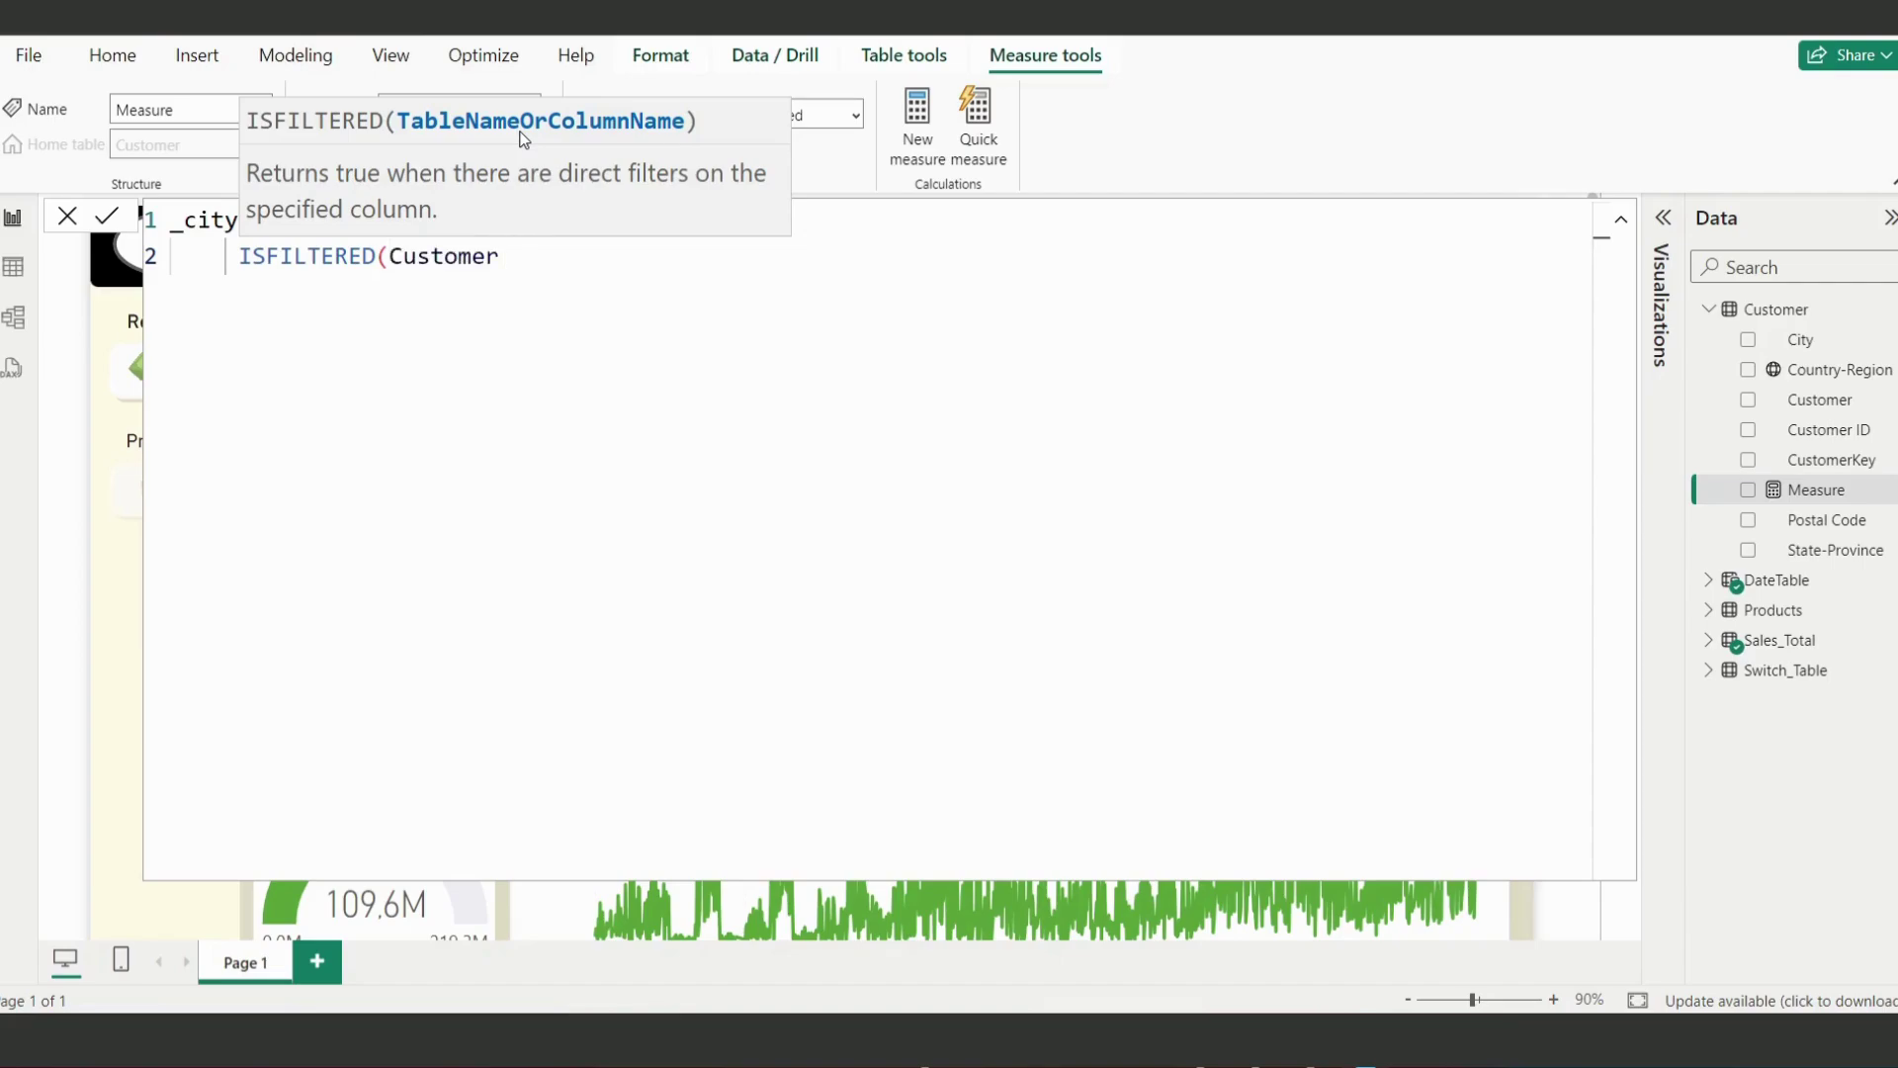
text([)
key(Tab)
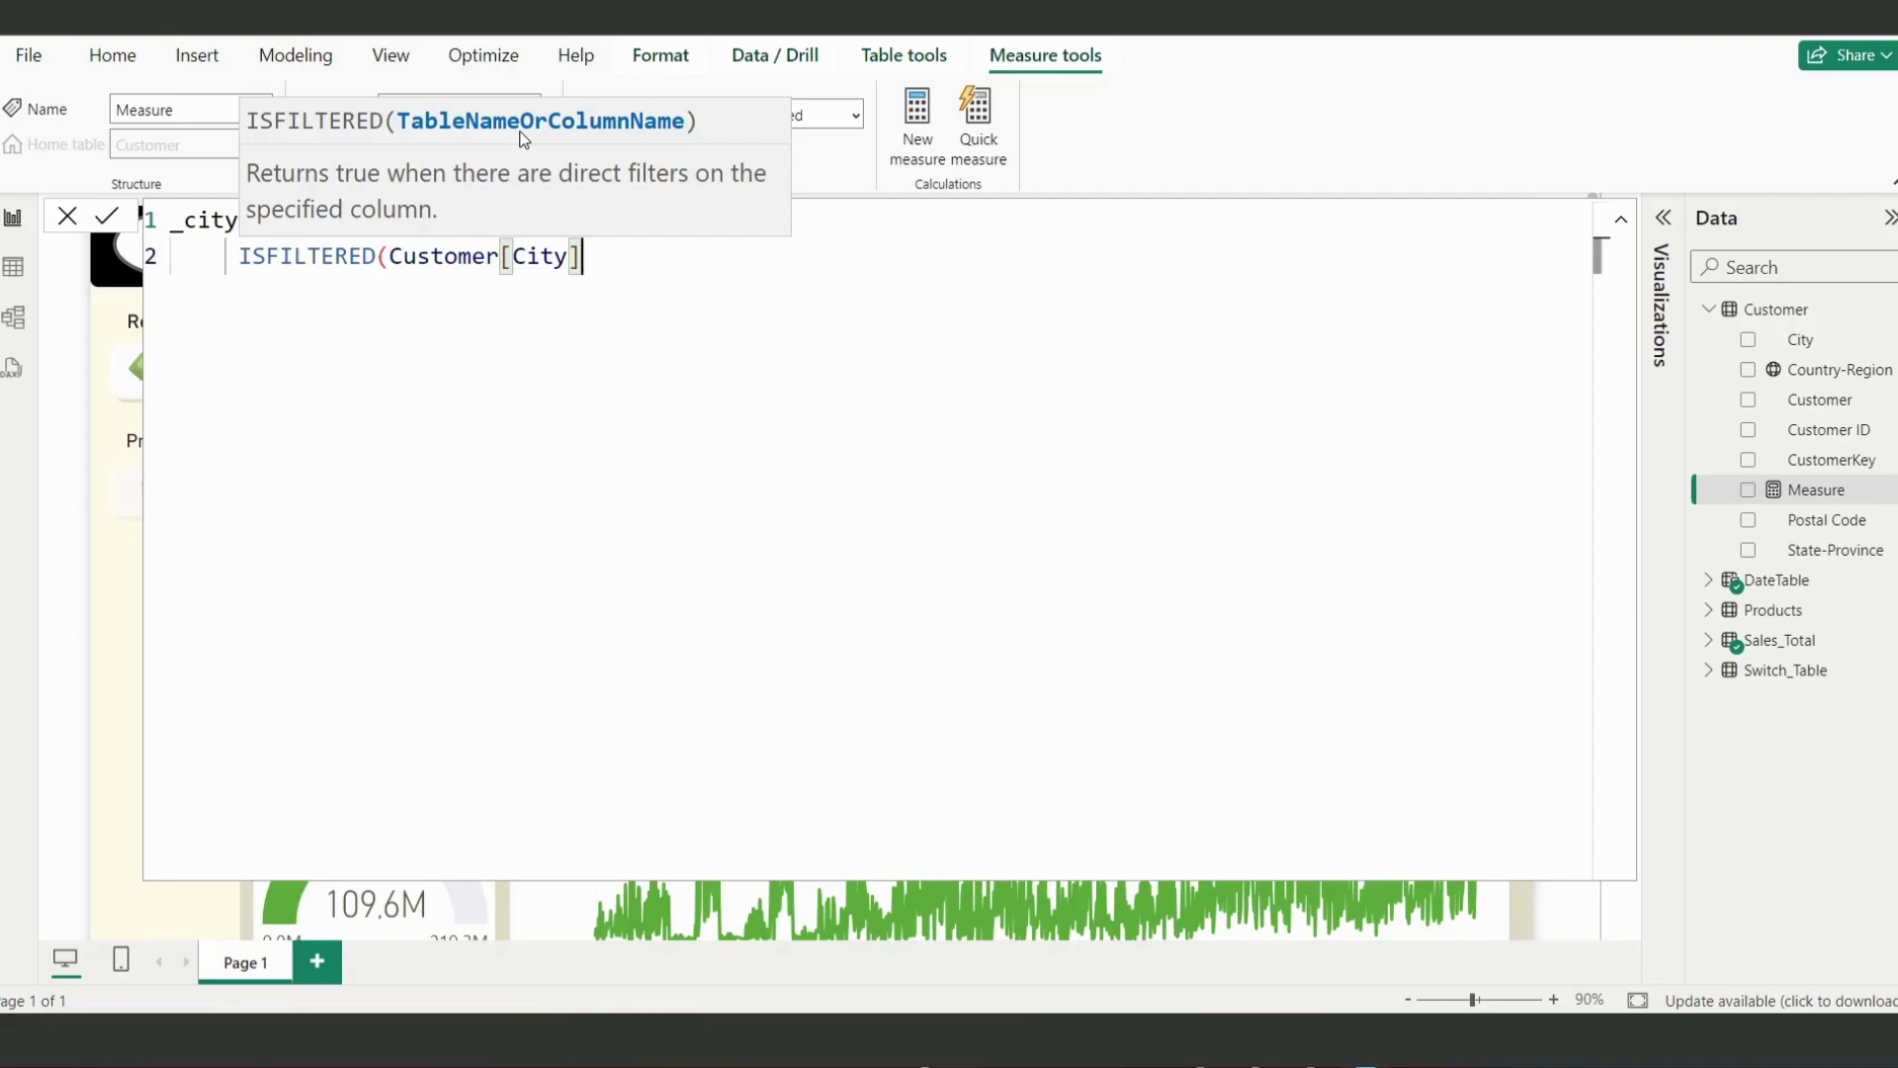
text(),)
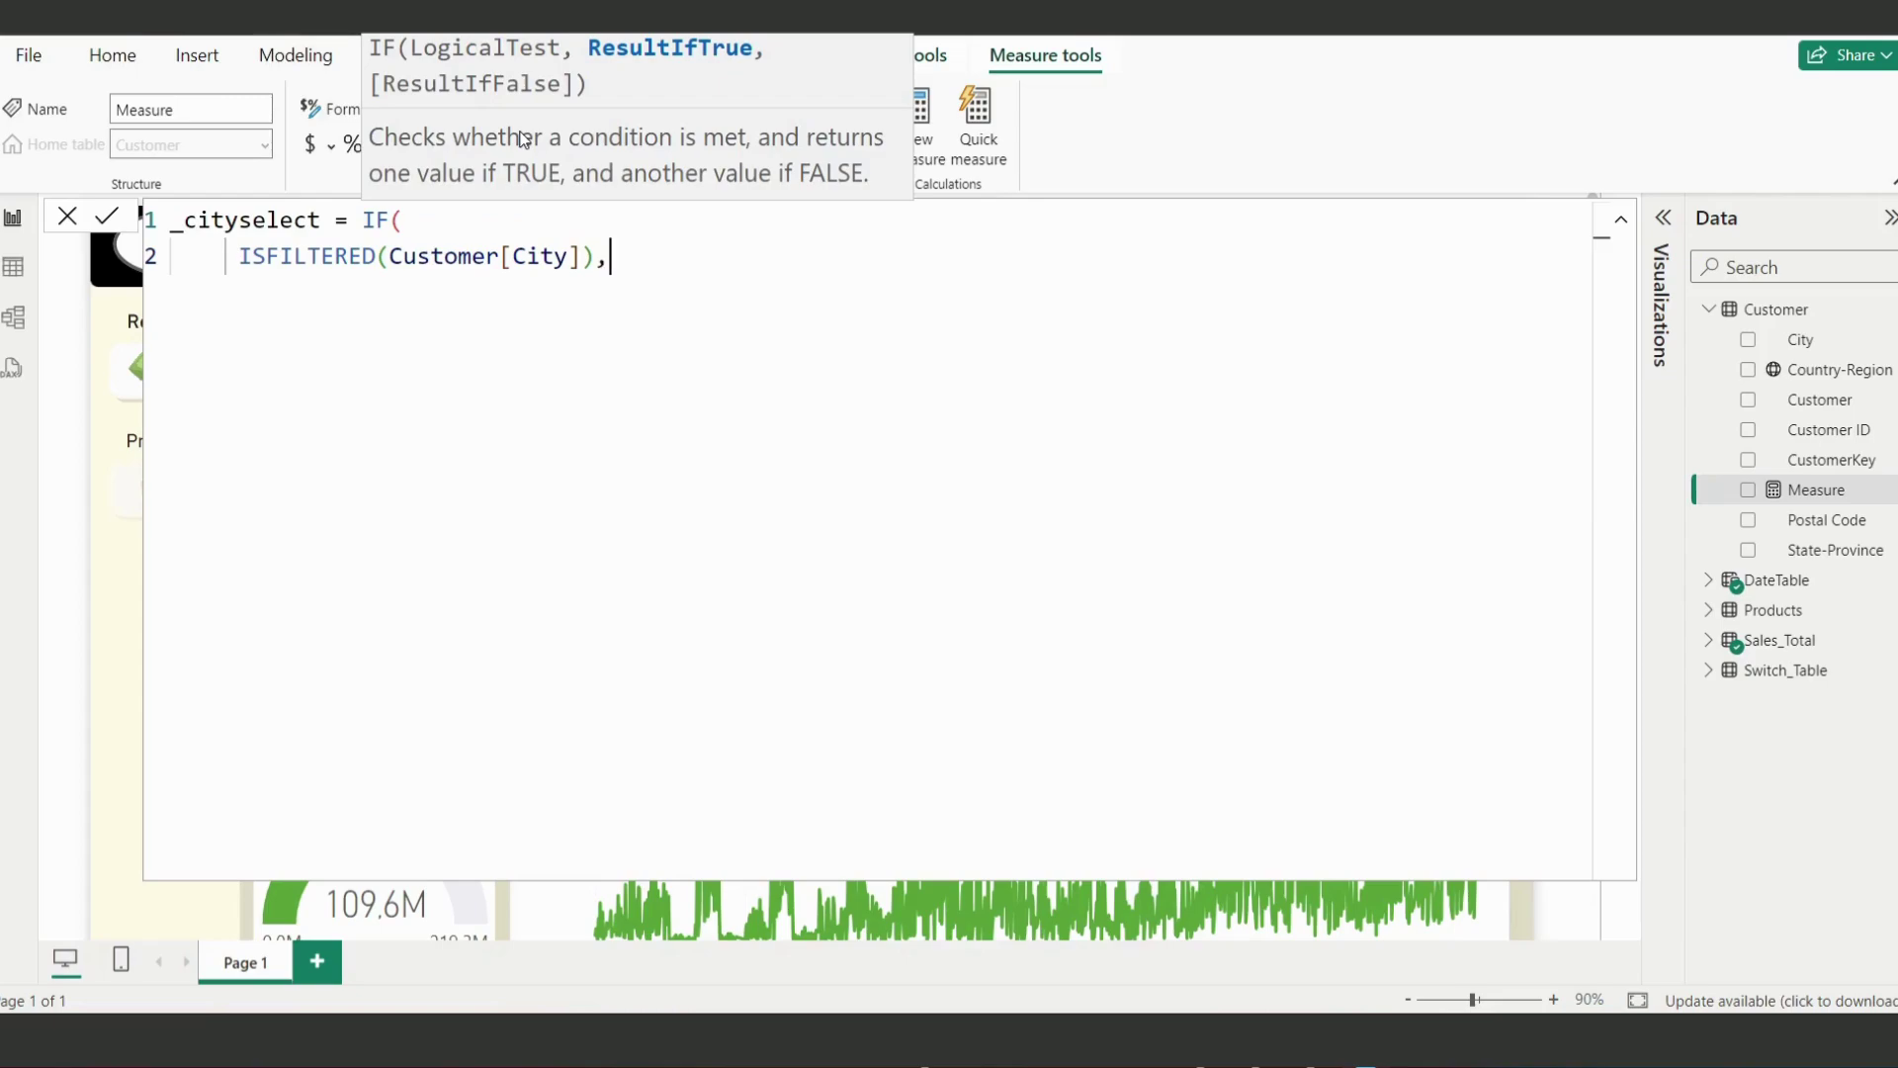
key(shift+Return)
text(CONC)
key(Tab)
key(BackSpace)
key(BackSpace)
key(BackSpace)
key(BackSpace)
key(BackSpace)
key(BackSpace)
key(BackSpace)
key(BackSpace)
key(BackSpace)
key(BackSpace)
key(BackSpace)
key(BackSpace)
text(&)
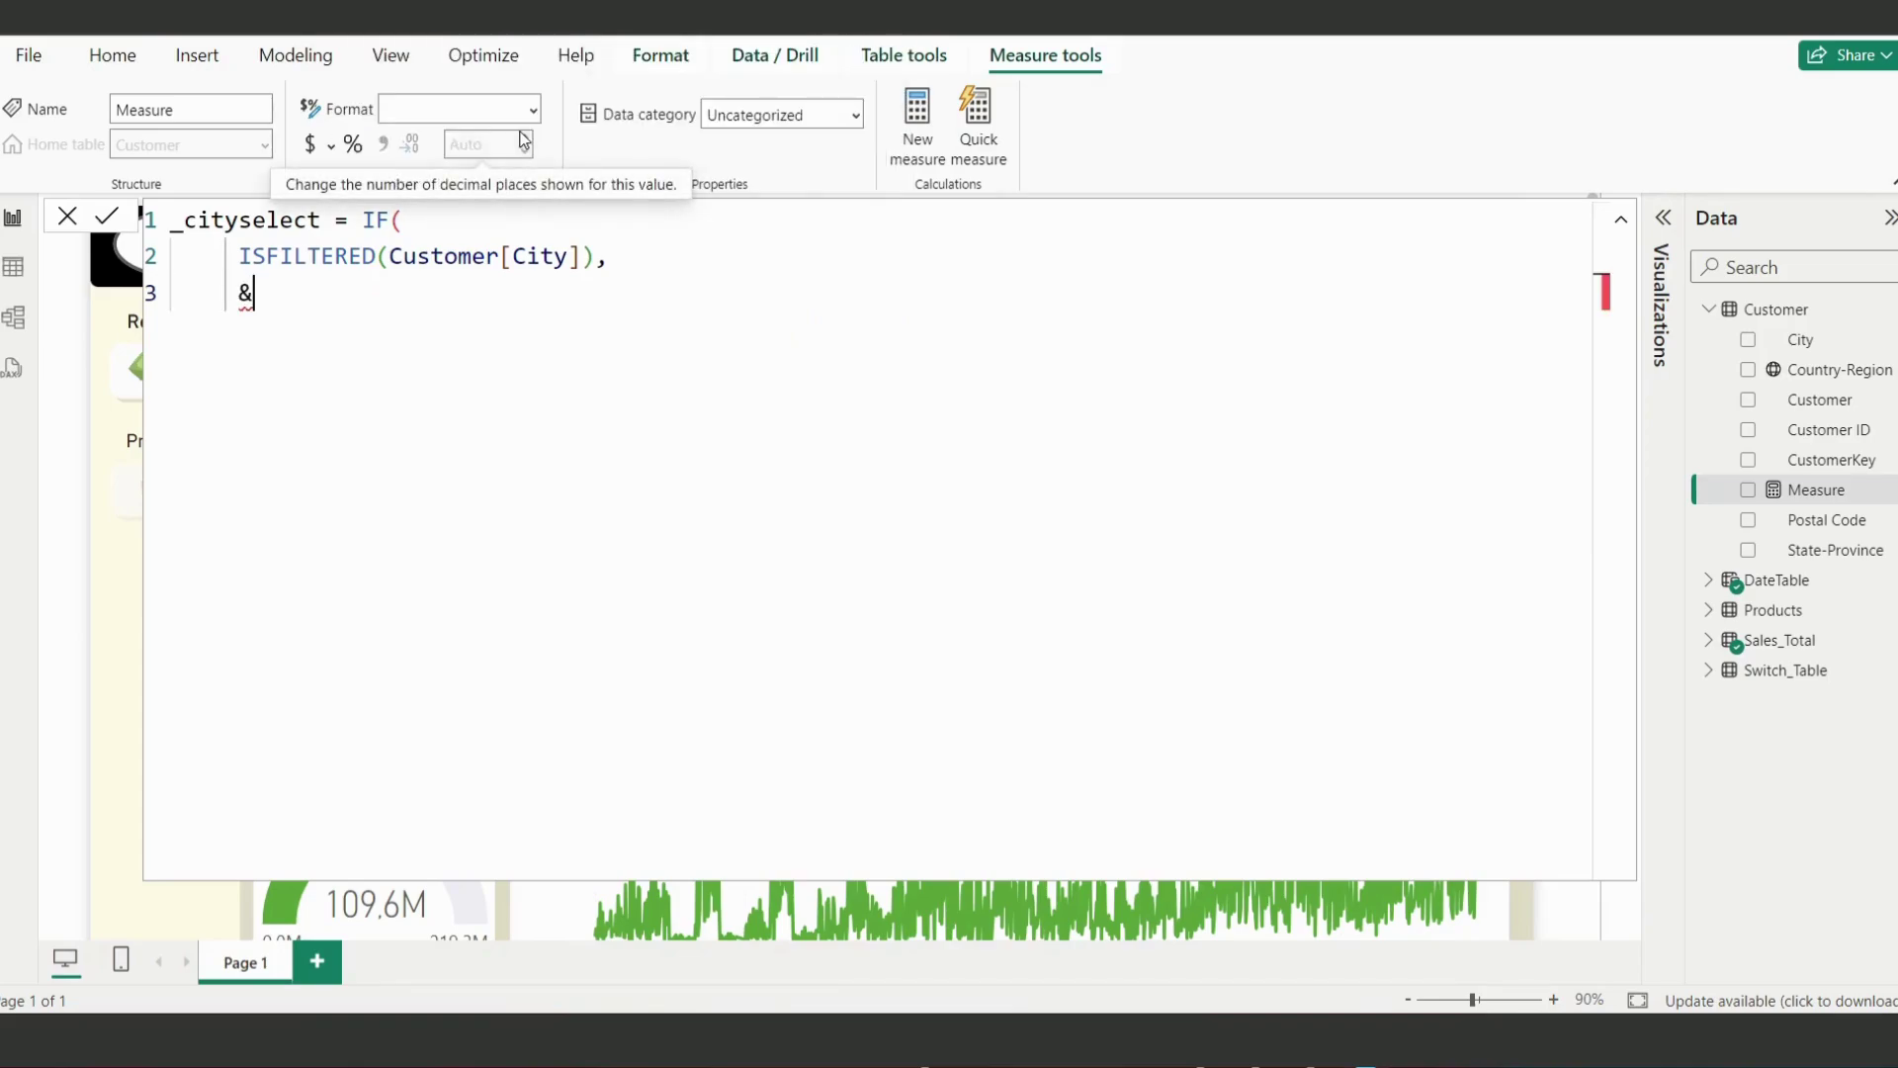
key(BackSpace)
Step: Begin the IF function's true result on the third line with the CONCATENATE function
text(CONC)
key(Tab)
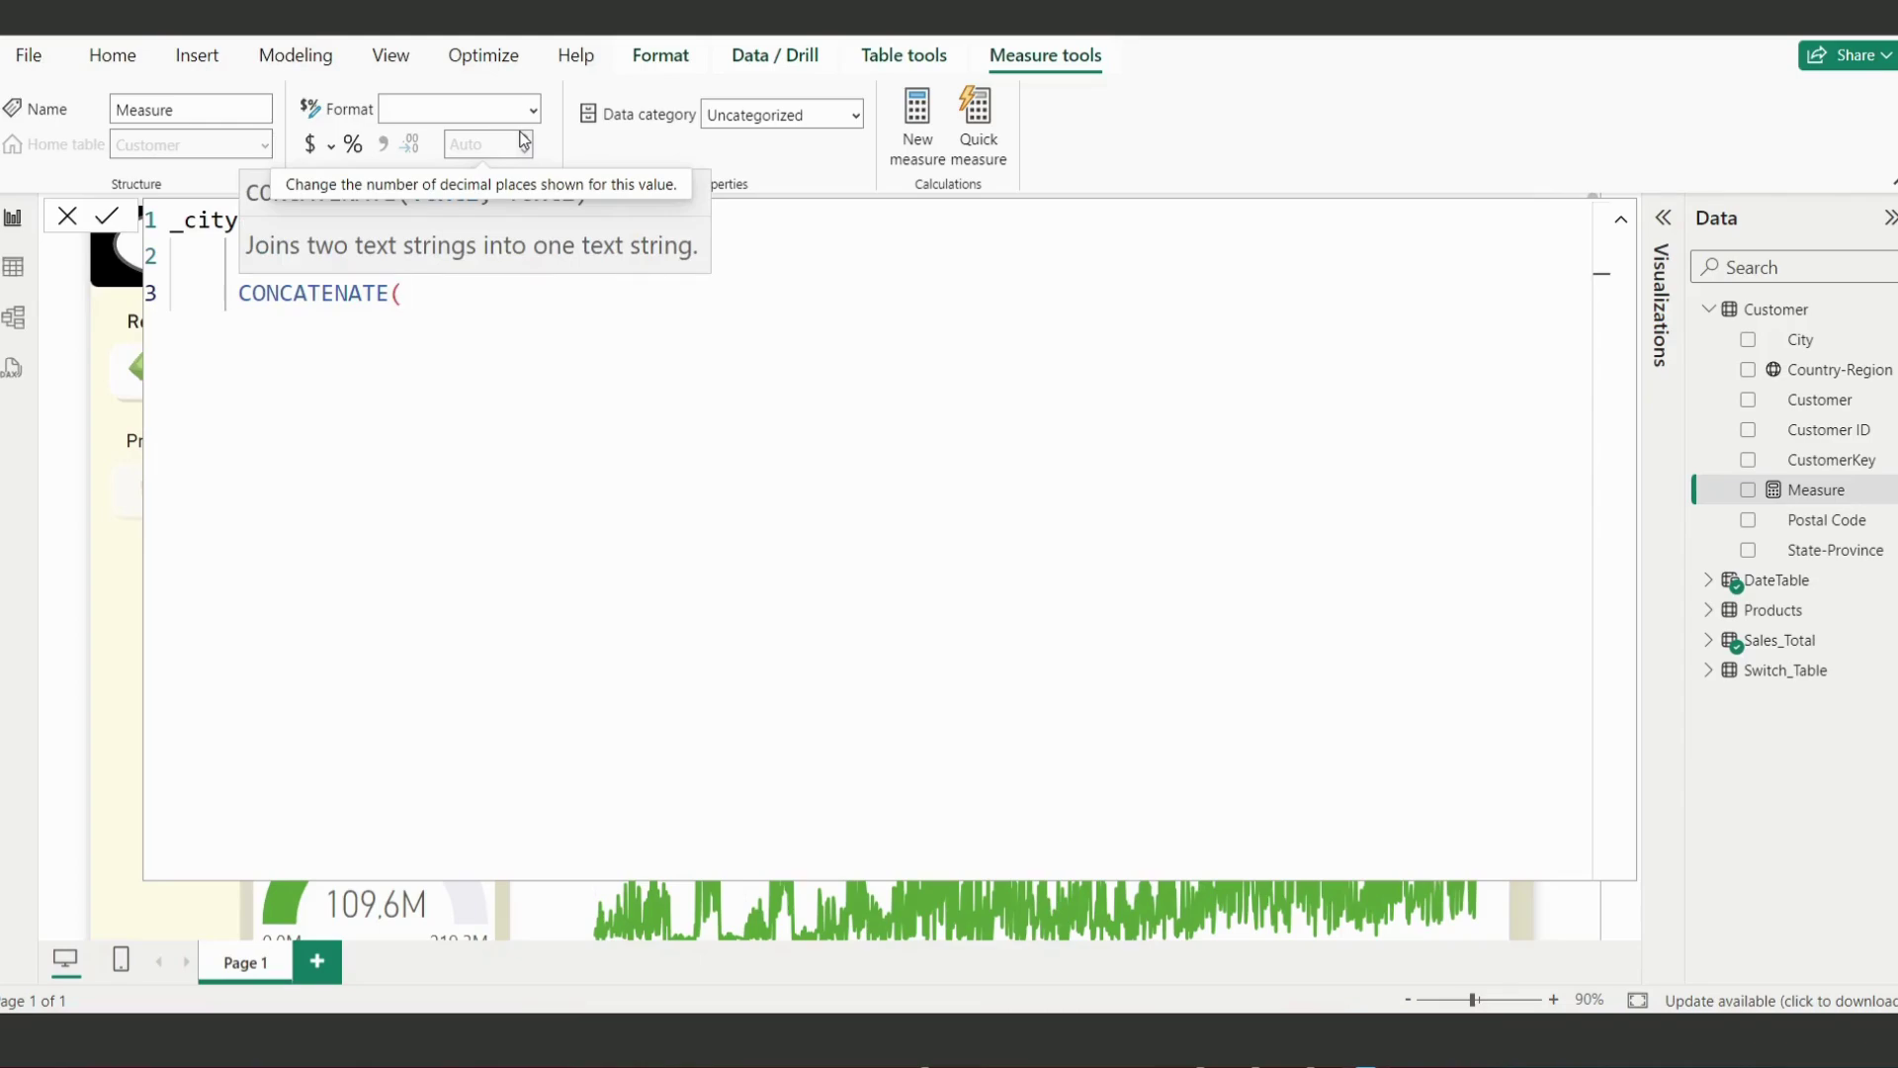
text(SELC)
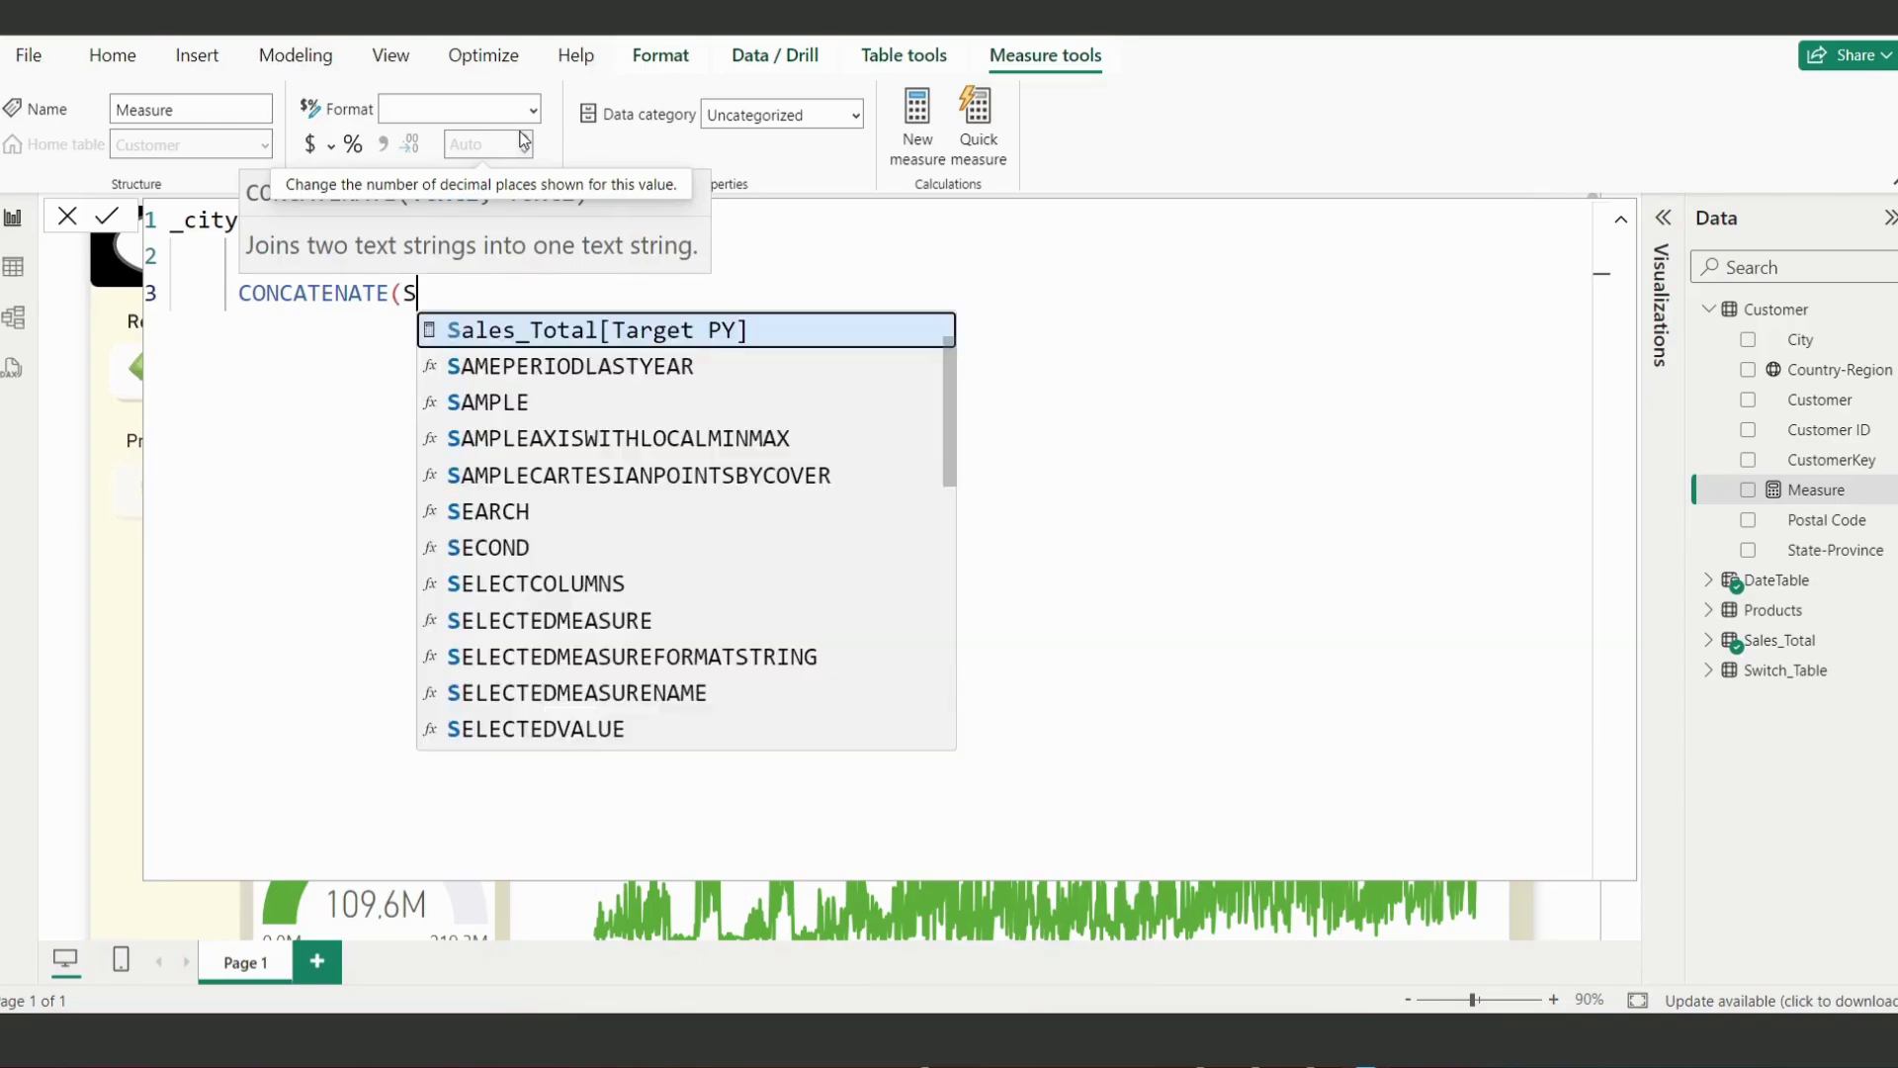
key(BackSpace)
key(BackSpace)
key(BackSpace)
key(BackSpace)
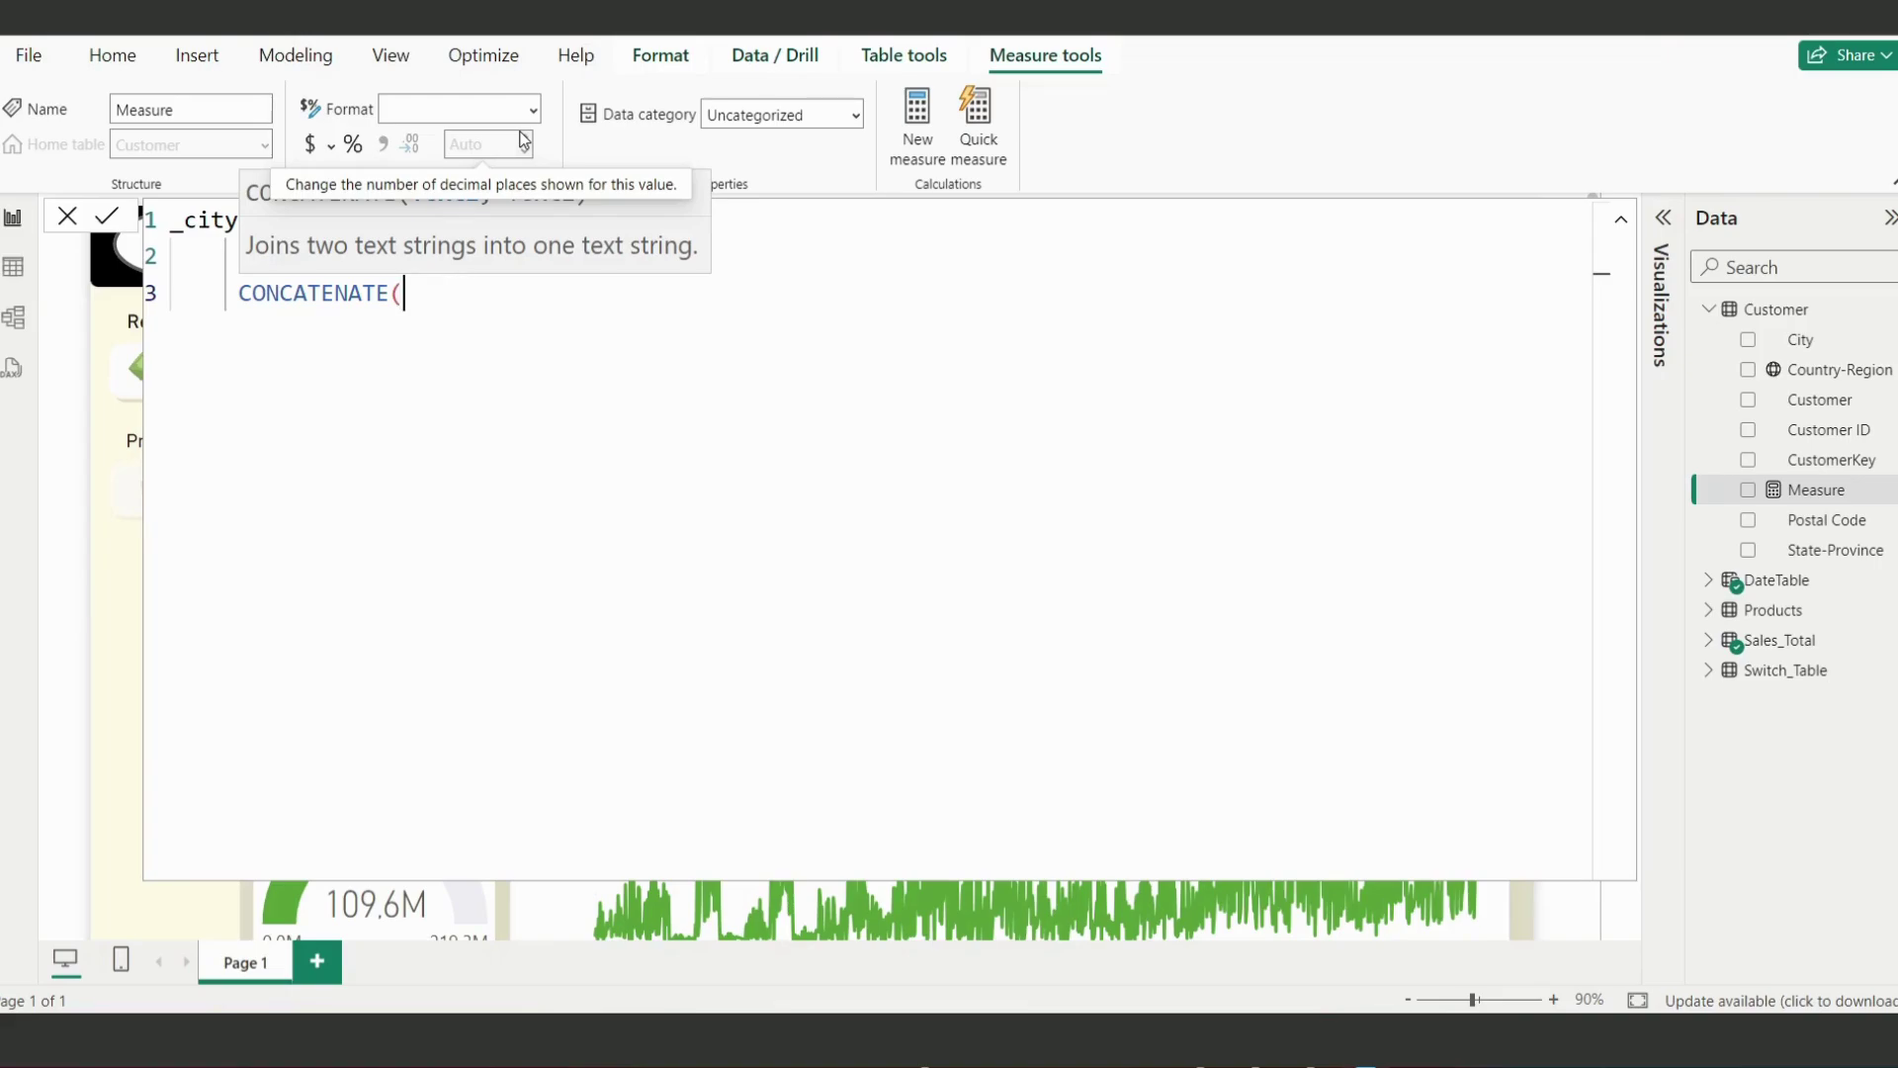
Step: Enter SELECTEDVALUE(Customer[City]) as the first argument of CONCATENATE
text(SELECTEDM)
key(Tab)
text())
key(BackSpace)
key(BackSpace)
key(BackSpace)
key(BackSpace)
key(BackSpace)
key(BackSpace)
key(BackSpace)
key(BackSpace)
key(BackSpace)
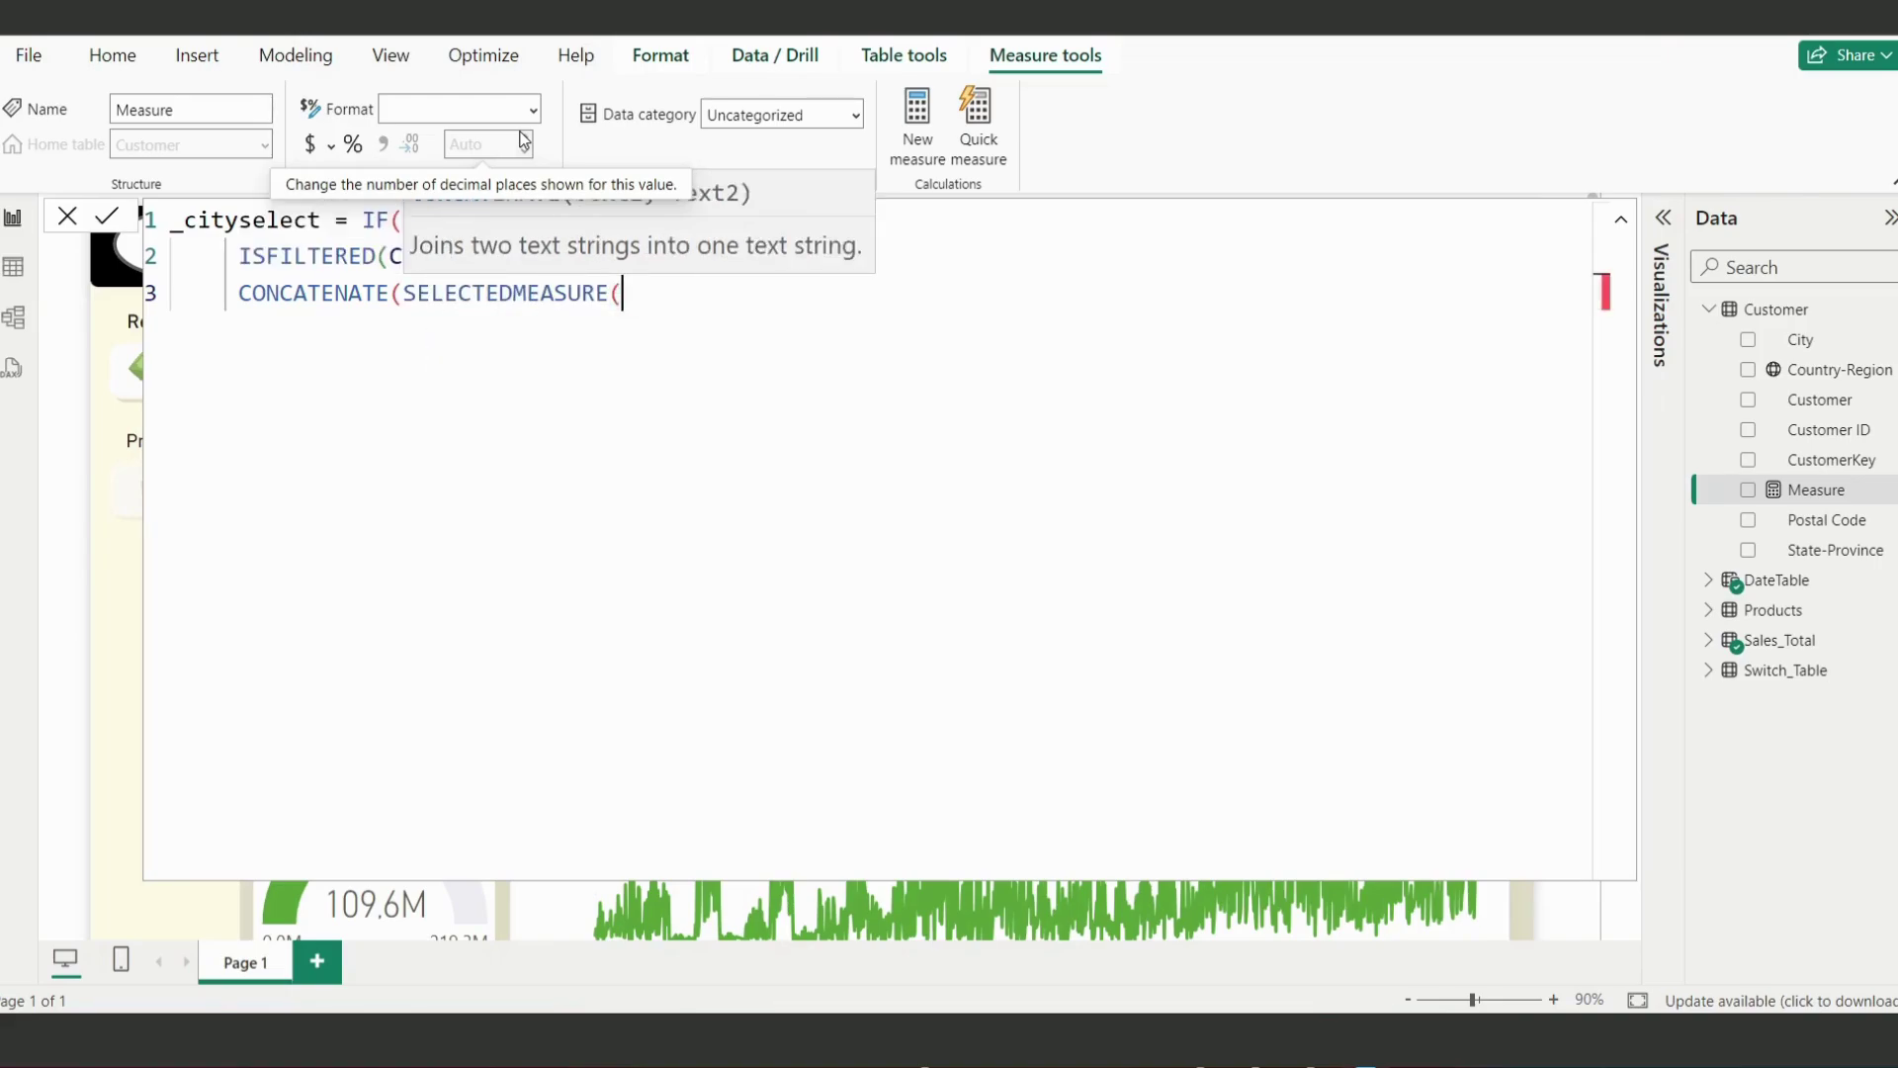
text(VALU)
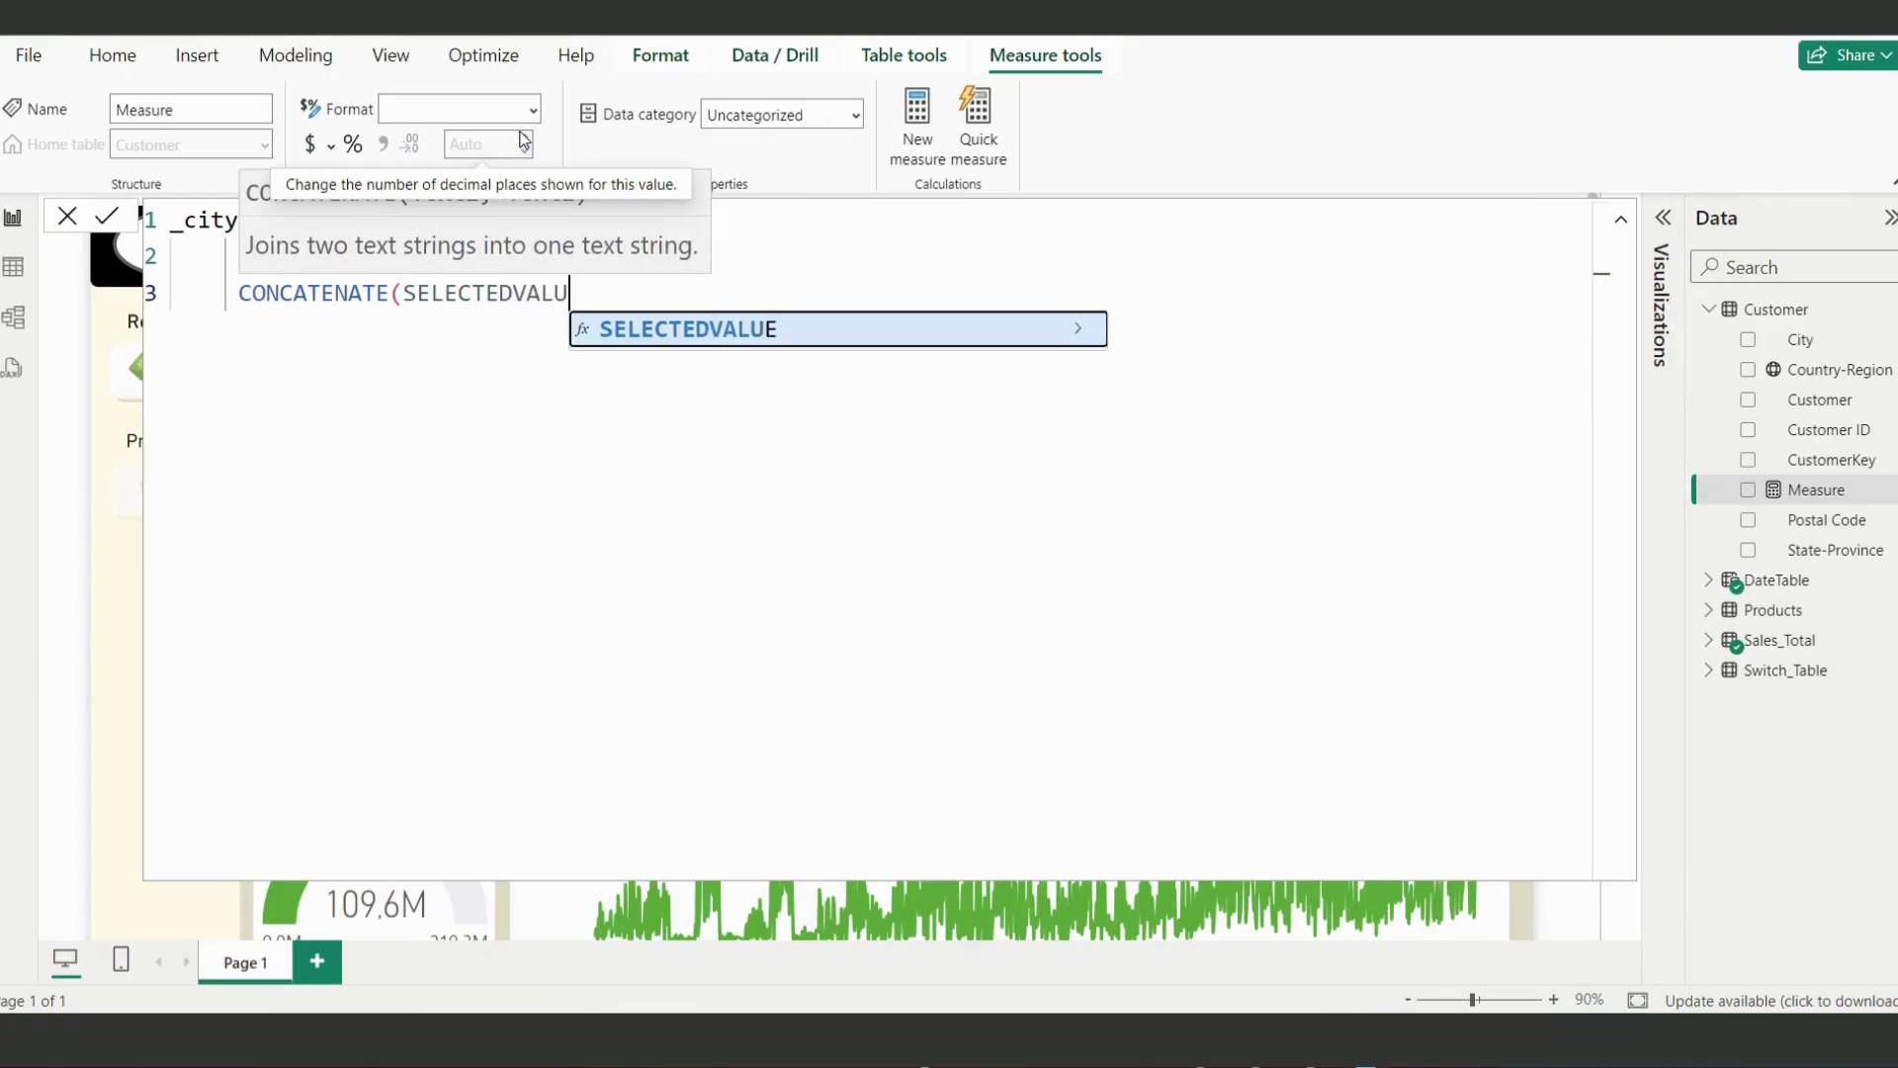
key(Tab)
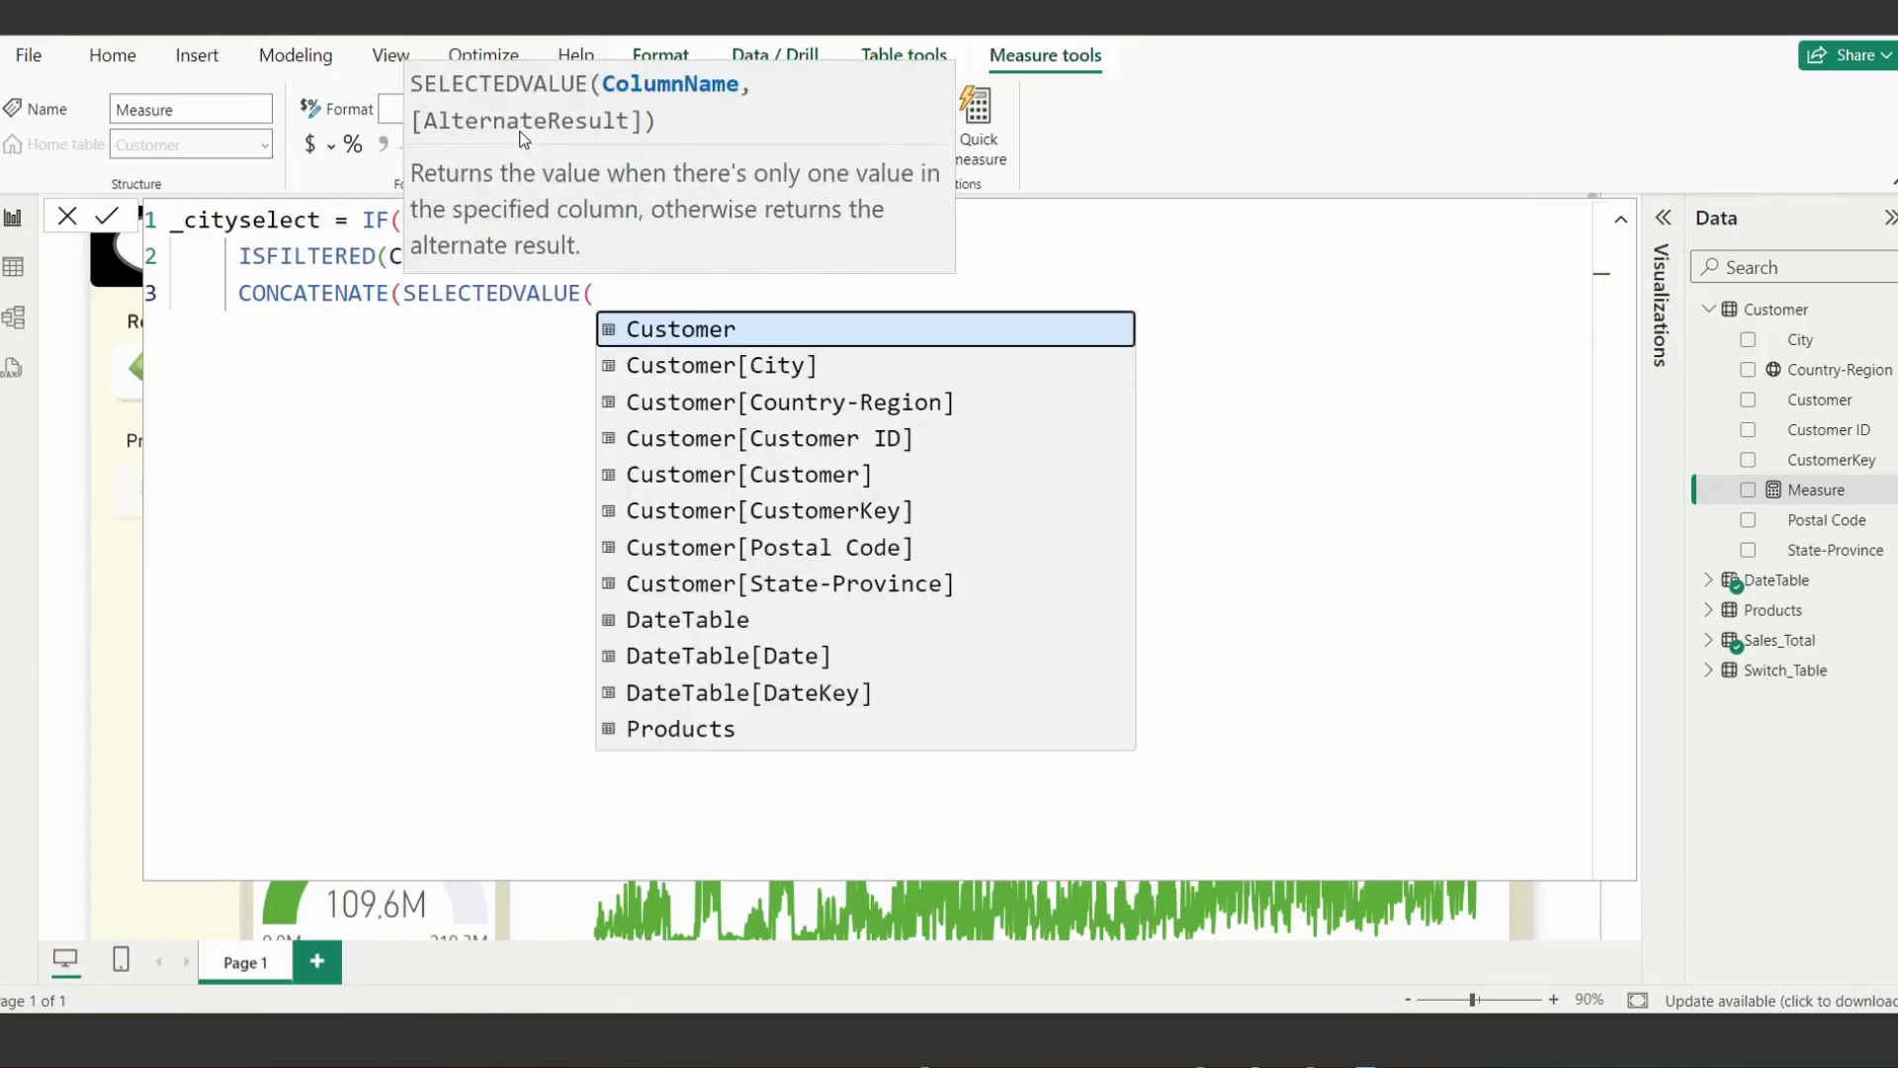
key(Down)
key(Tab)
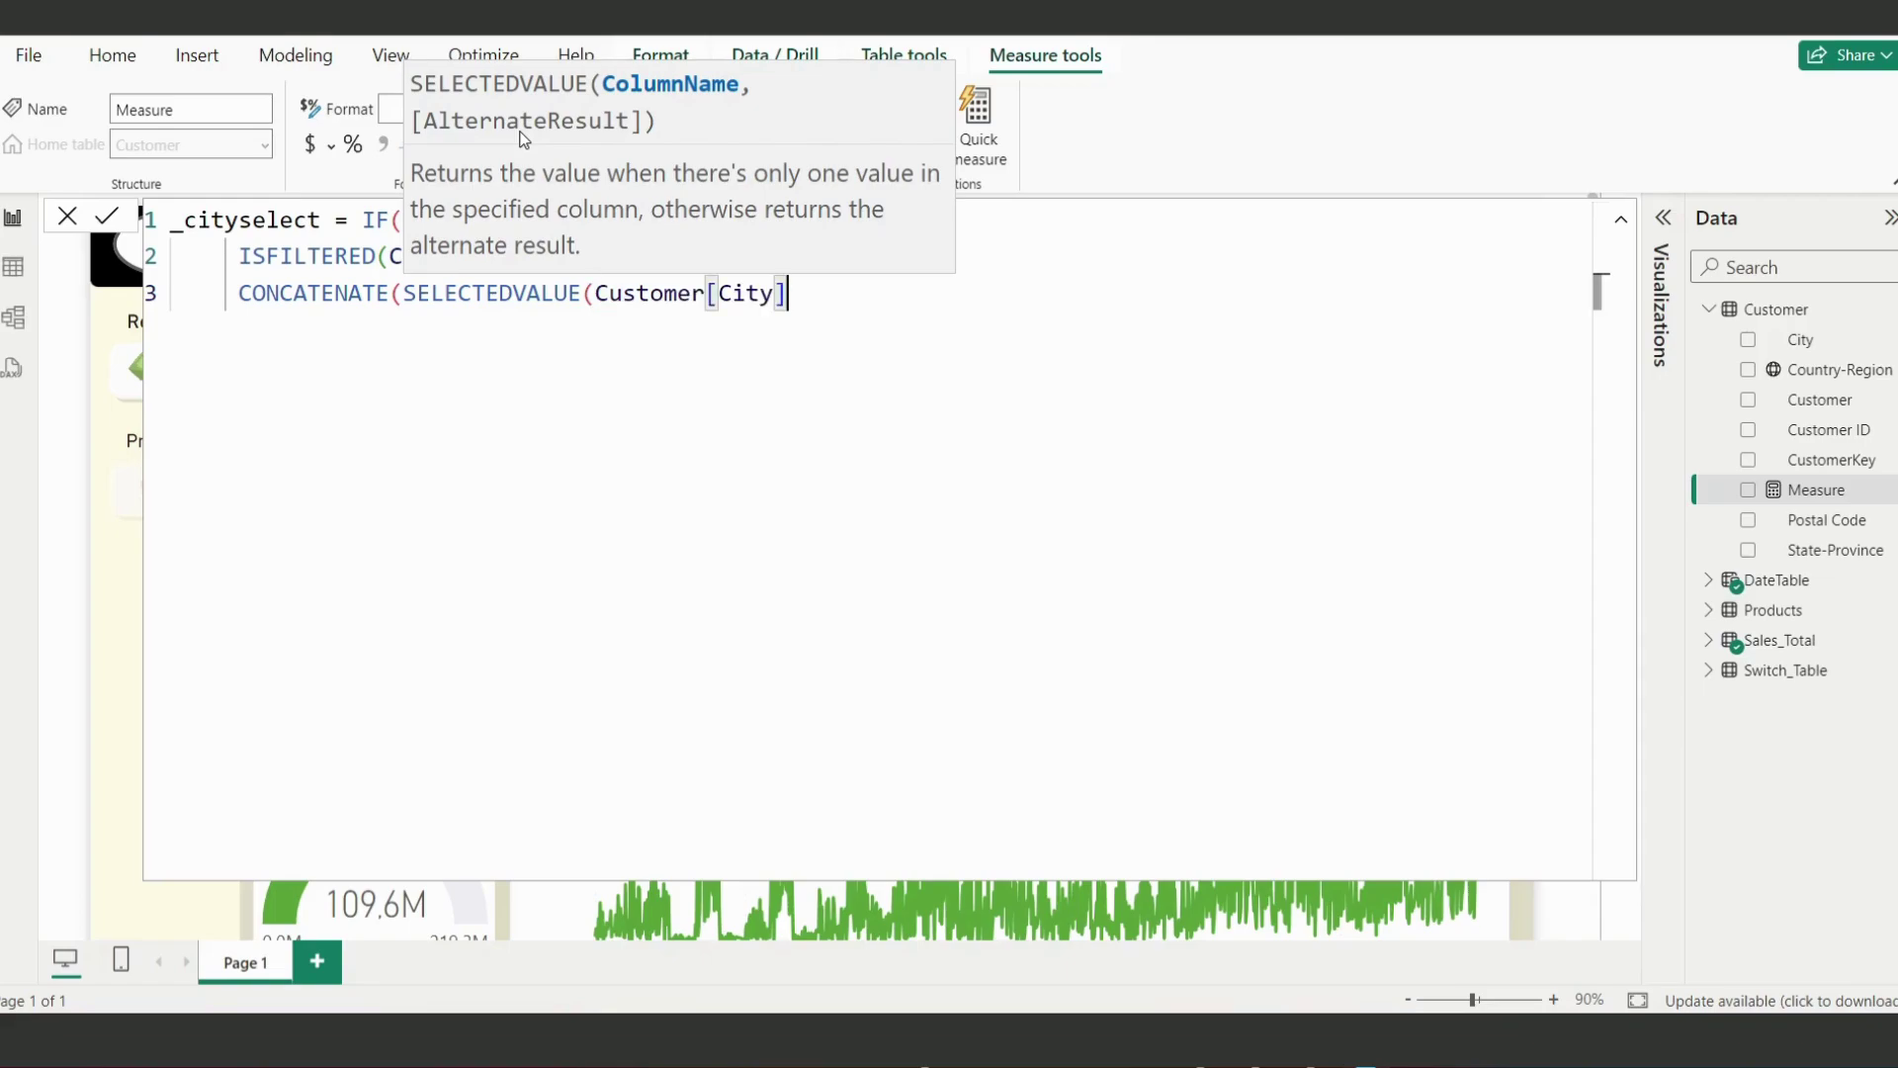
text())
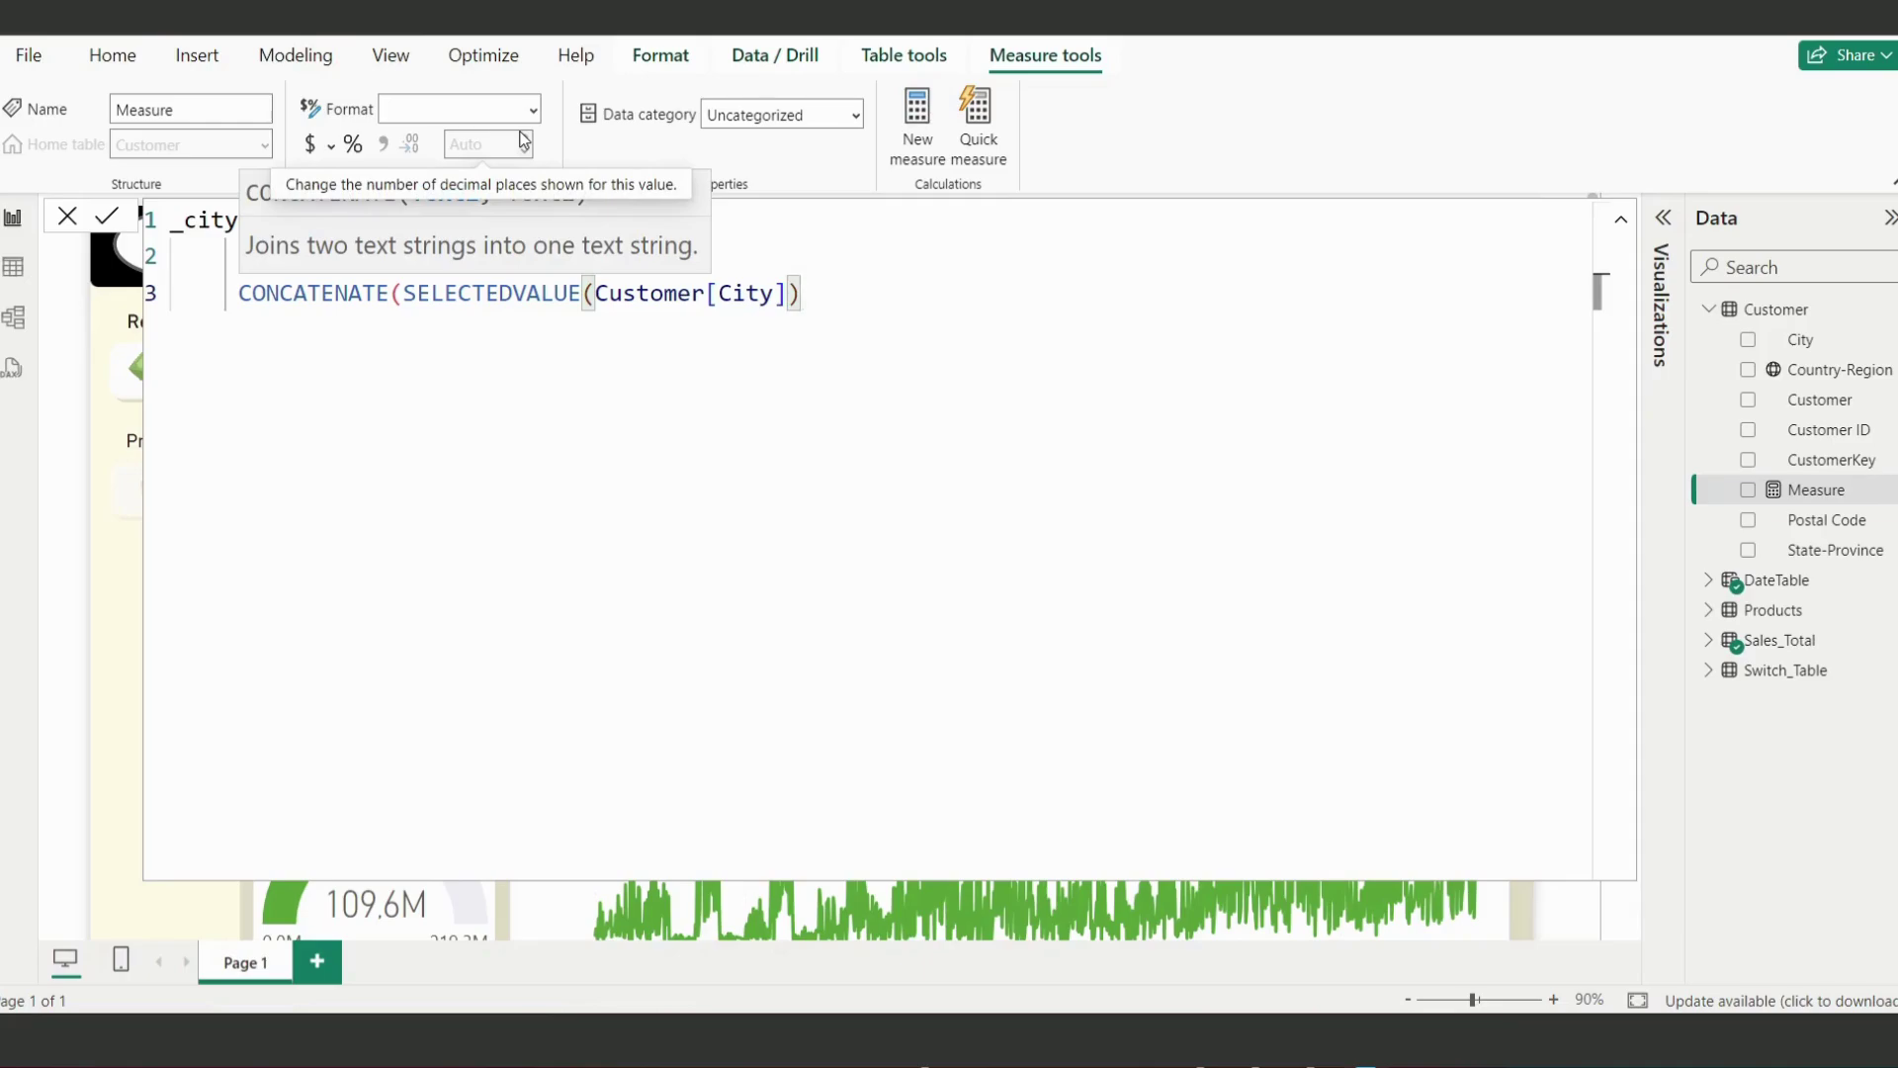
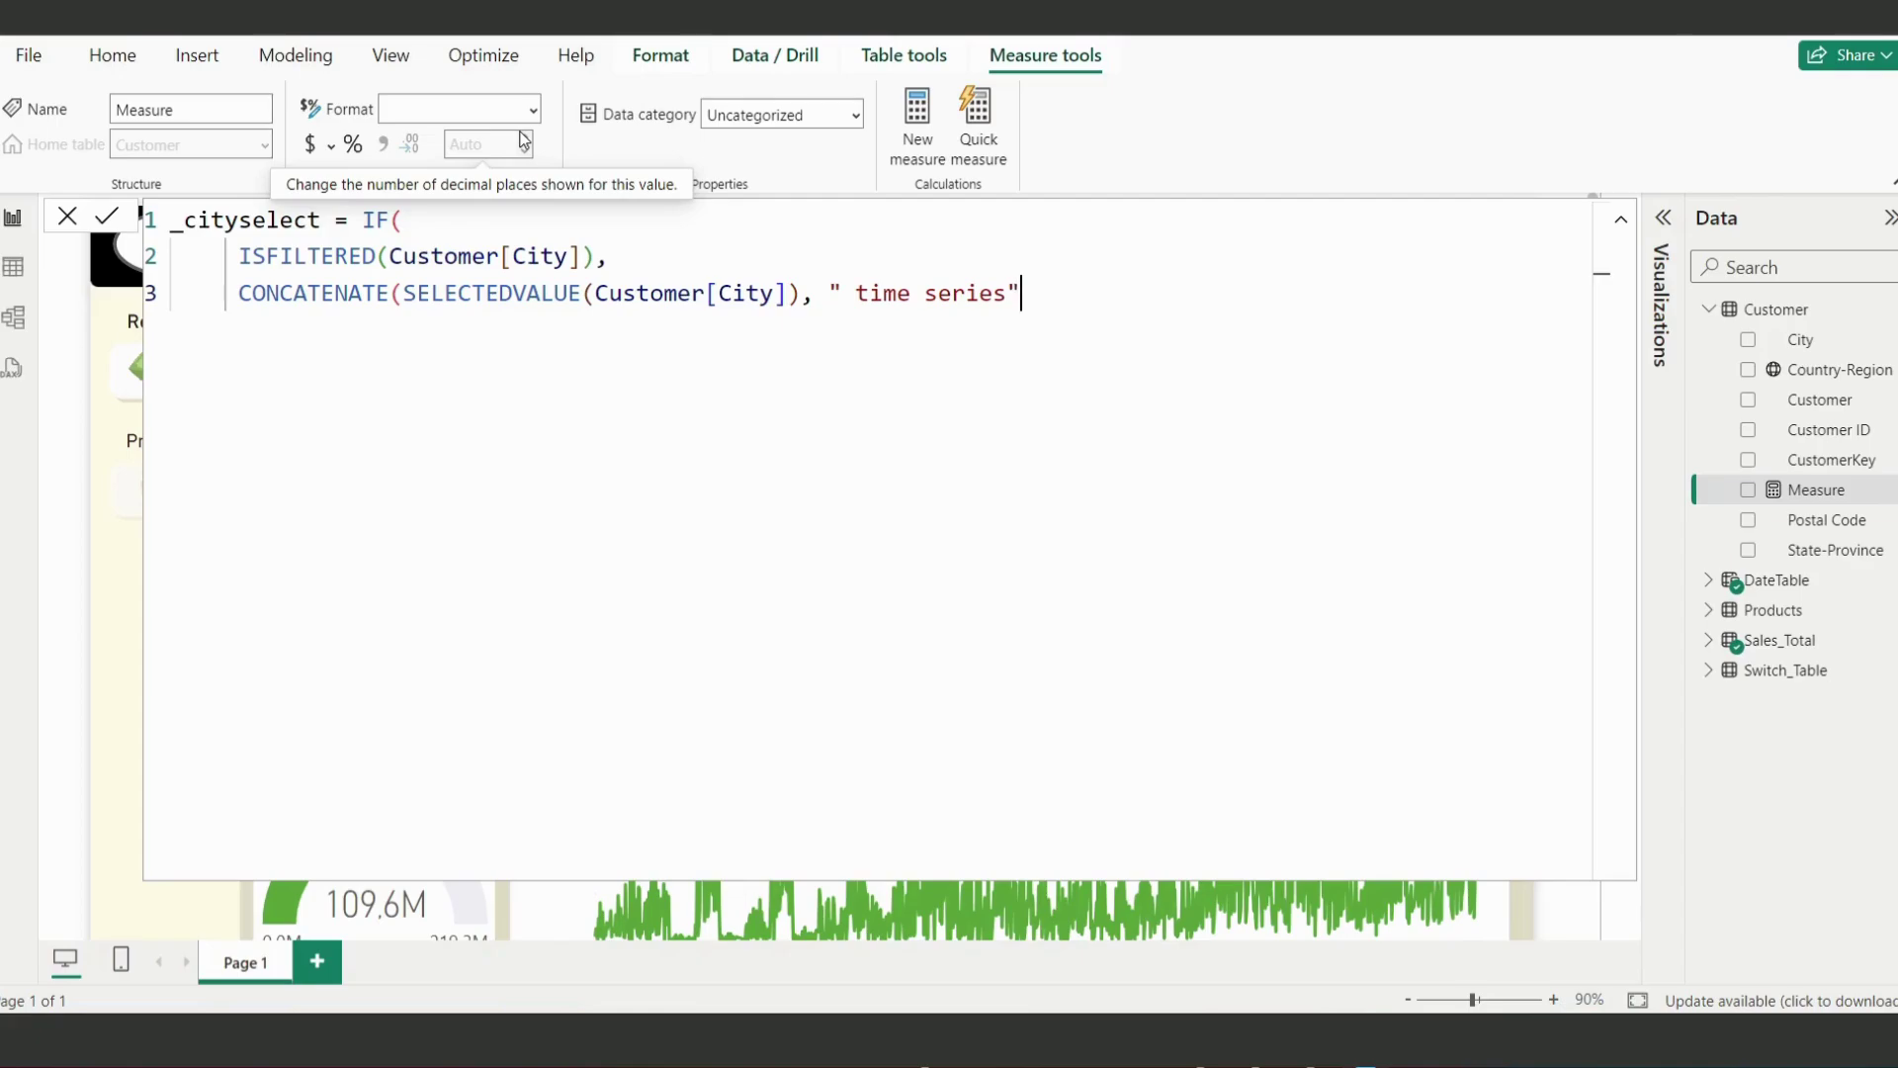
Step: Close the CONCATENATE function, follow it with a comma, and change its second argument to the text " selected"
text(),)
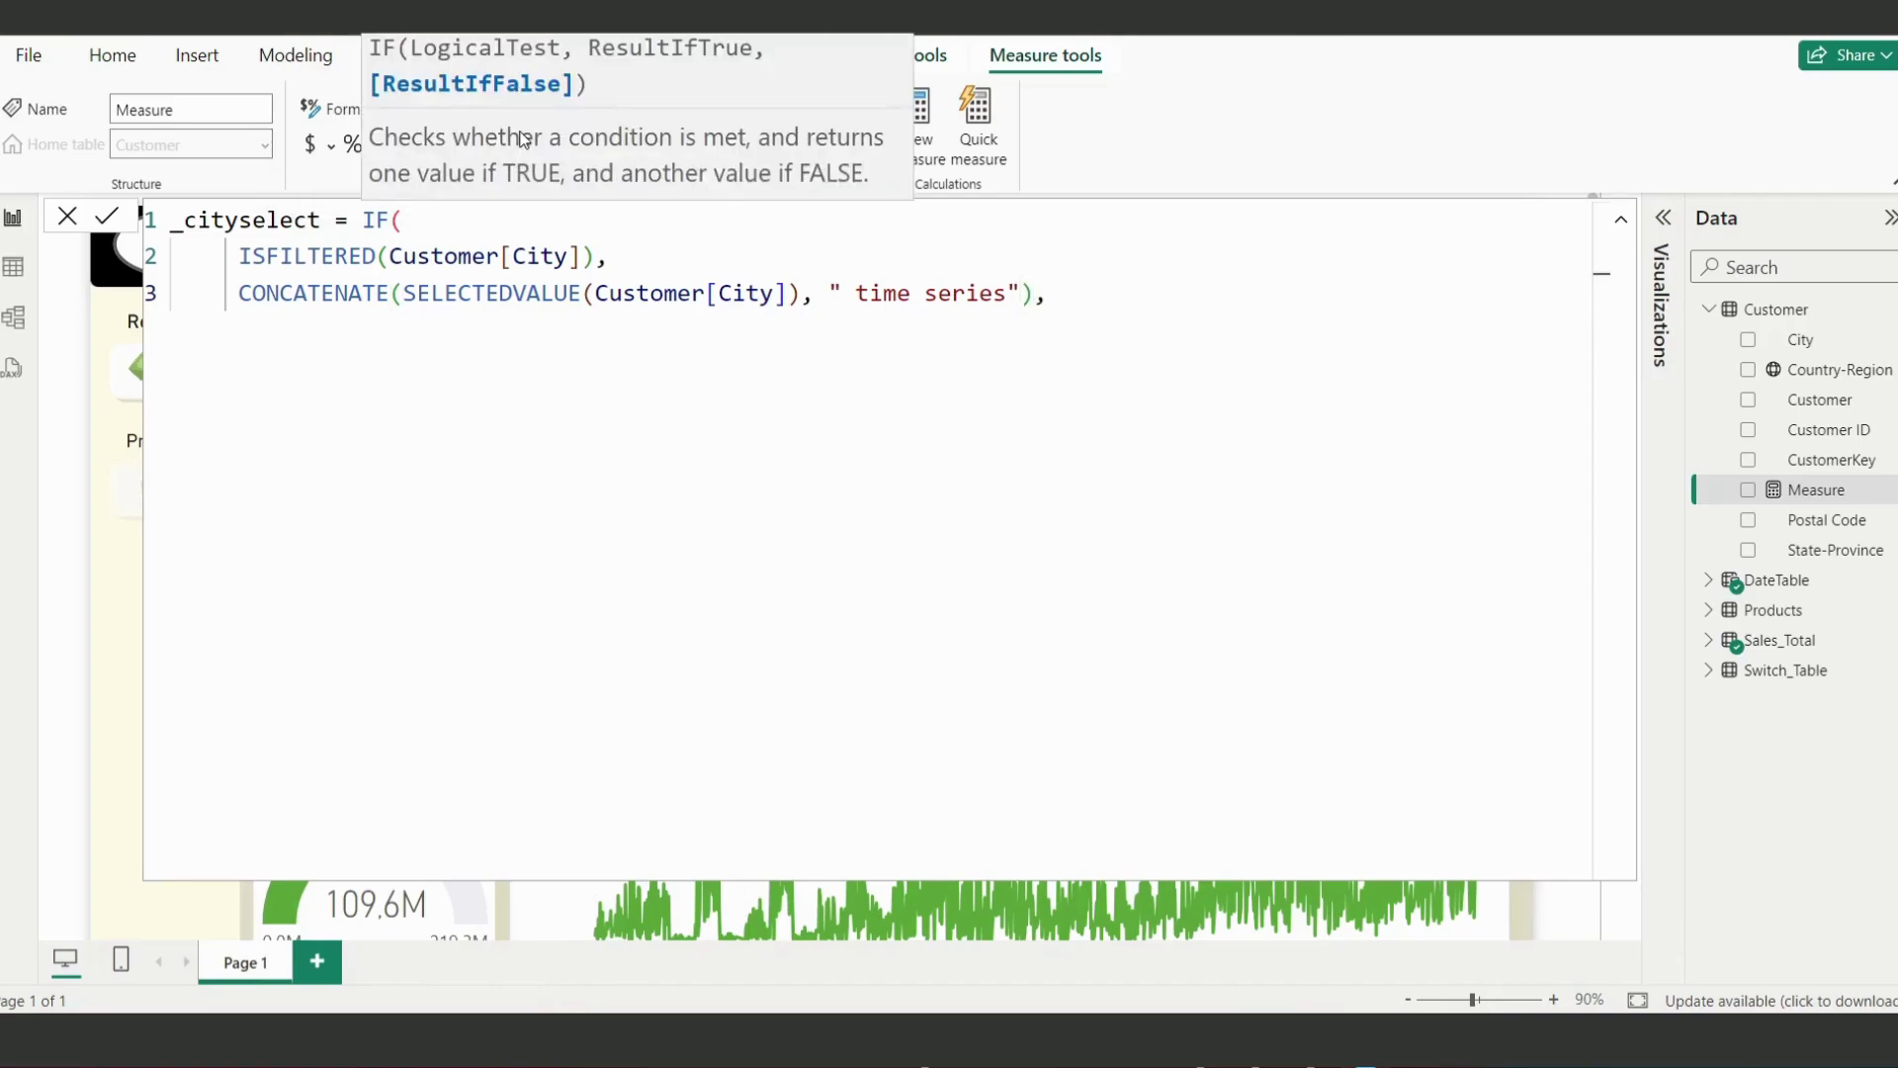
key(shift+Return)
click(857, 293)
key(Delete)
key(Delete)
key(Delete)
key(Delete)
key(Delete)
key(Delete)
key(Delete)
key(Delete)
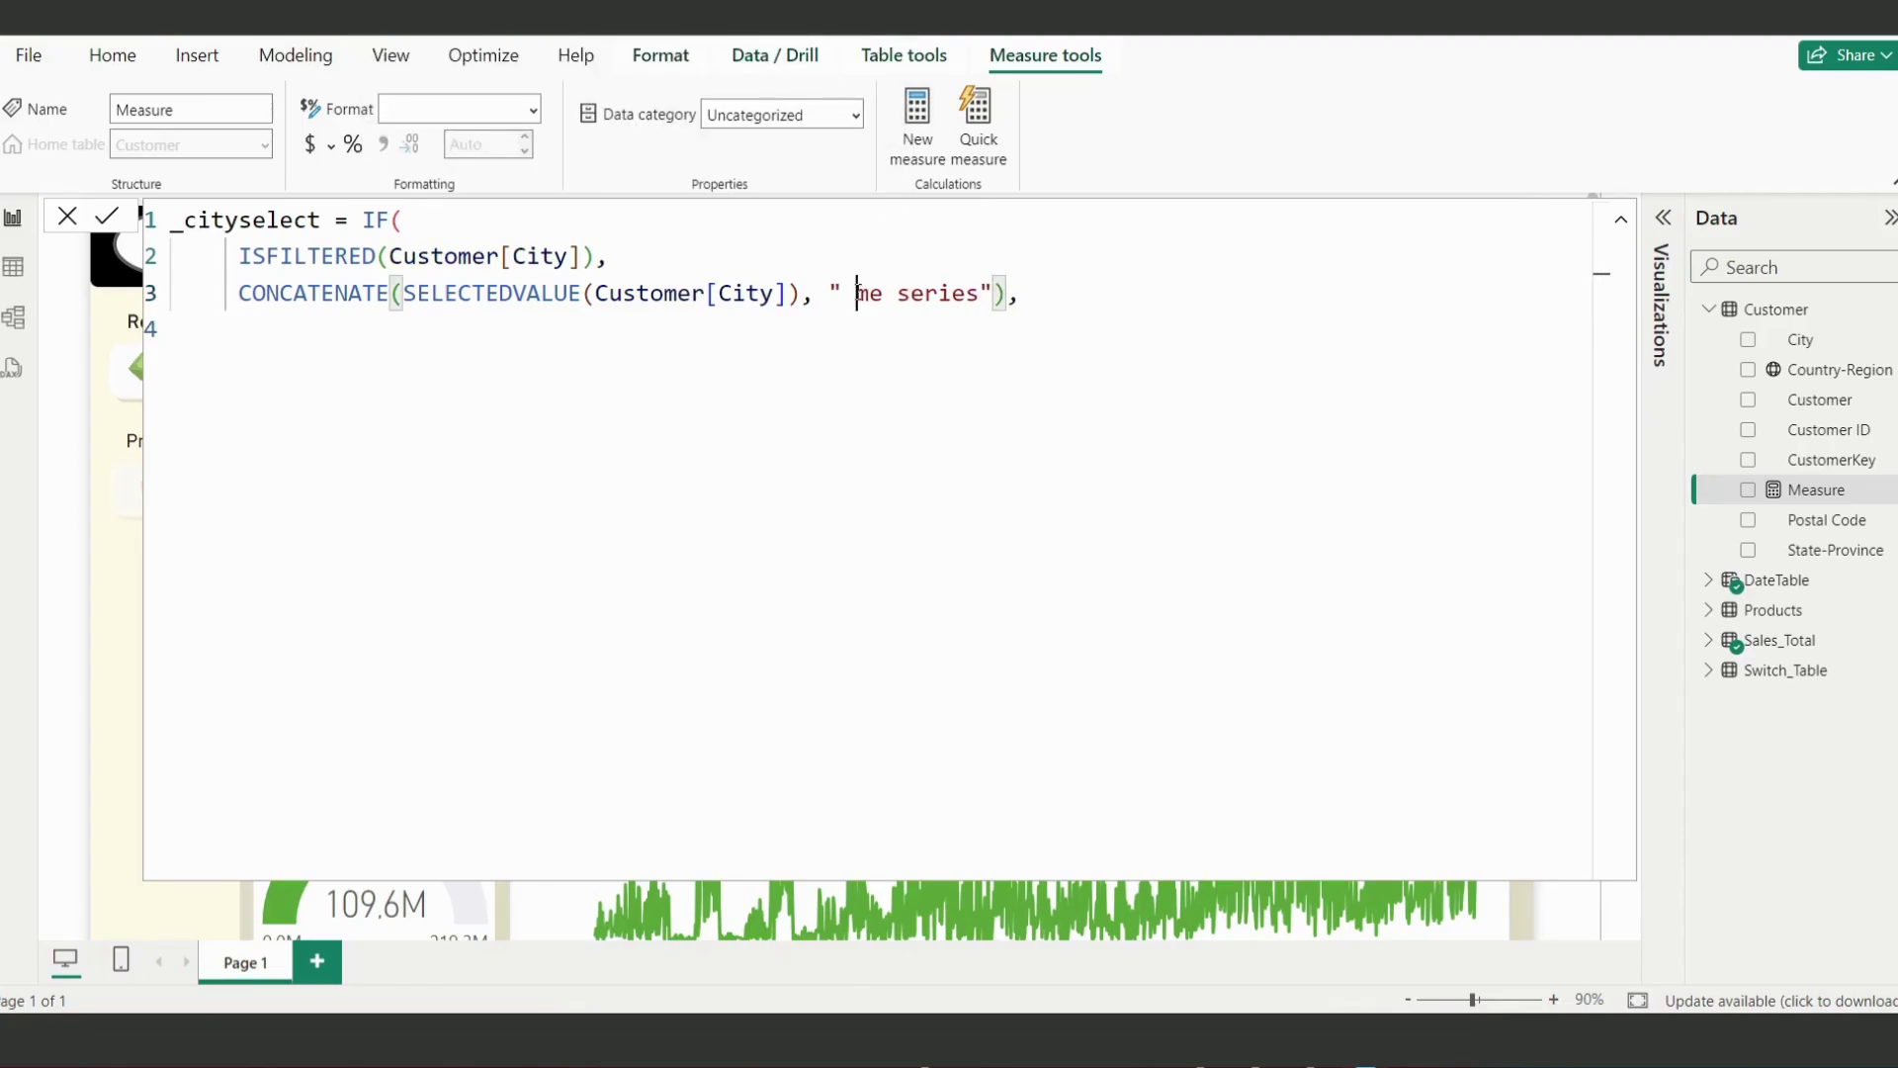
key(Delete)
key(Delete)
key(Delete)
text(selected)
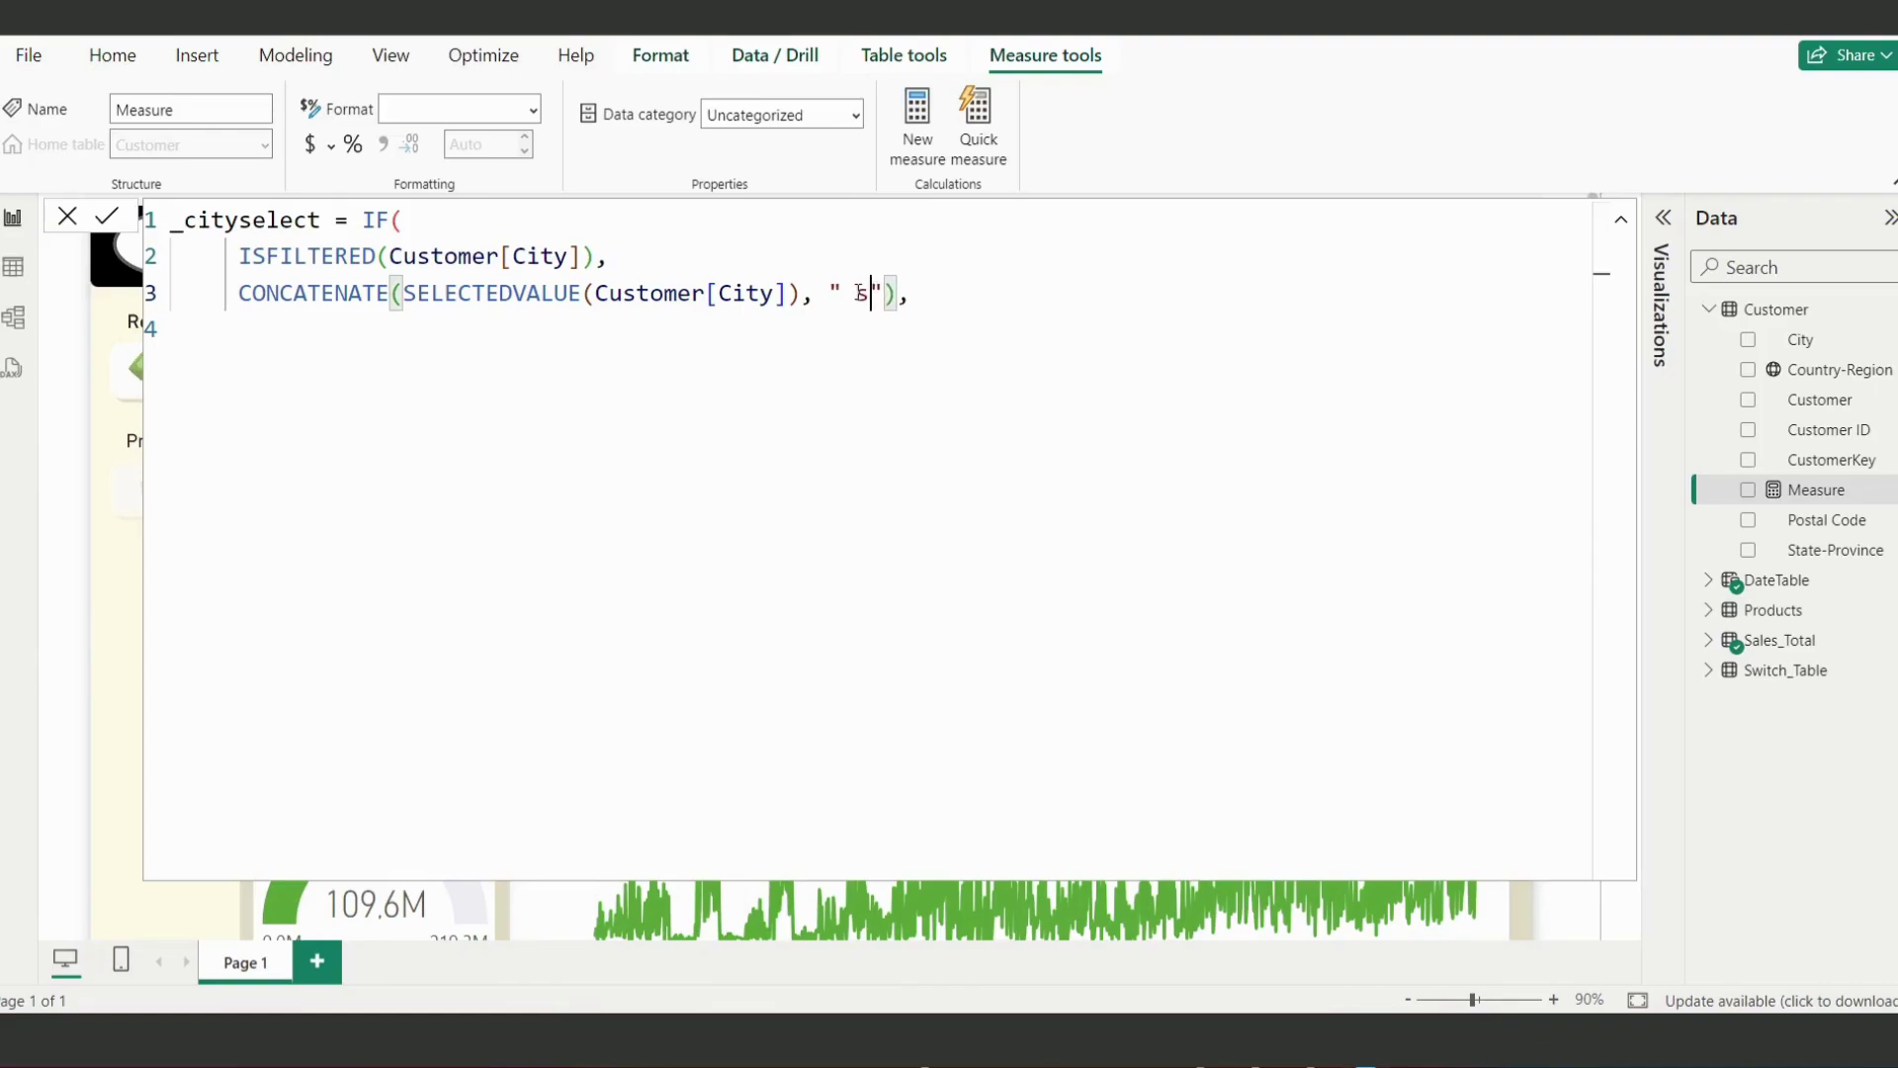
Step: Enter "No city is selected" on the fourth line as the IF function's false result
click(978, 325)
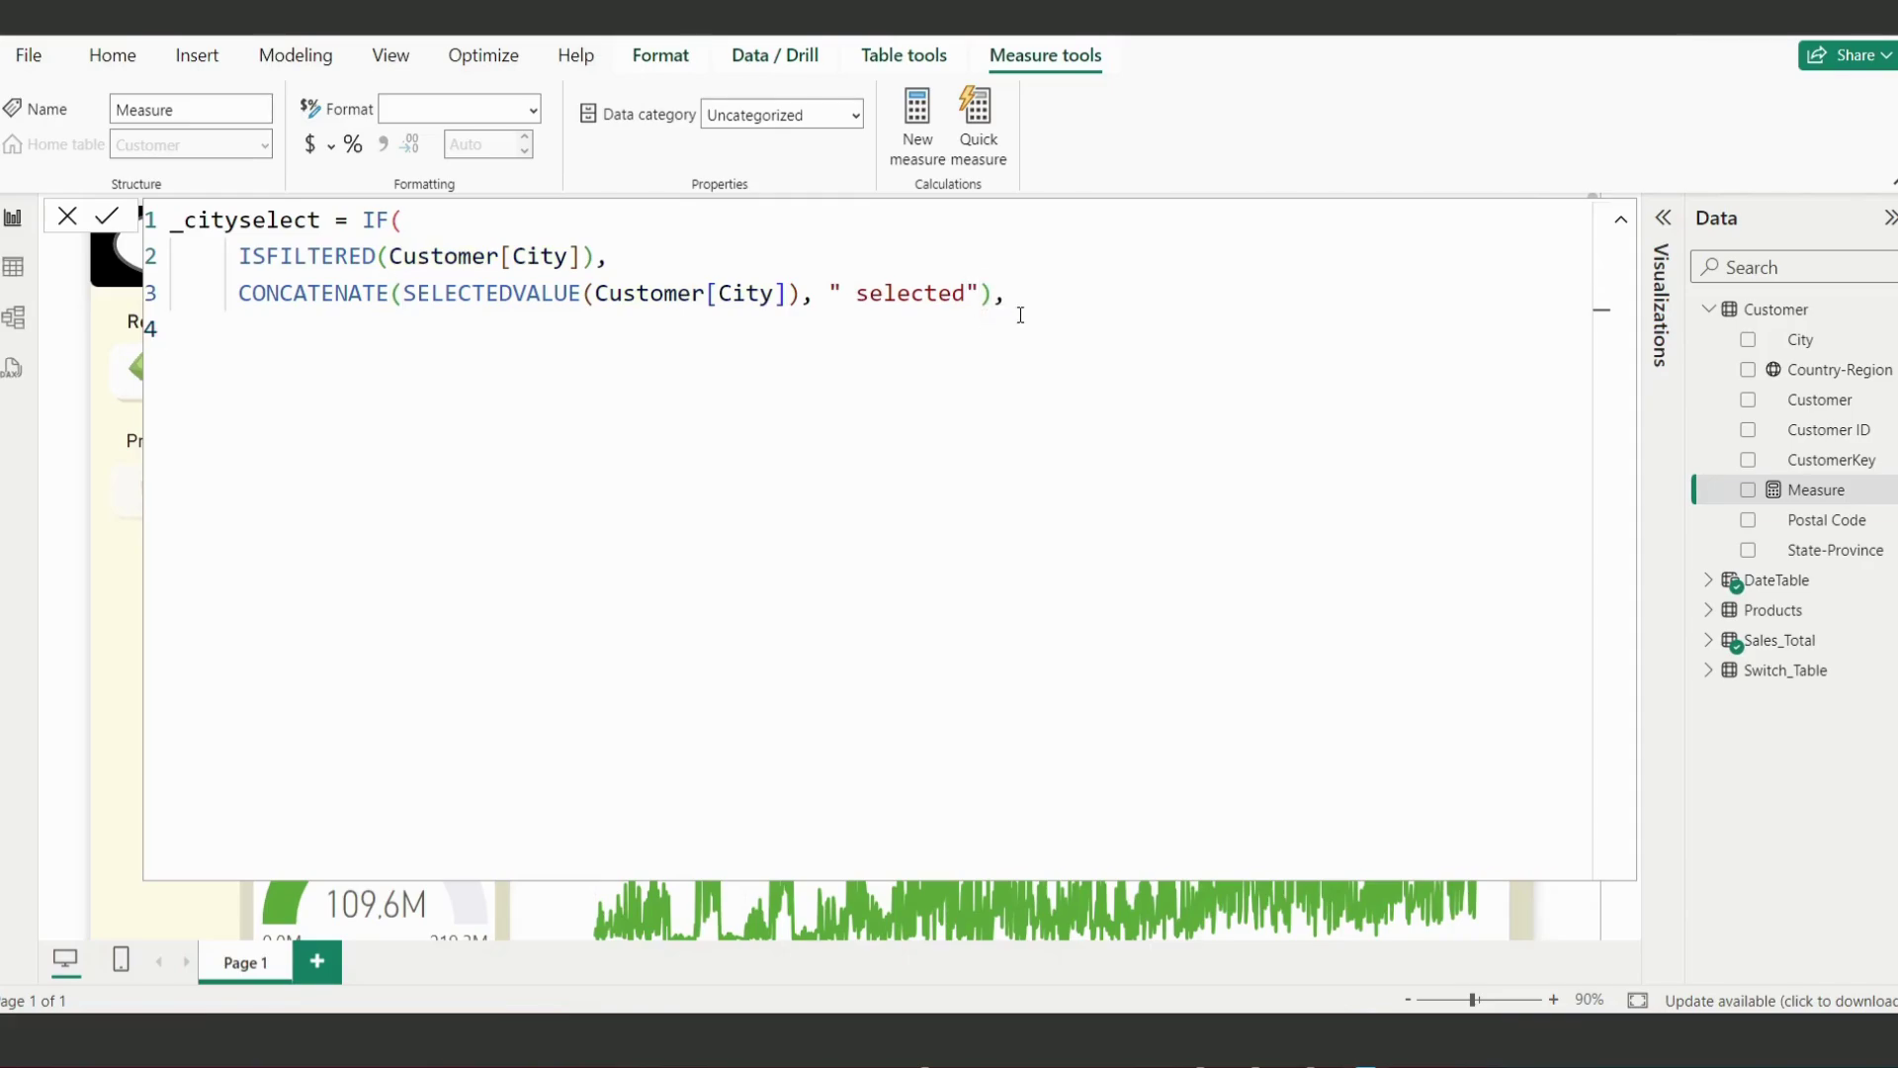
click(1024, 306)
key(Return)
text("All cities are selected)
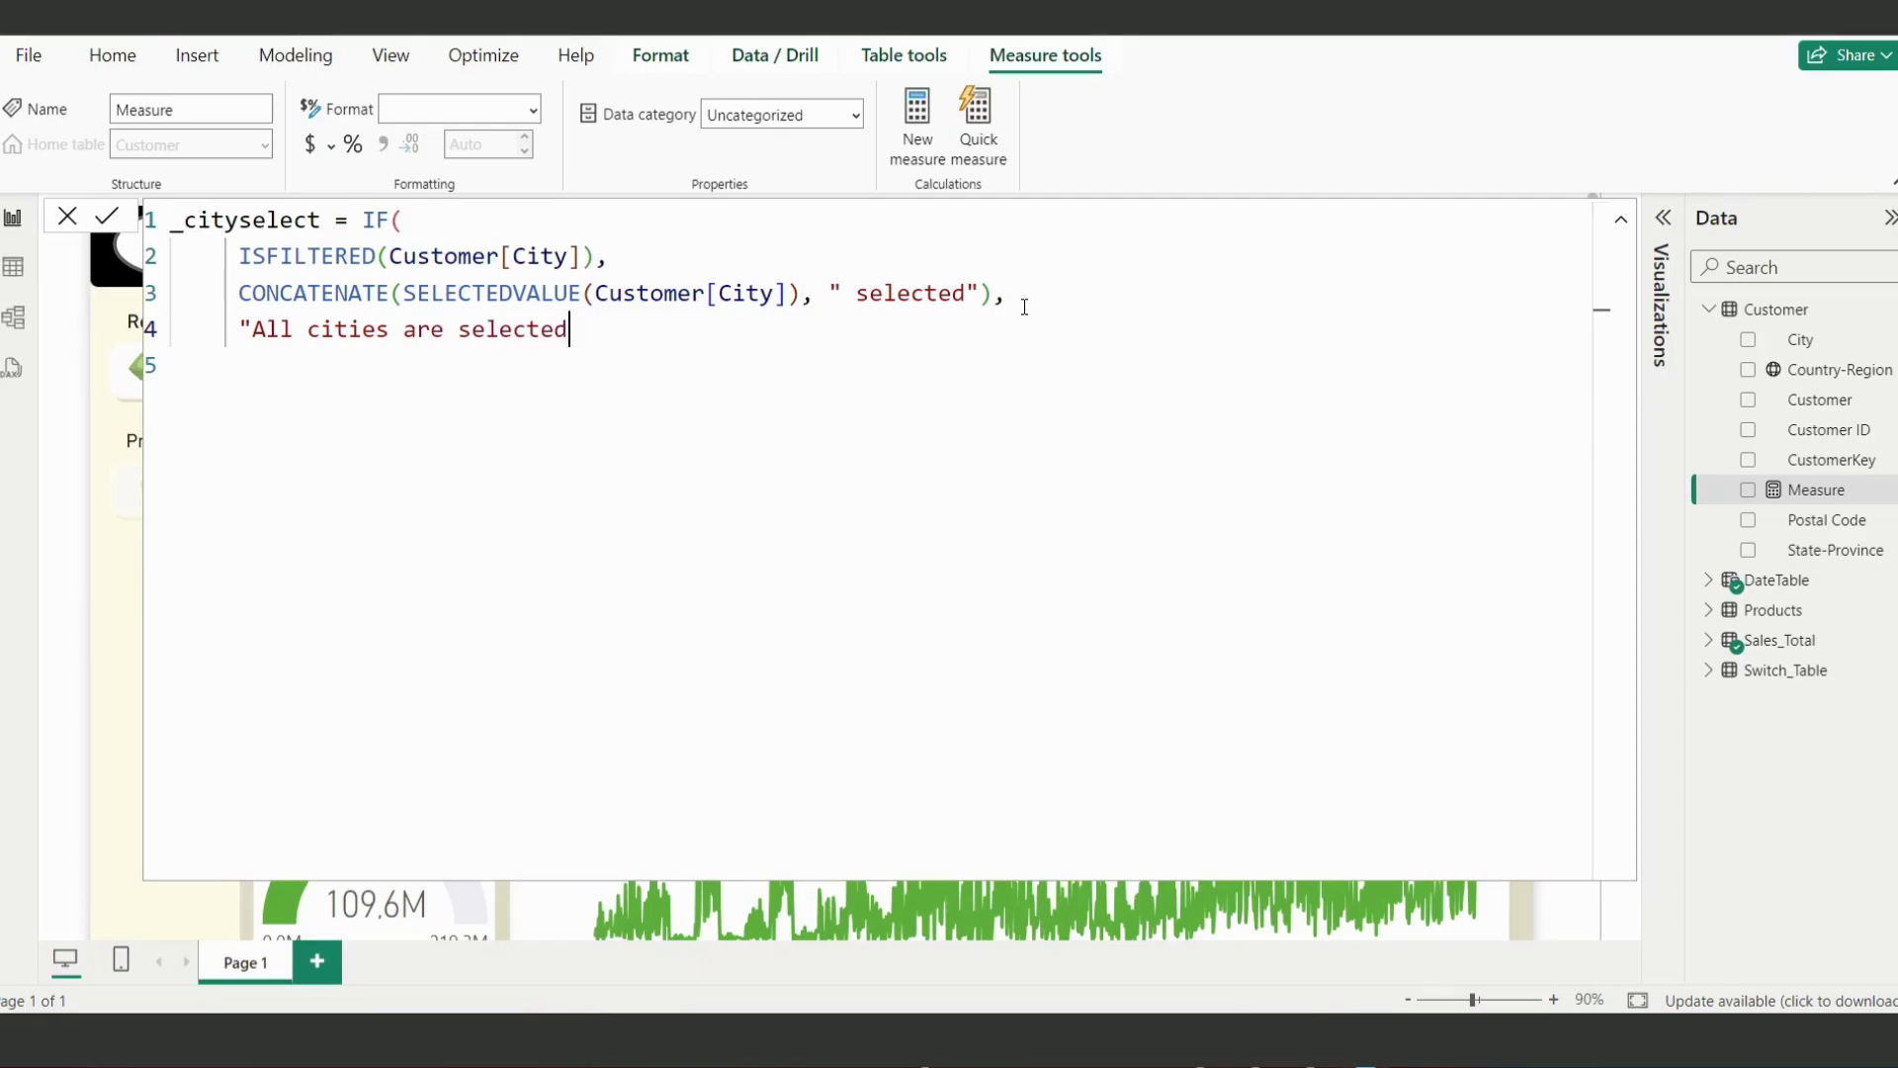
key(BackSpace)
key(BackSpace)
key(BackSpace)
key(BackSpace)
key(BackSpace)
key(BackSpace)
key(BackSpace)
key(BackSpace)
key(BackSpace)
key(BackSpace)
key(BackSpace)
key(BackSpace)
key(BackSpace)
key(BackSpace)
key(BackSpace)
key(BackSpace)
key(BackSpace)
key(BackSpace)
key(BackSpace)
key(BackSpace)
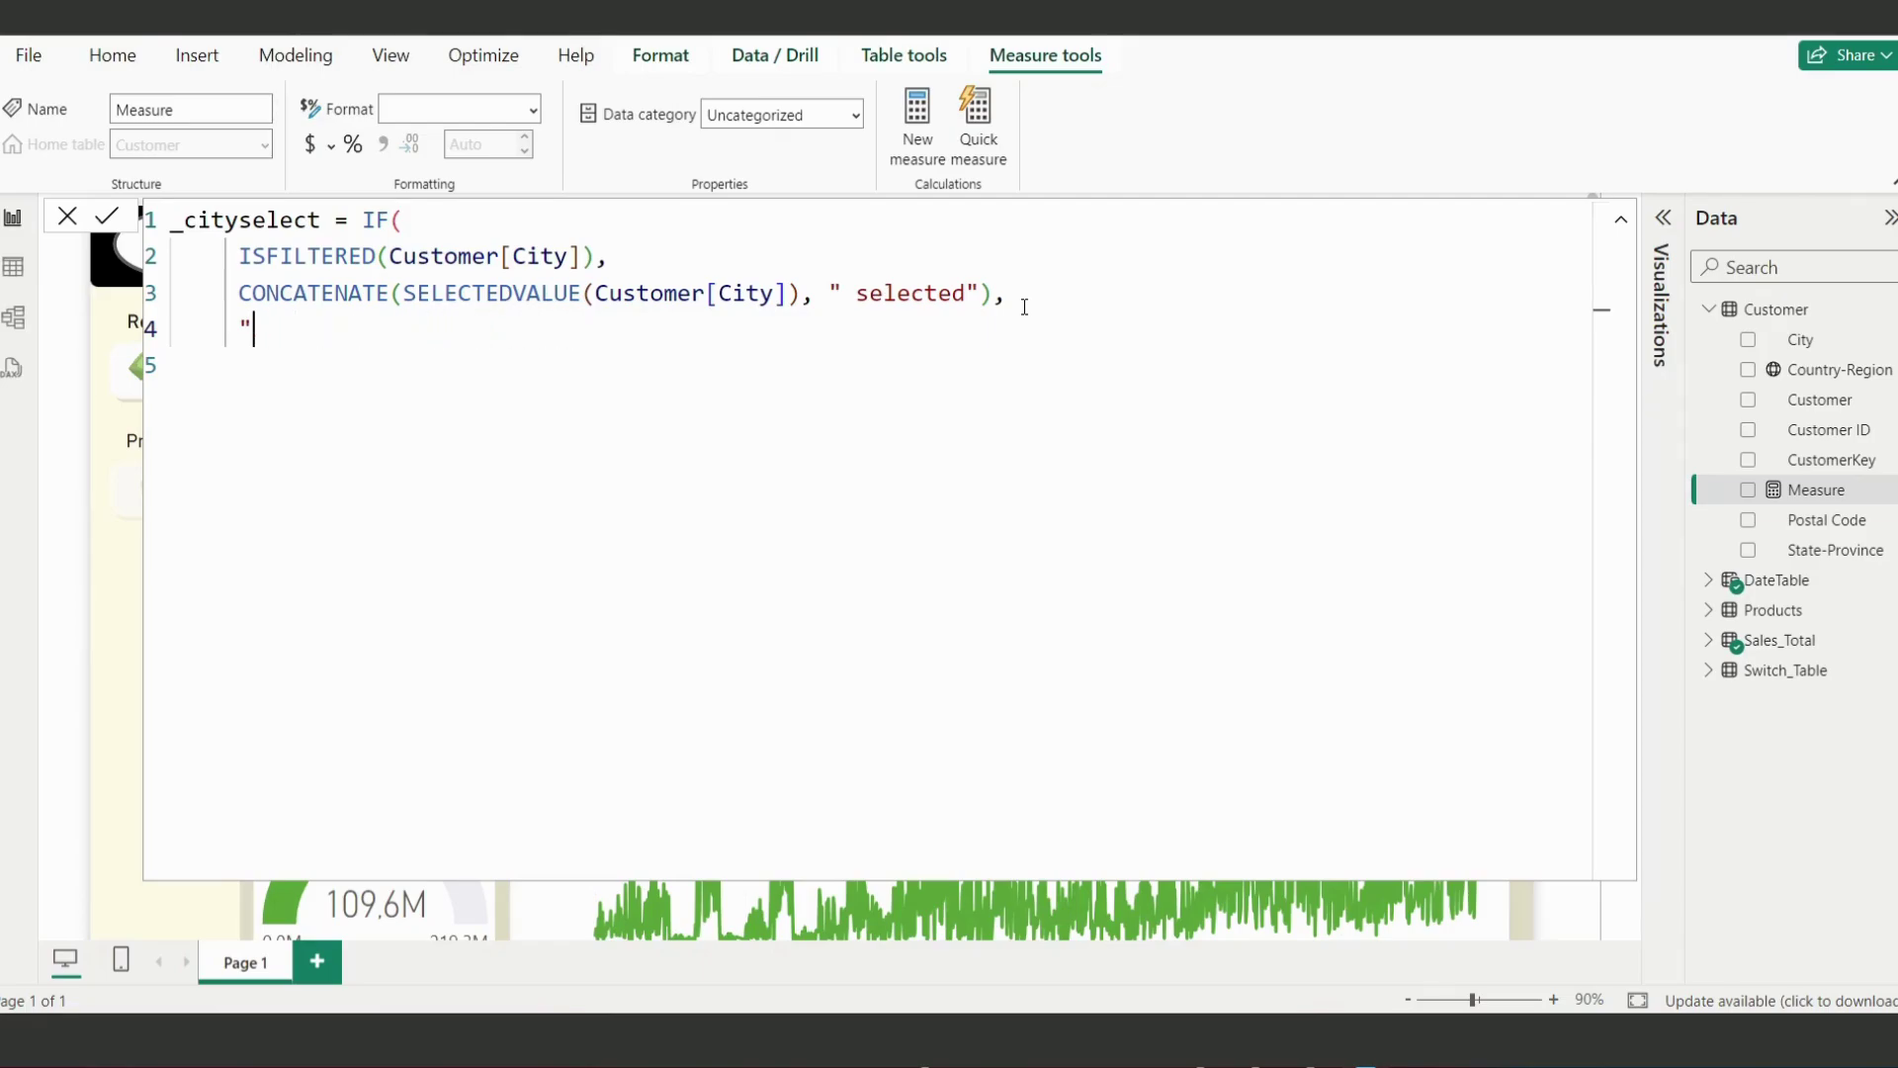
text(No city is selected")
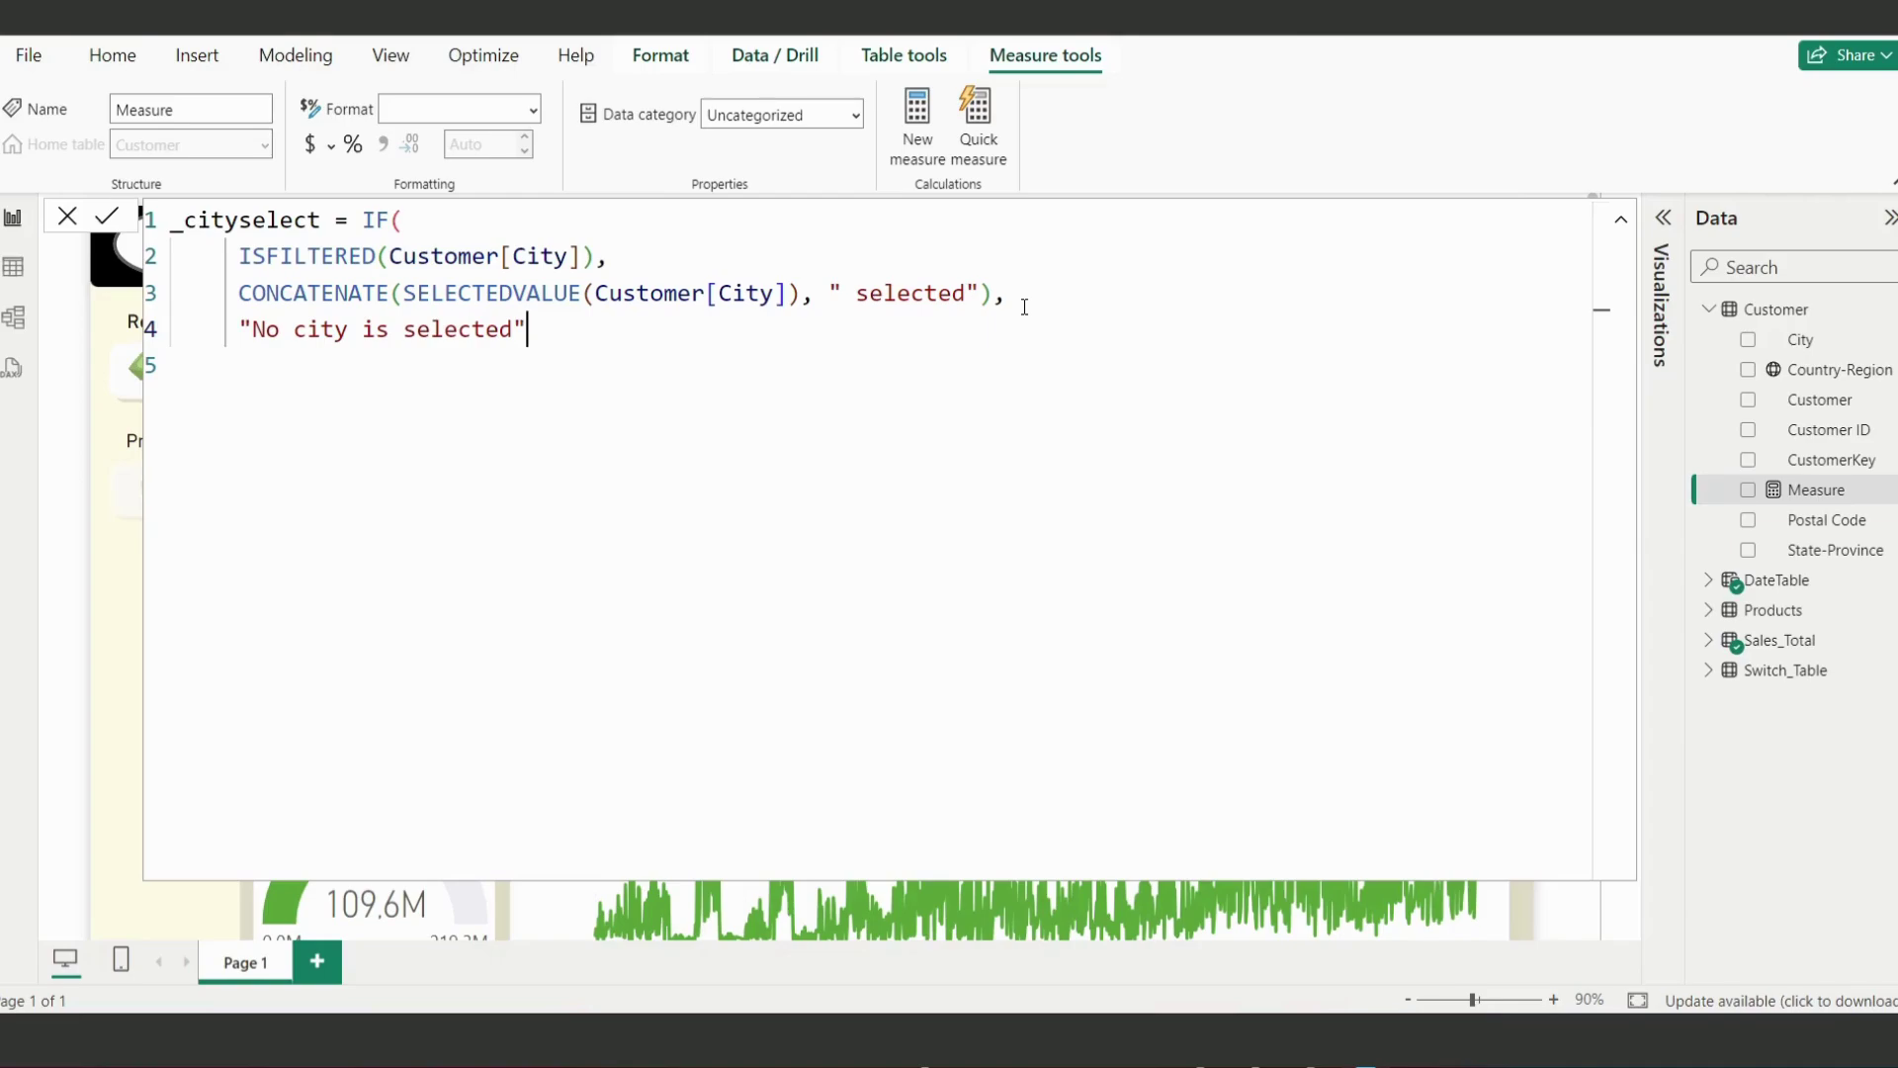
Step: Close the IF function on its own line, commit the _cityselect measure and collapse the formula editor
key(Return)
text())
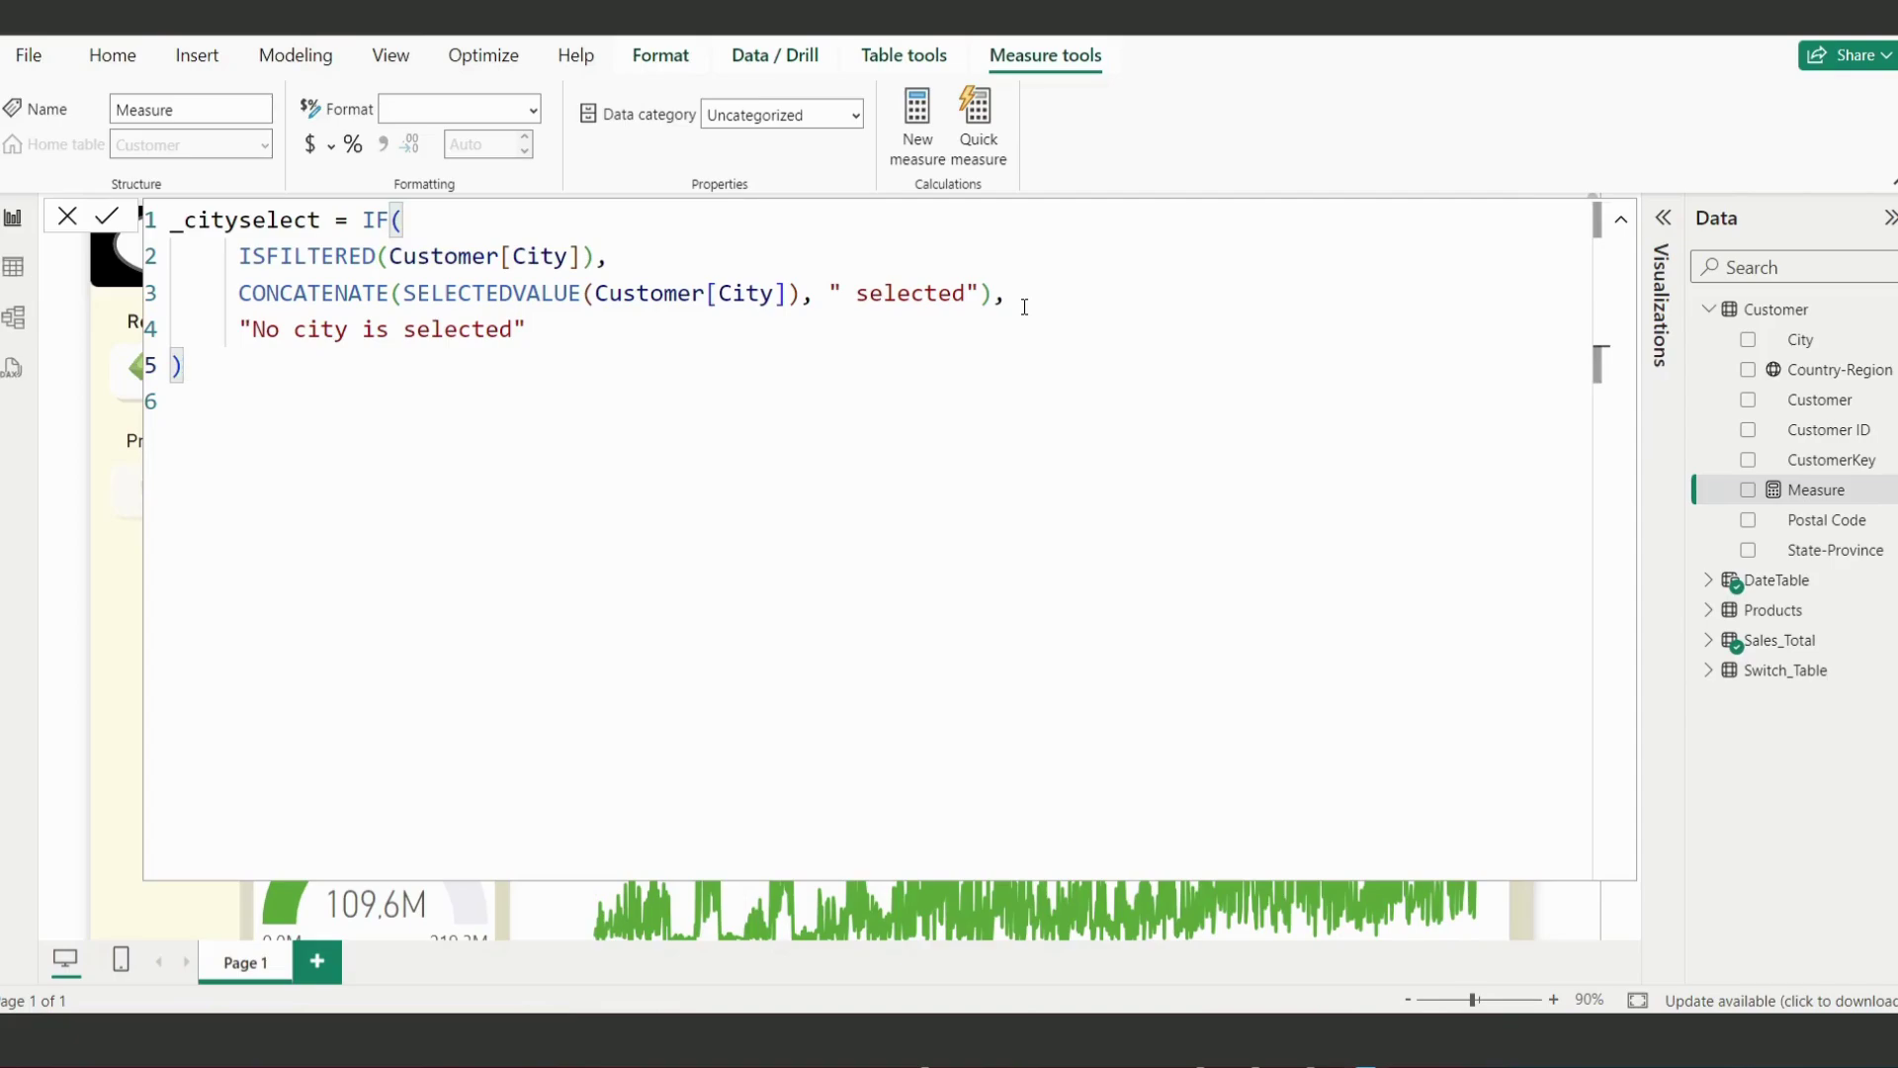
key(Return)
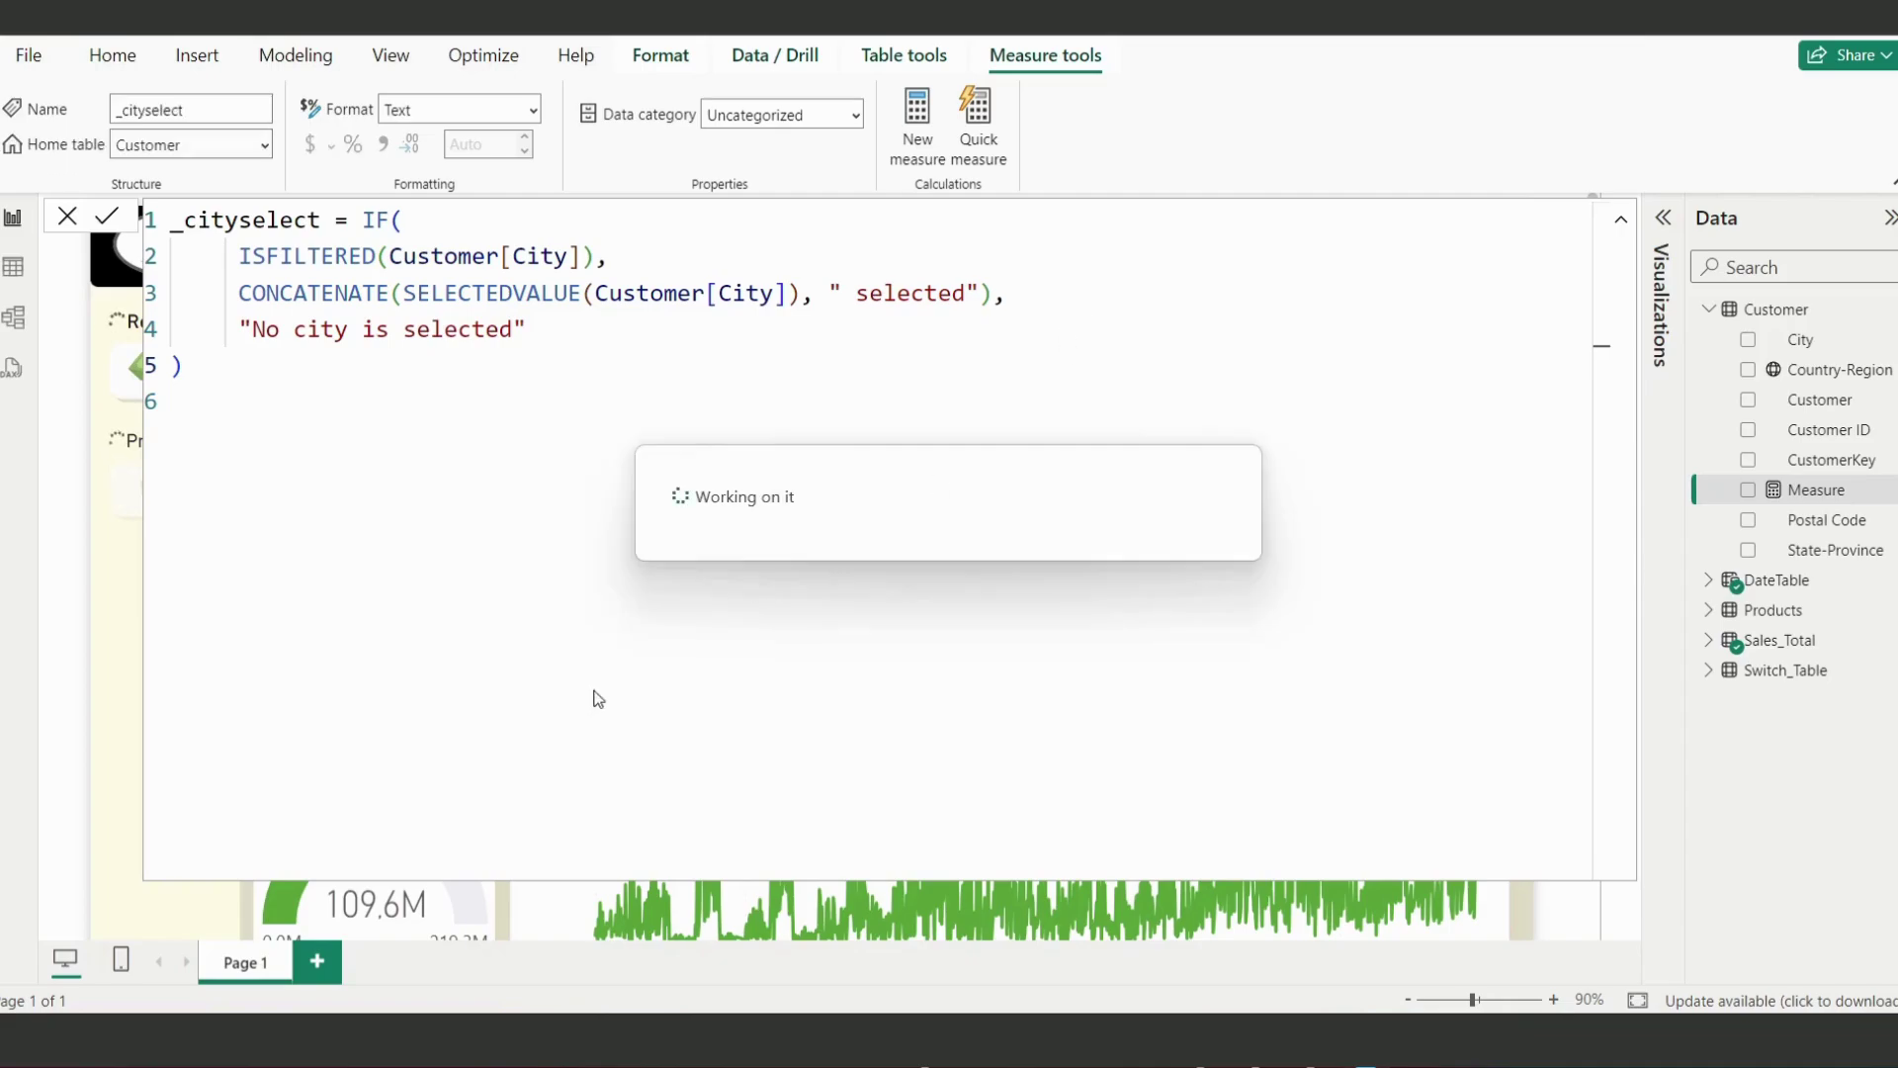
click(1620, 230)
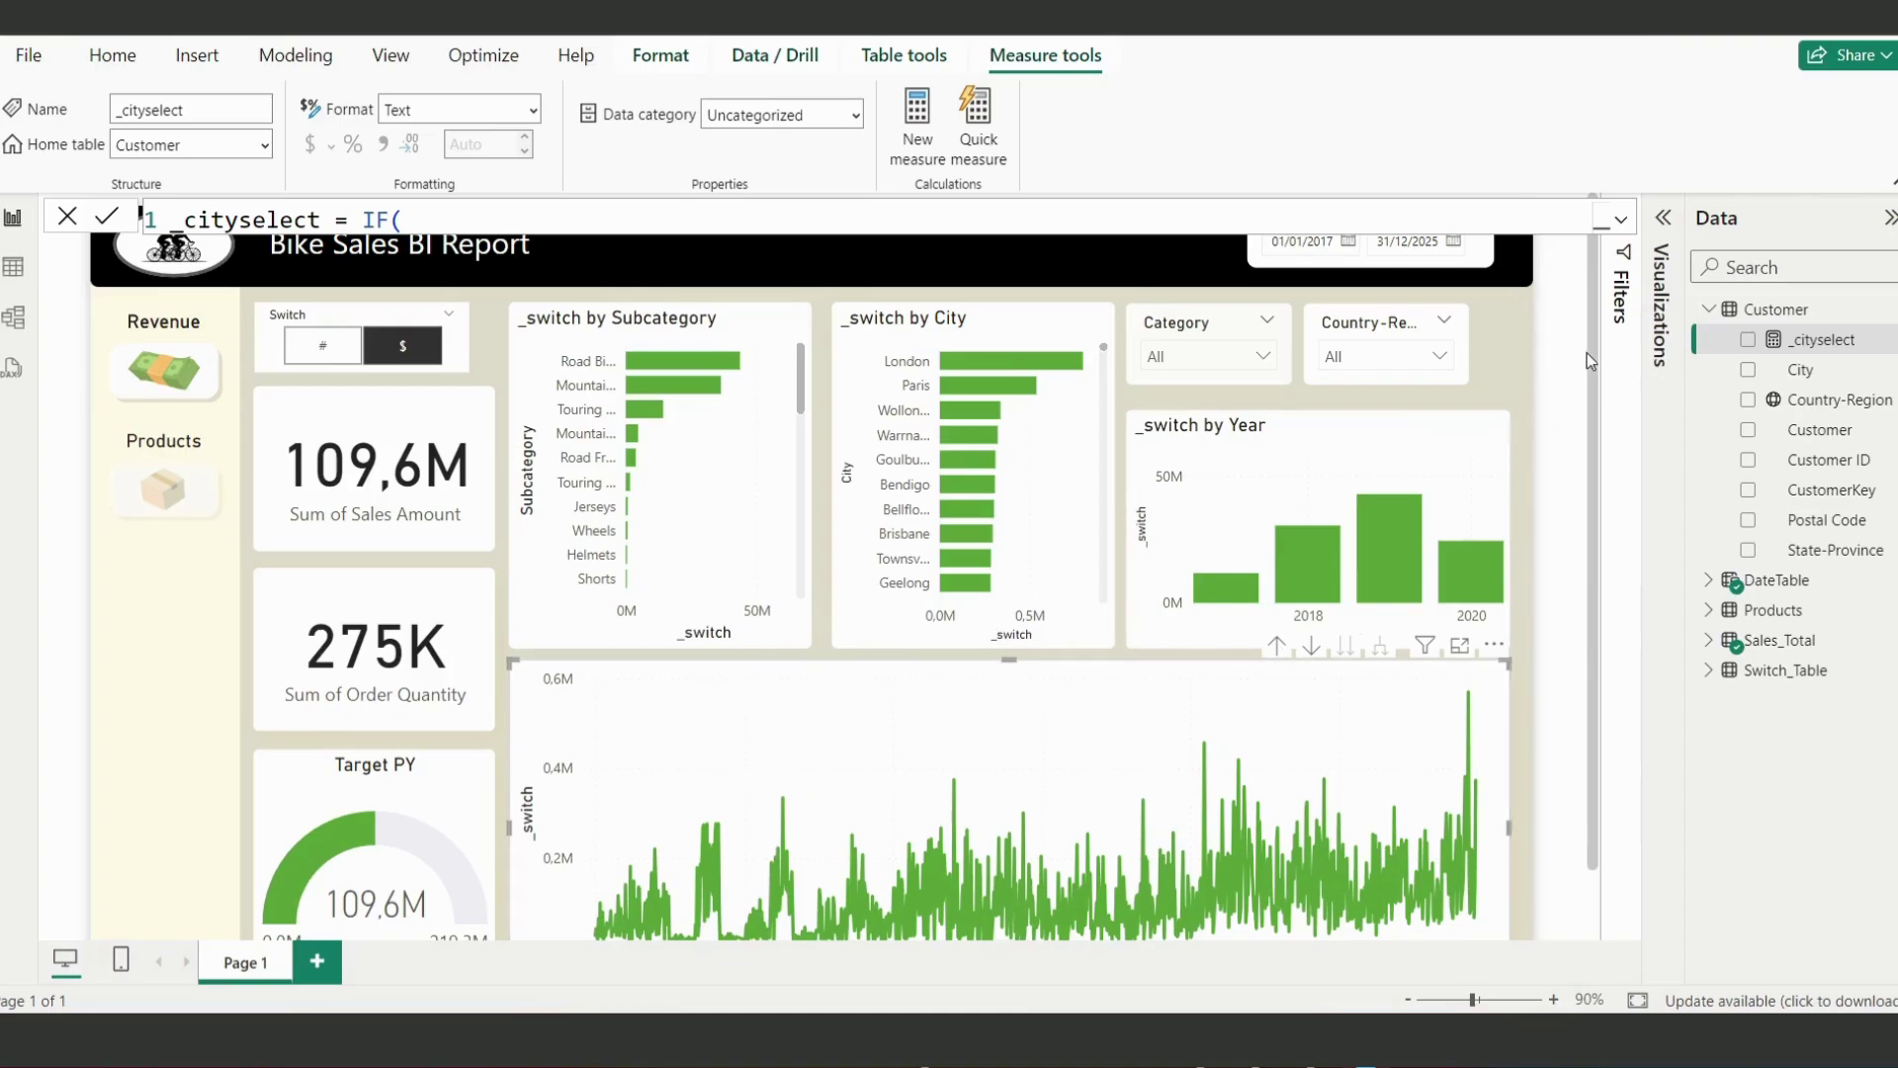
Step: Base the line chart's title text on the _cityselect measure from the Customer table, with Field value as the format style
click(1663, 219)
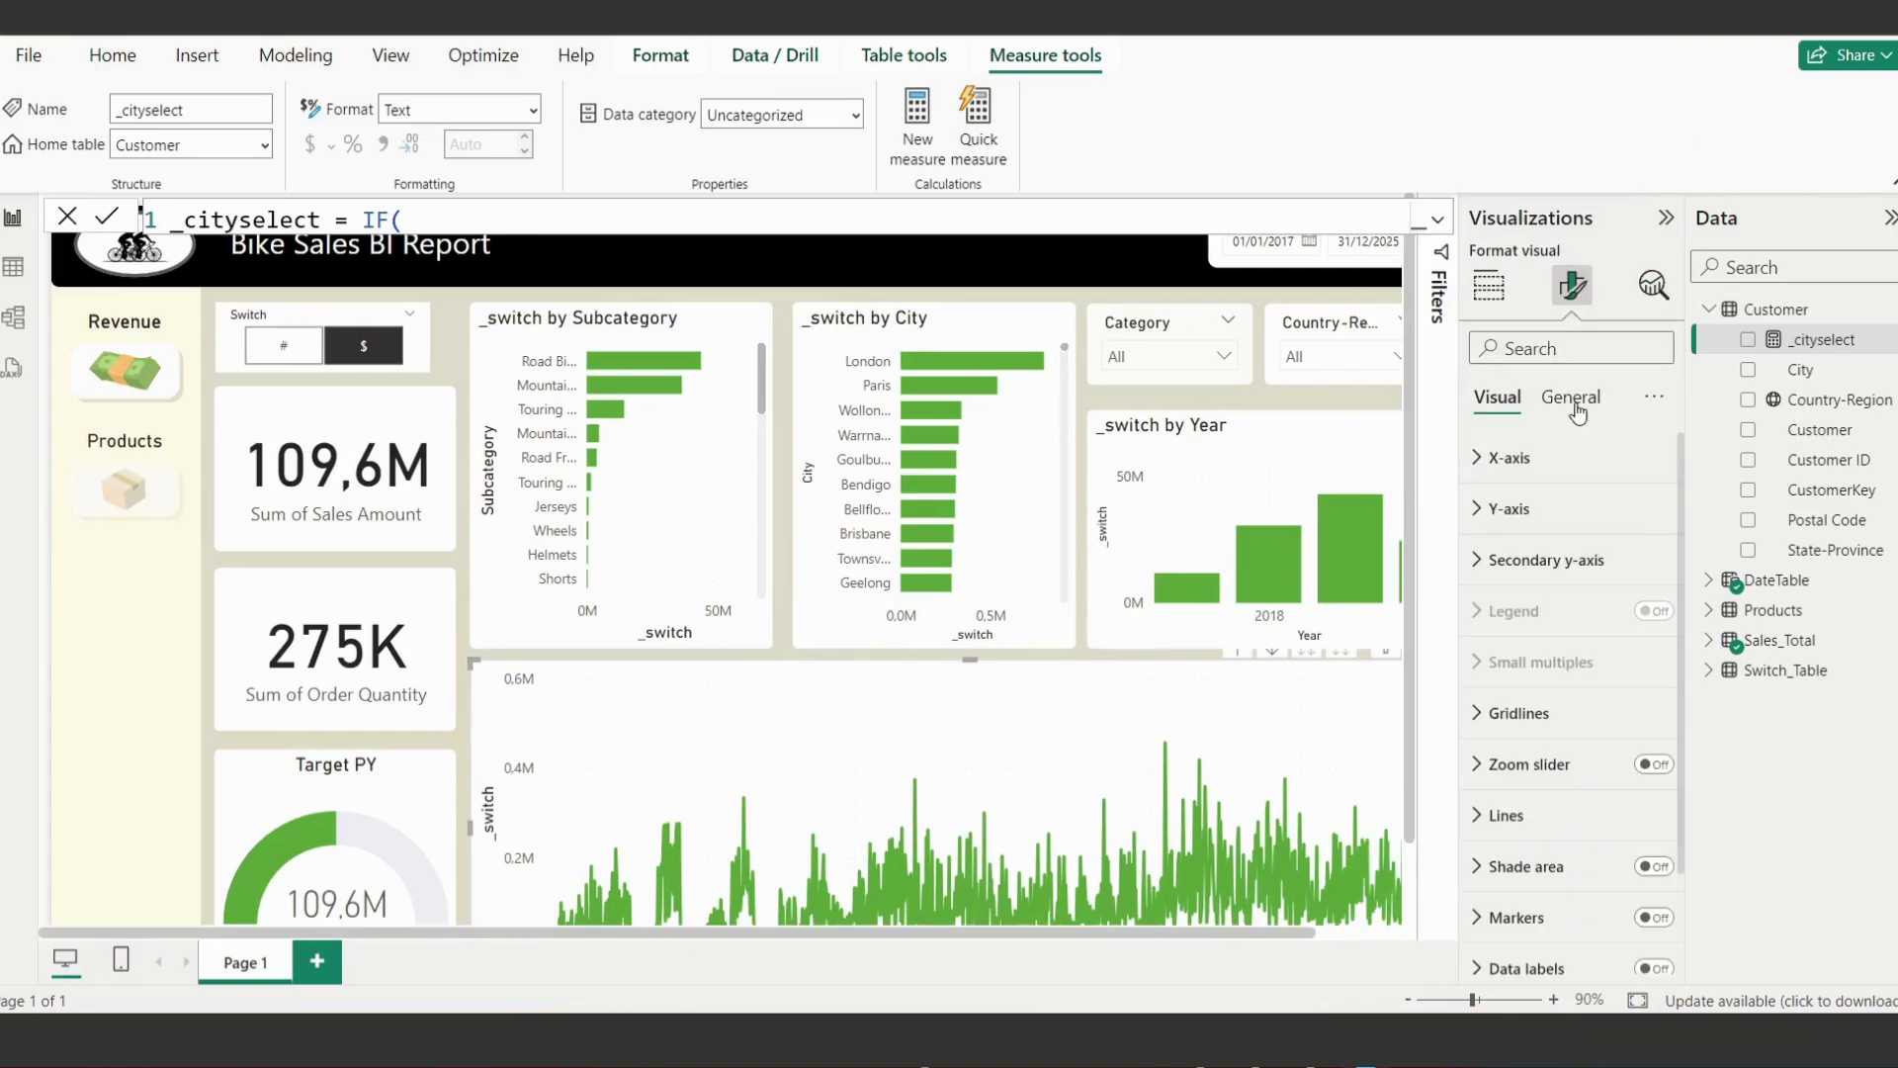
click(1568, 395)
click(1478, 521)
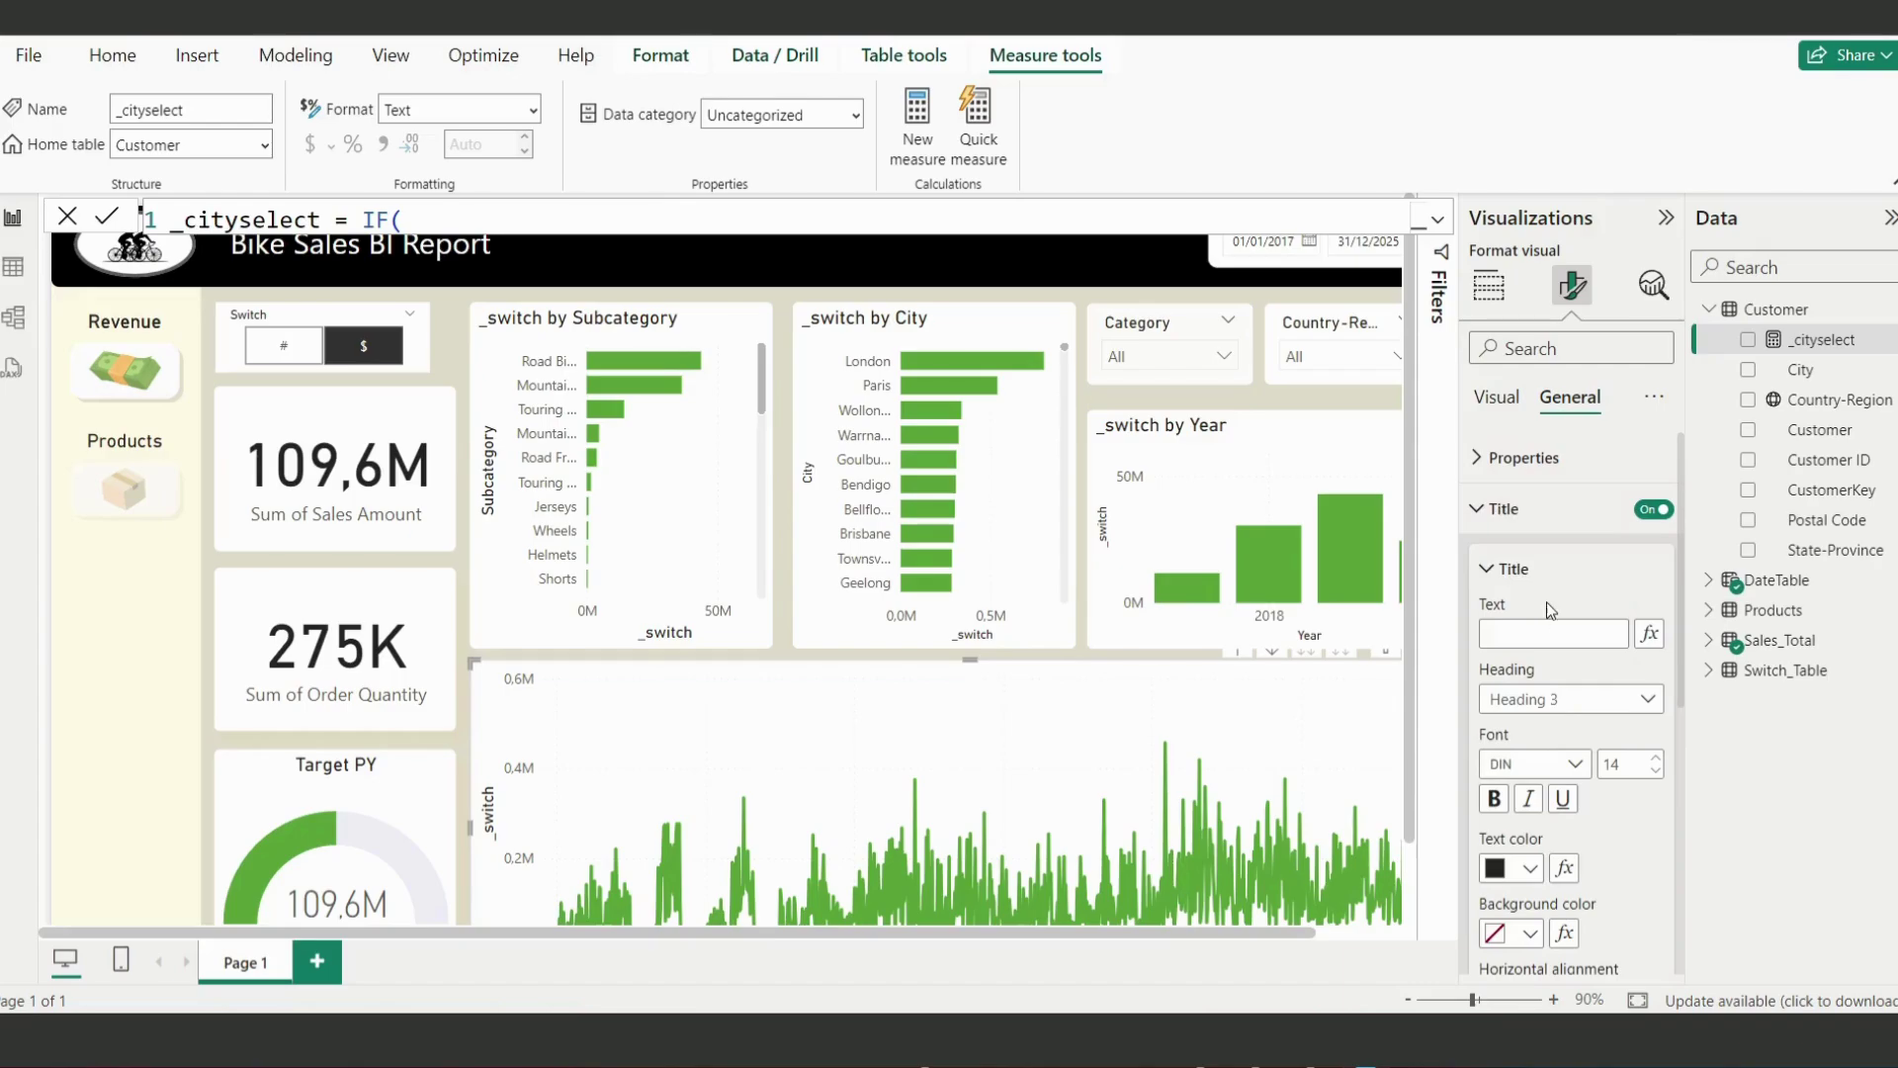
click(1648, 634)
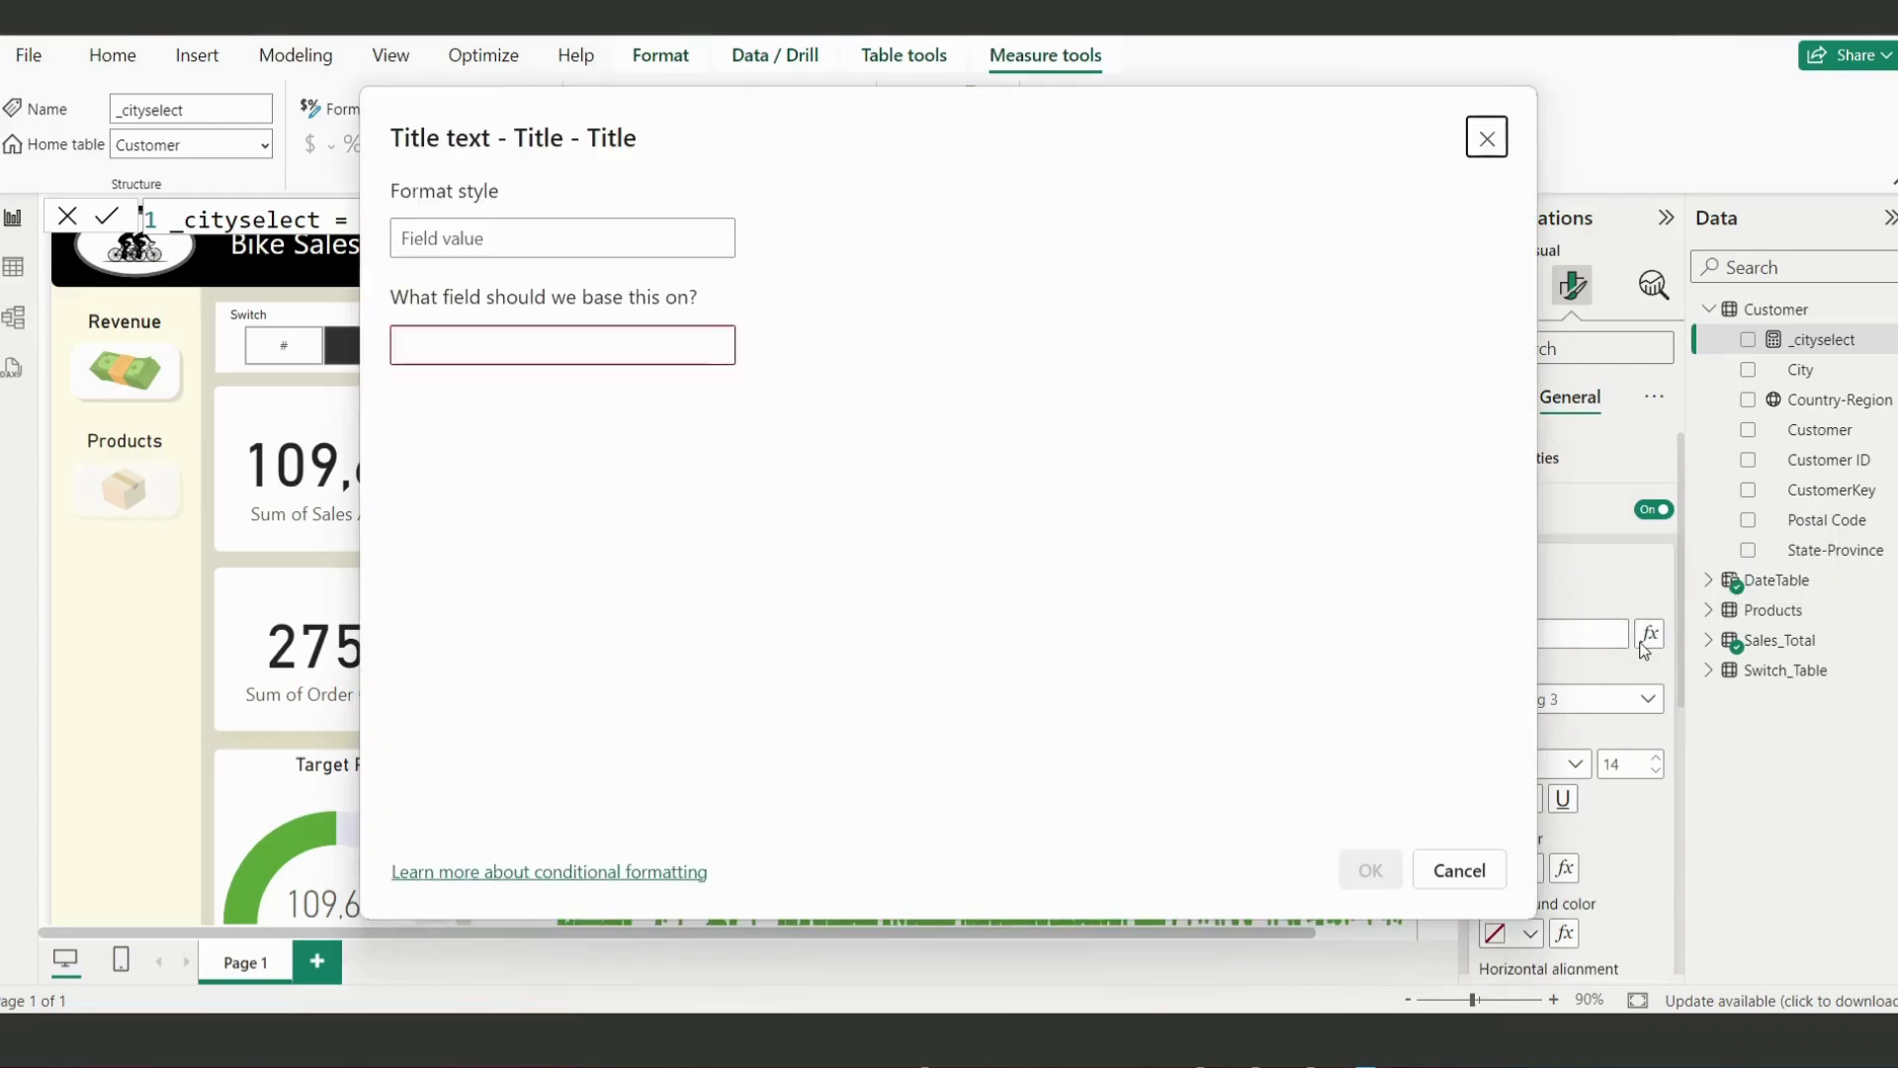
click(559, 238)
click(560, 237)
click(689, 362)
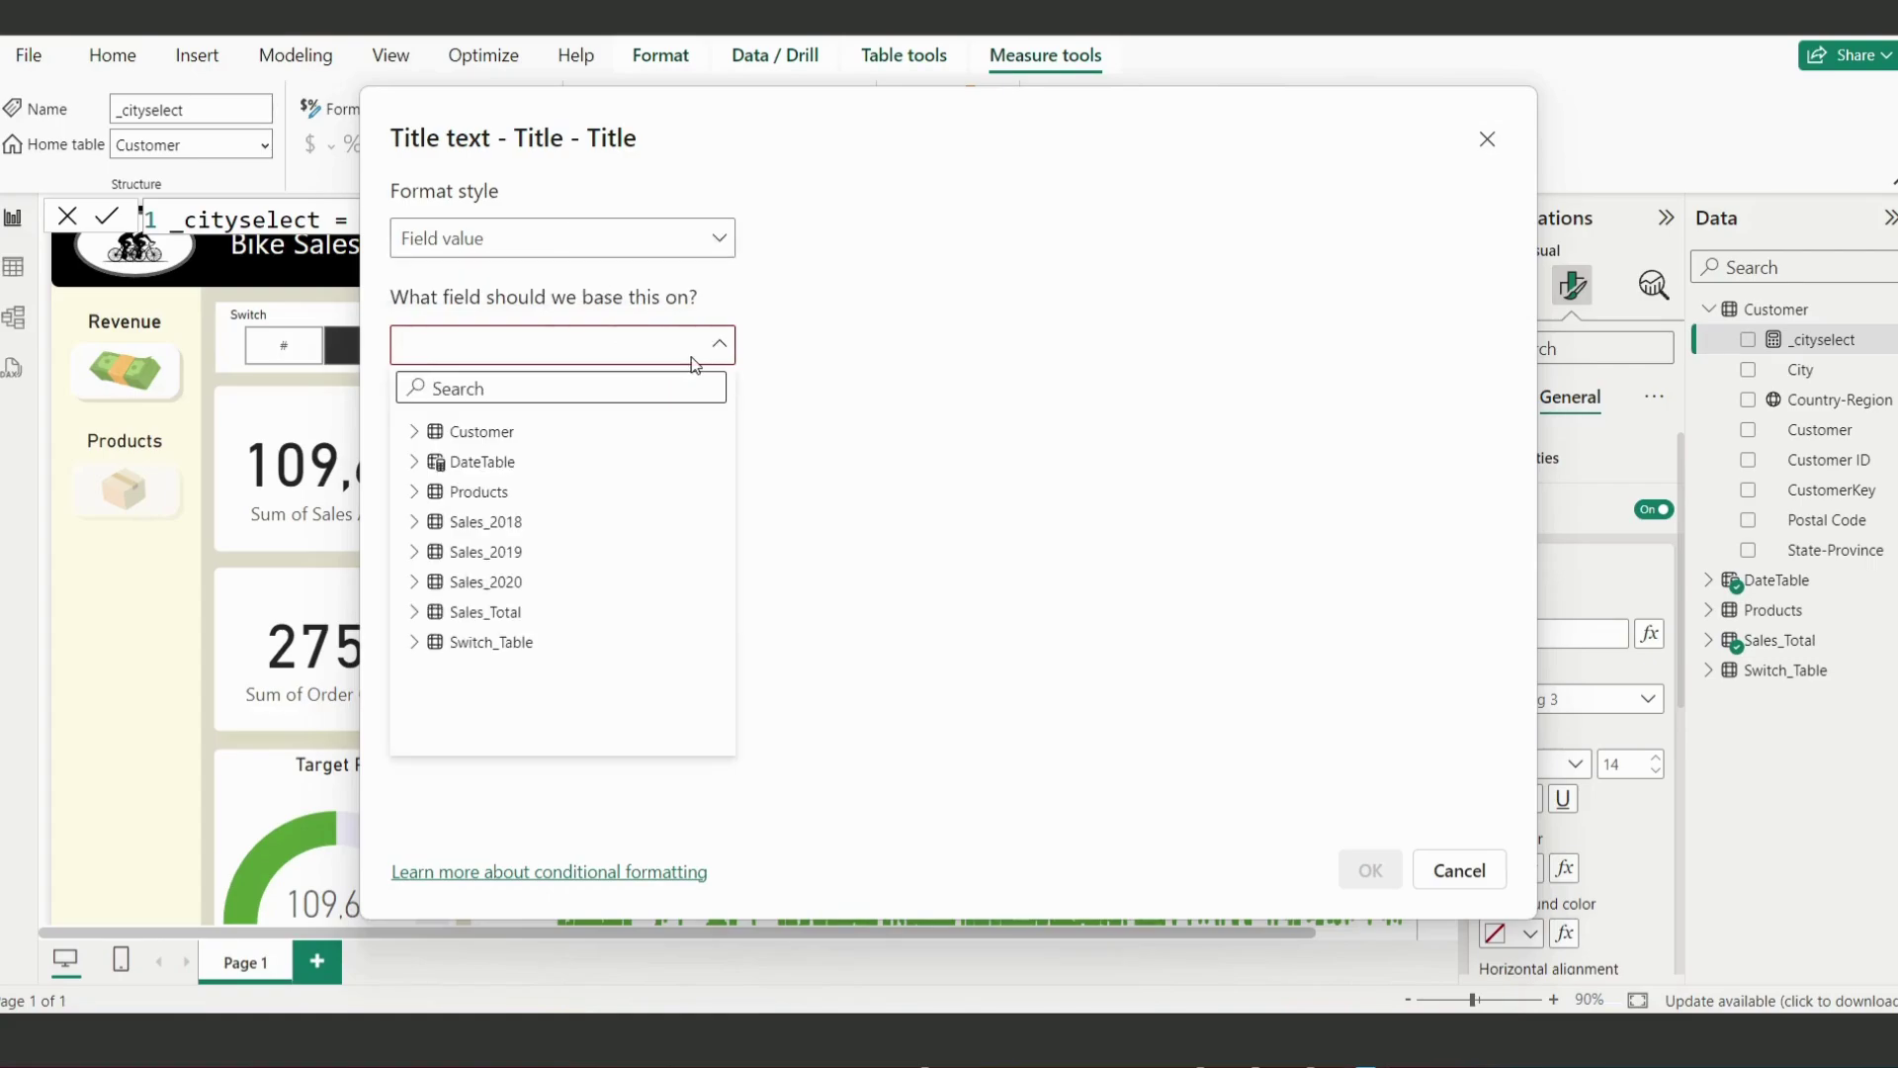
click(414, 433)
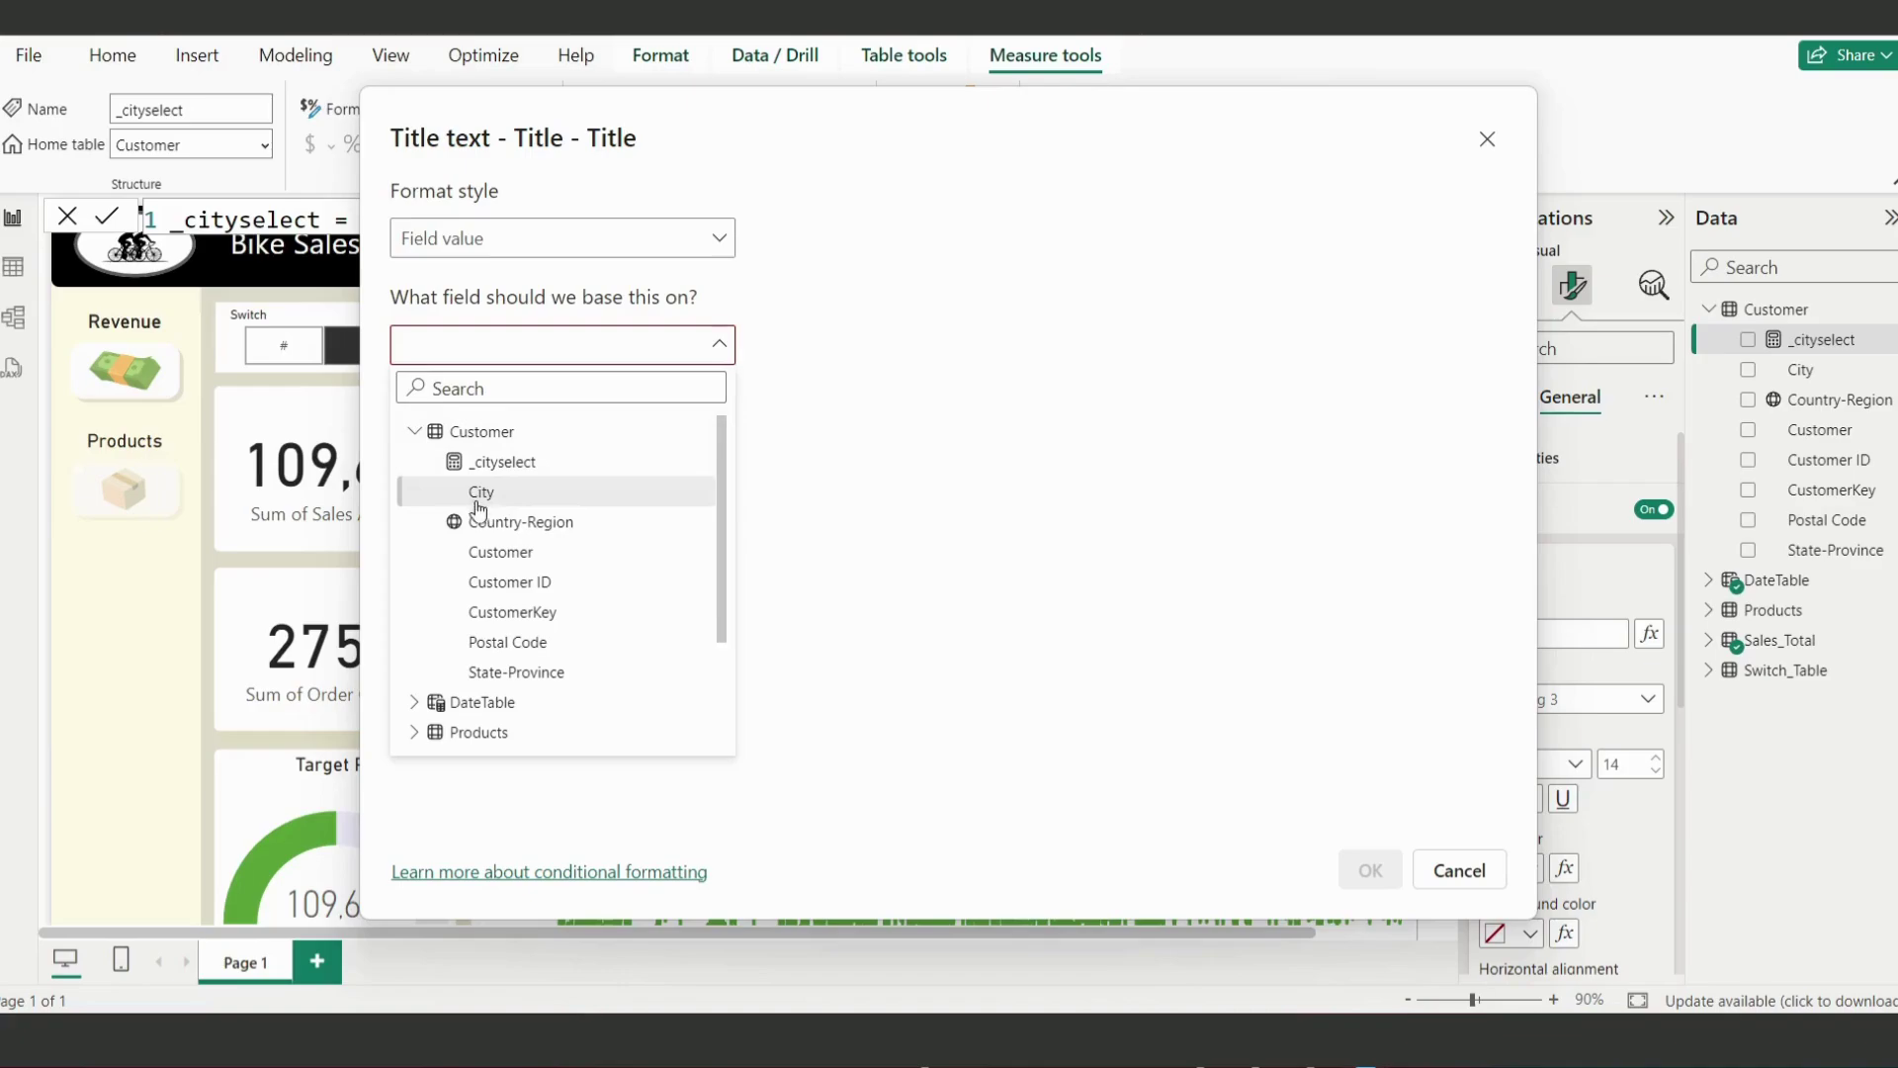
click(491, 460)
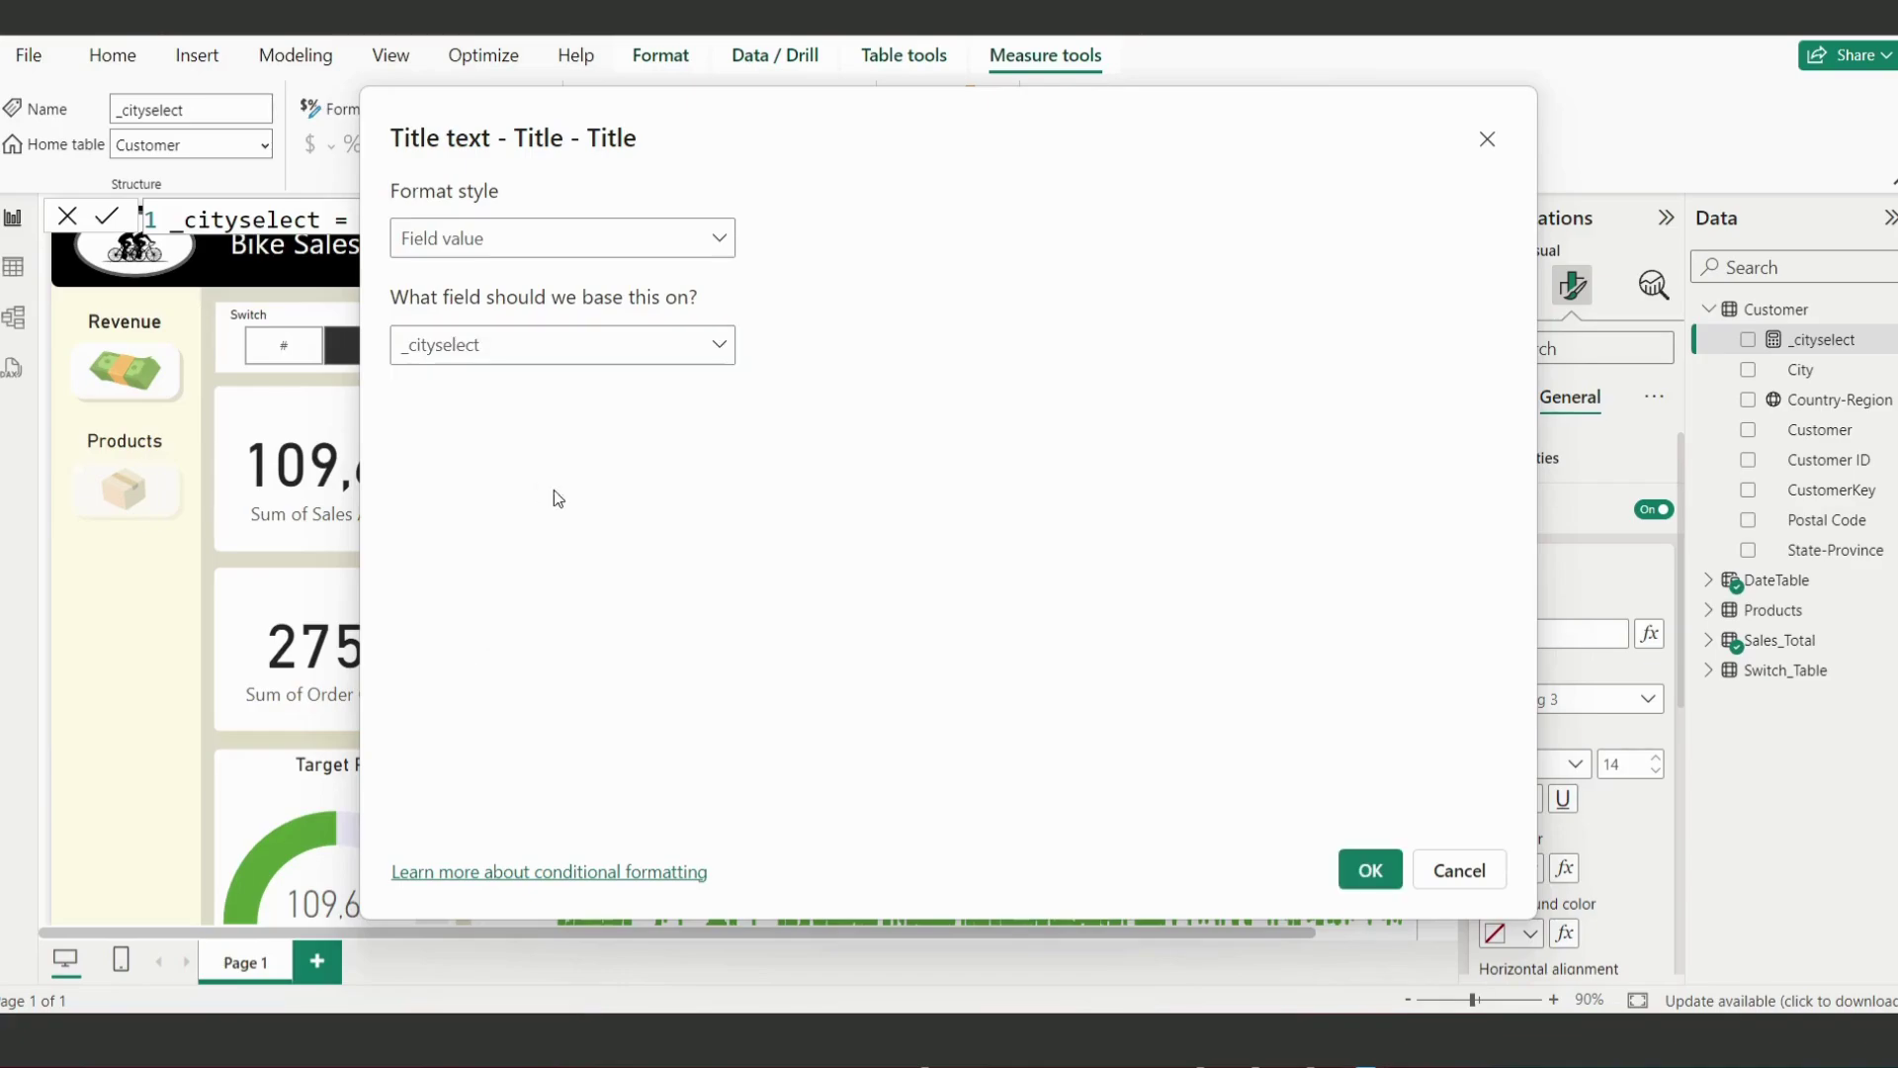
click(1372, 868)
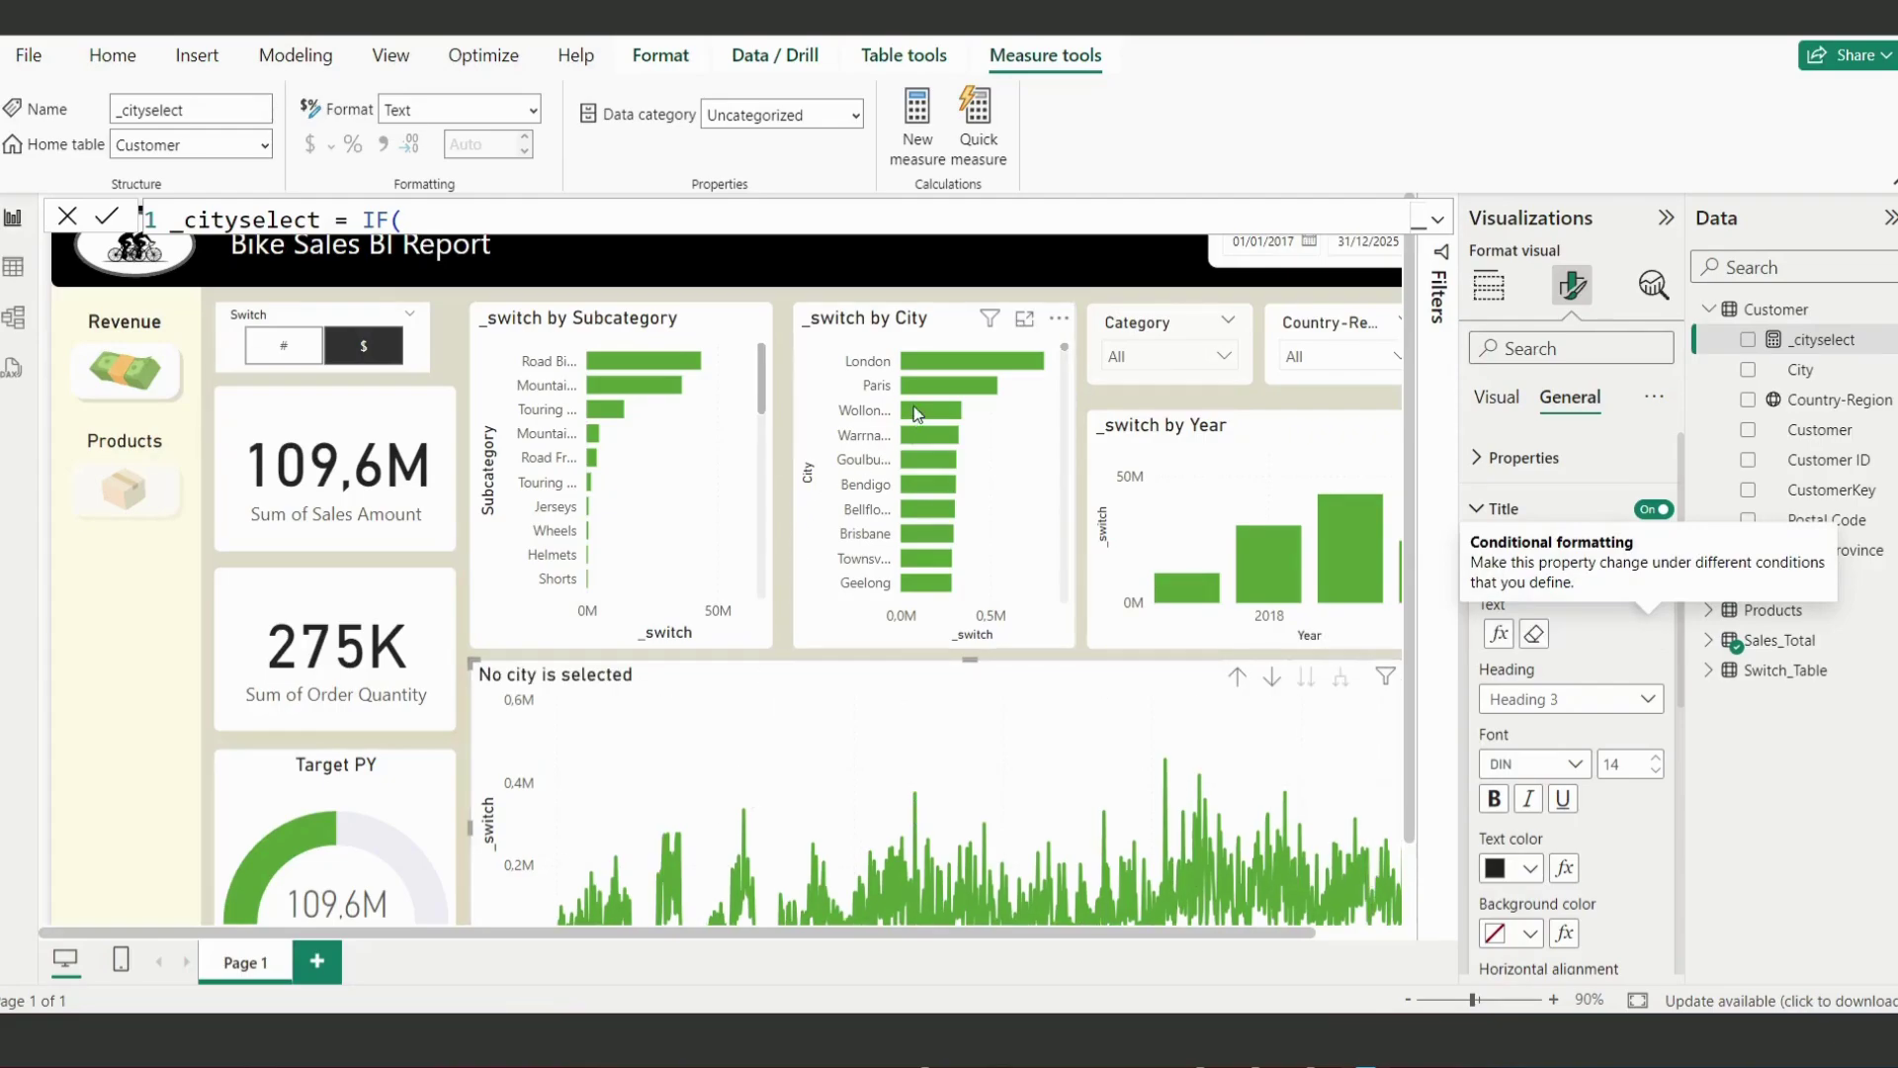
Step: Select London in the _switch by City chart and examine the line chart's title
click(932, 359)
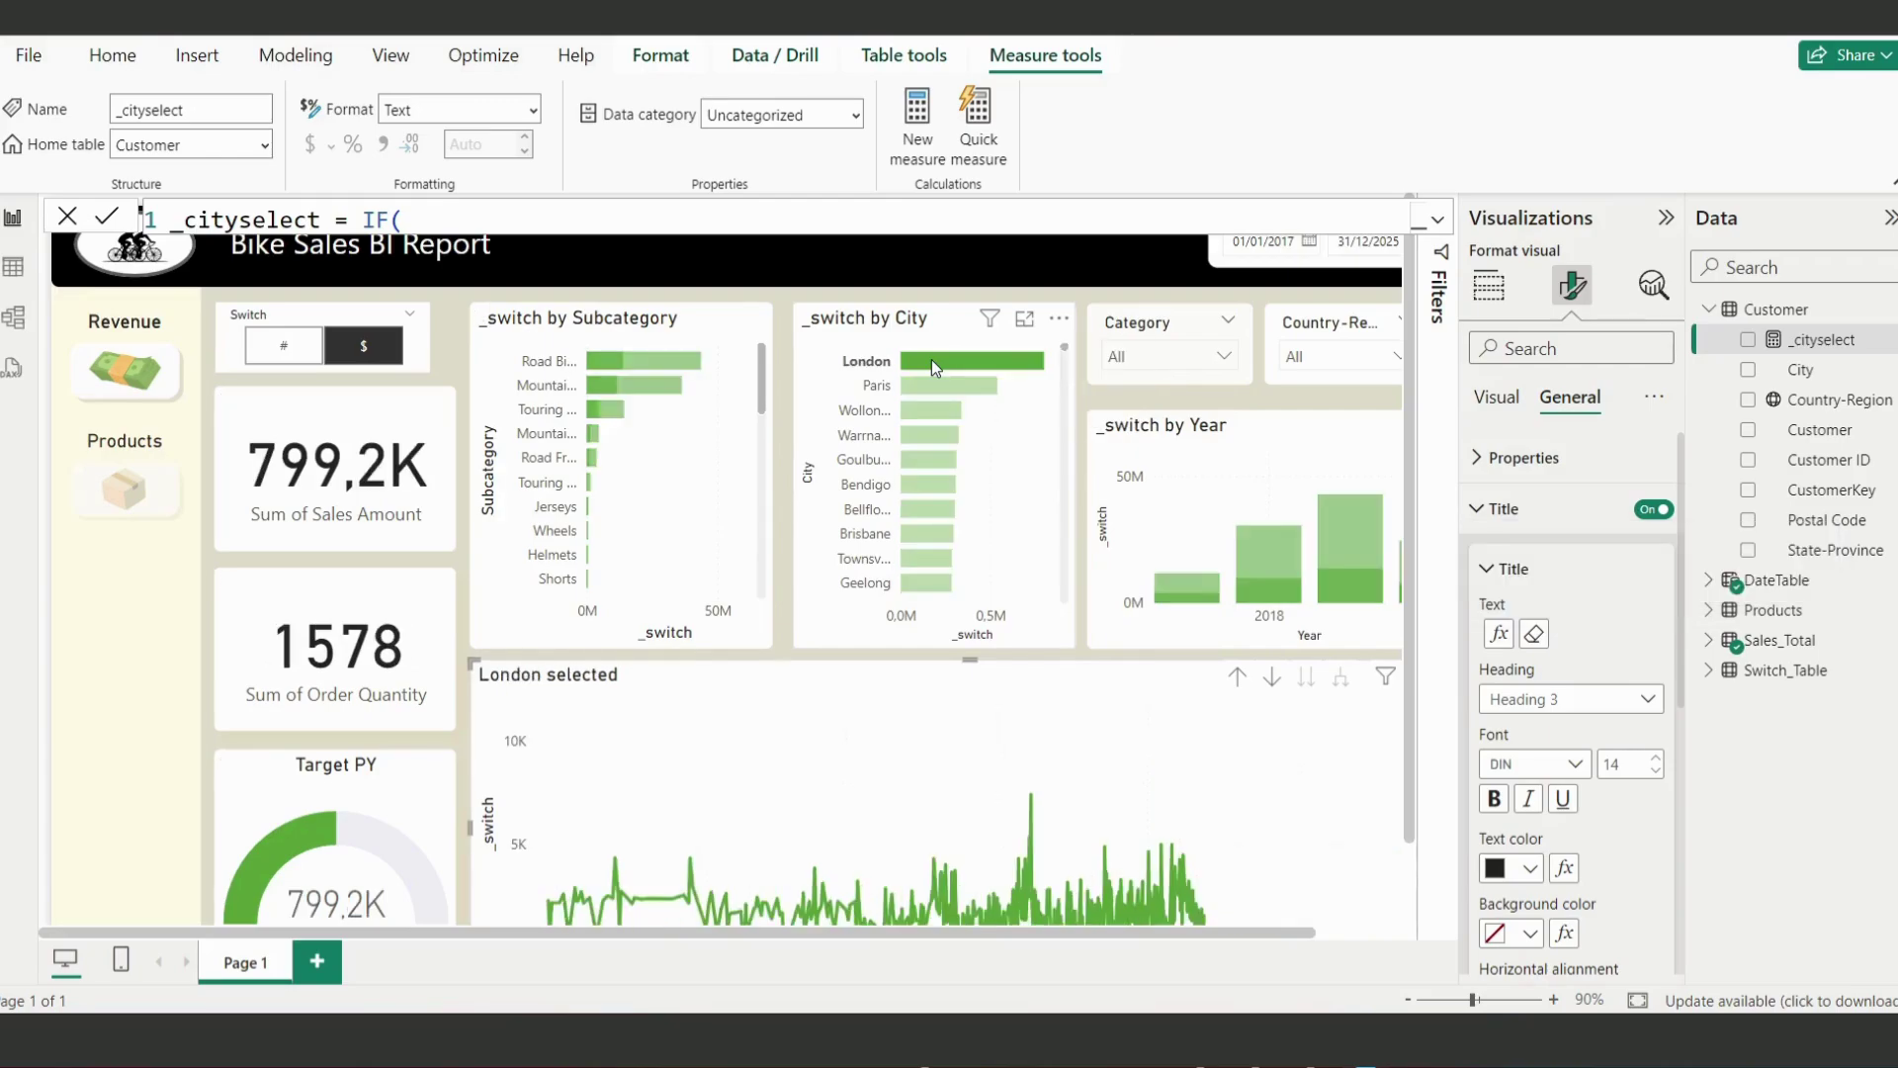
scroll(855, 551, down, 2)
scroll(708, 864, down, 3)
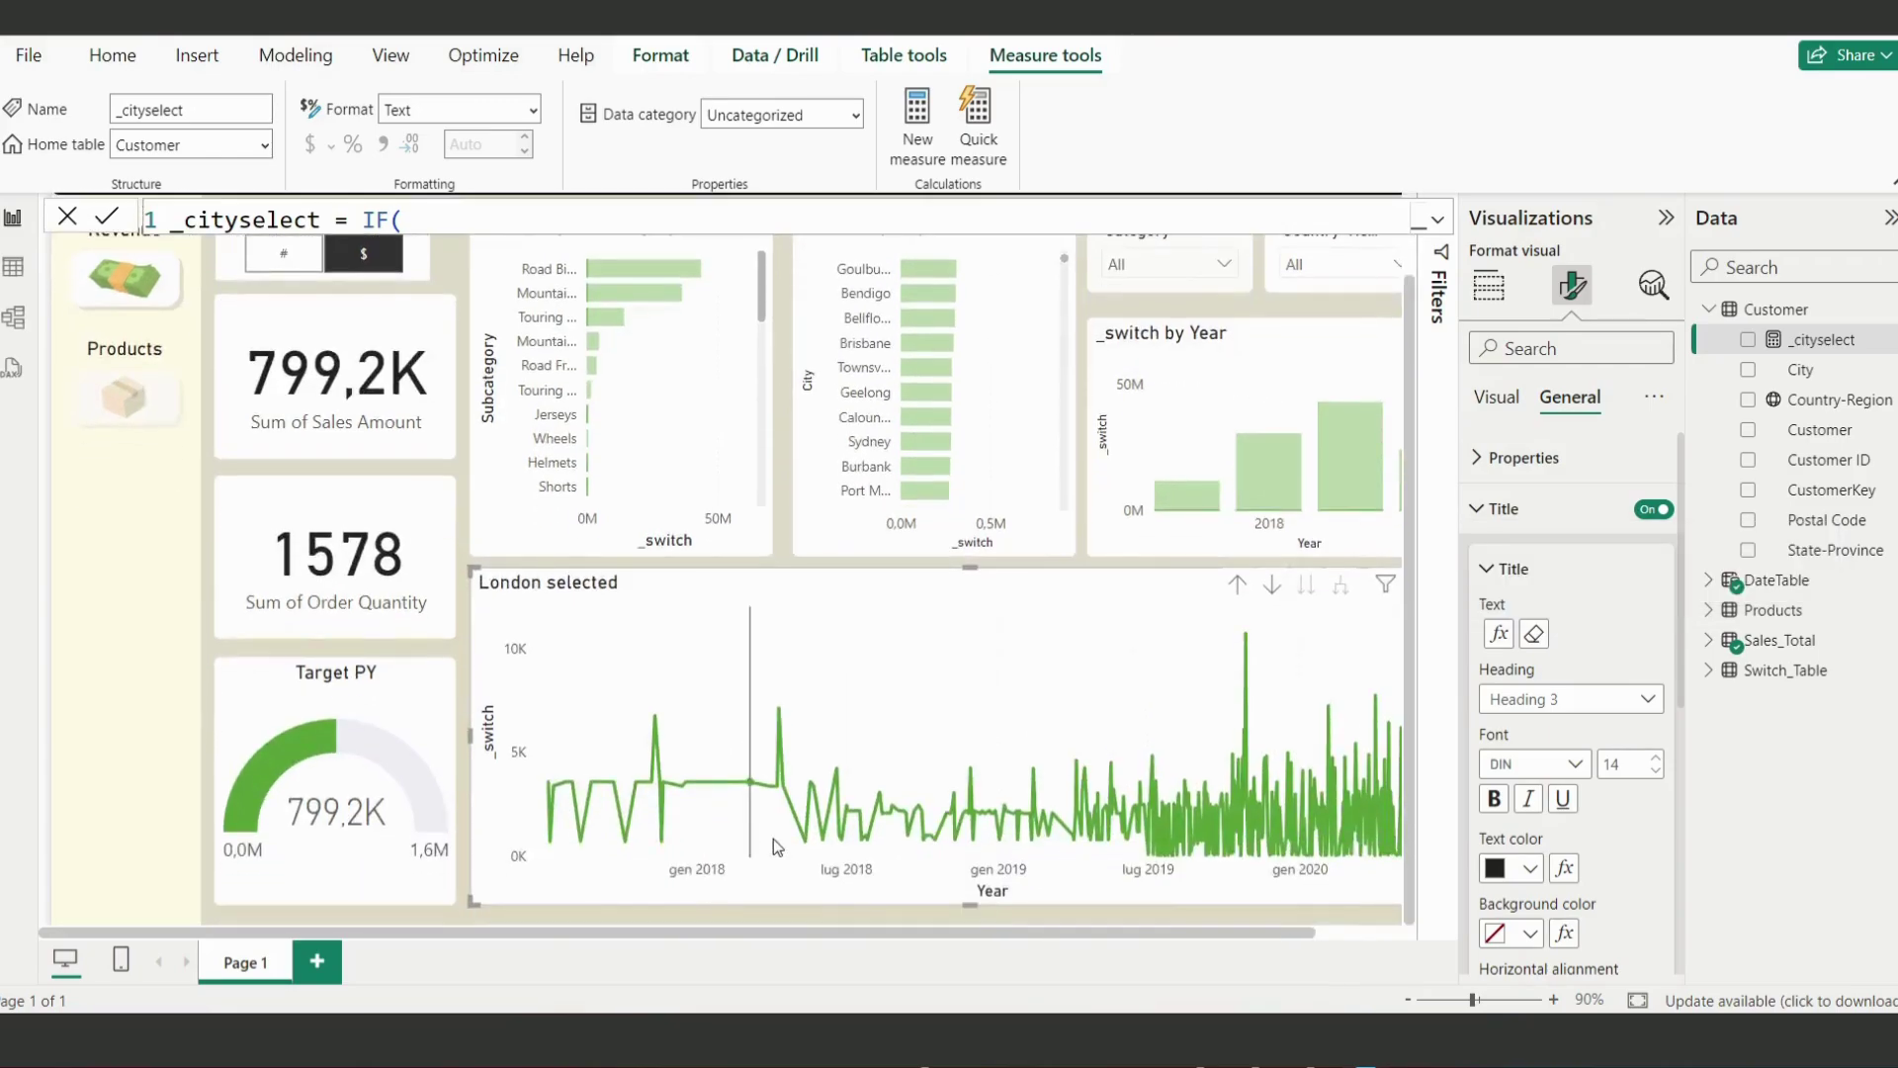
scroll(774, 838, up, 3)
Step: Select Bellflower in the _switch by City chart to check the line chart's title, and collapse the Visualizations and Data panes
mouse_move(923, 413)
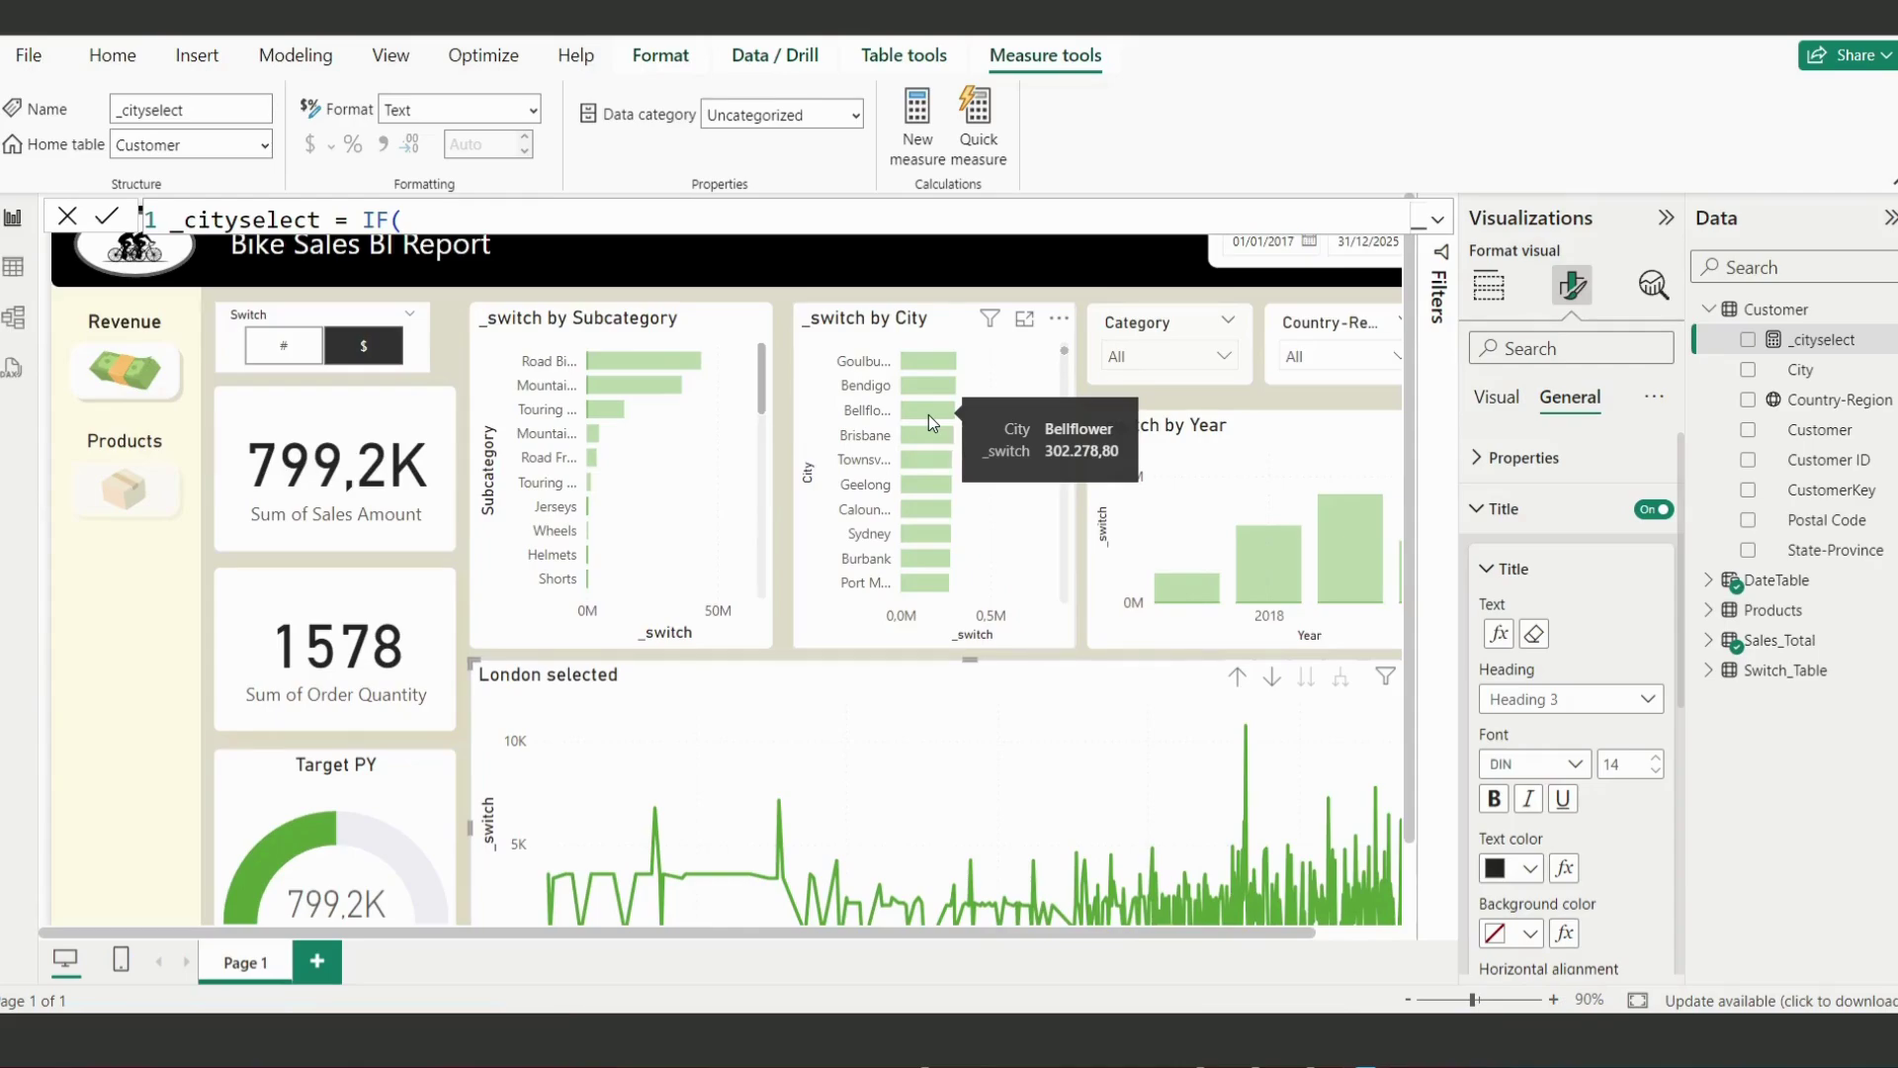
click(929, 416)
scroll(797, 741, down, 1)
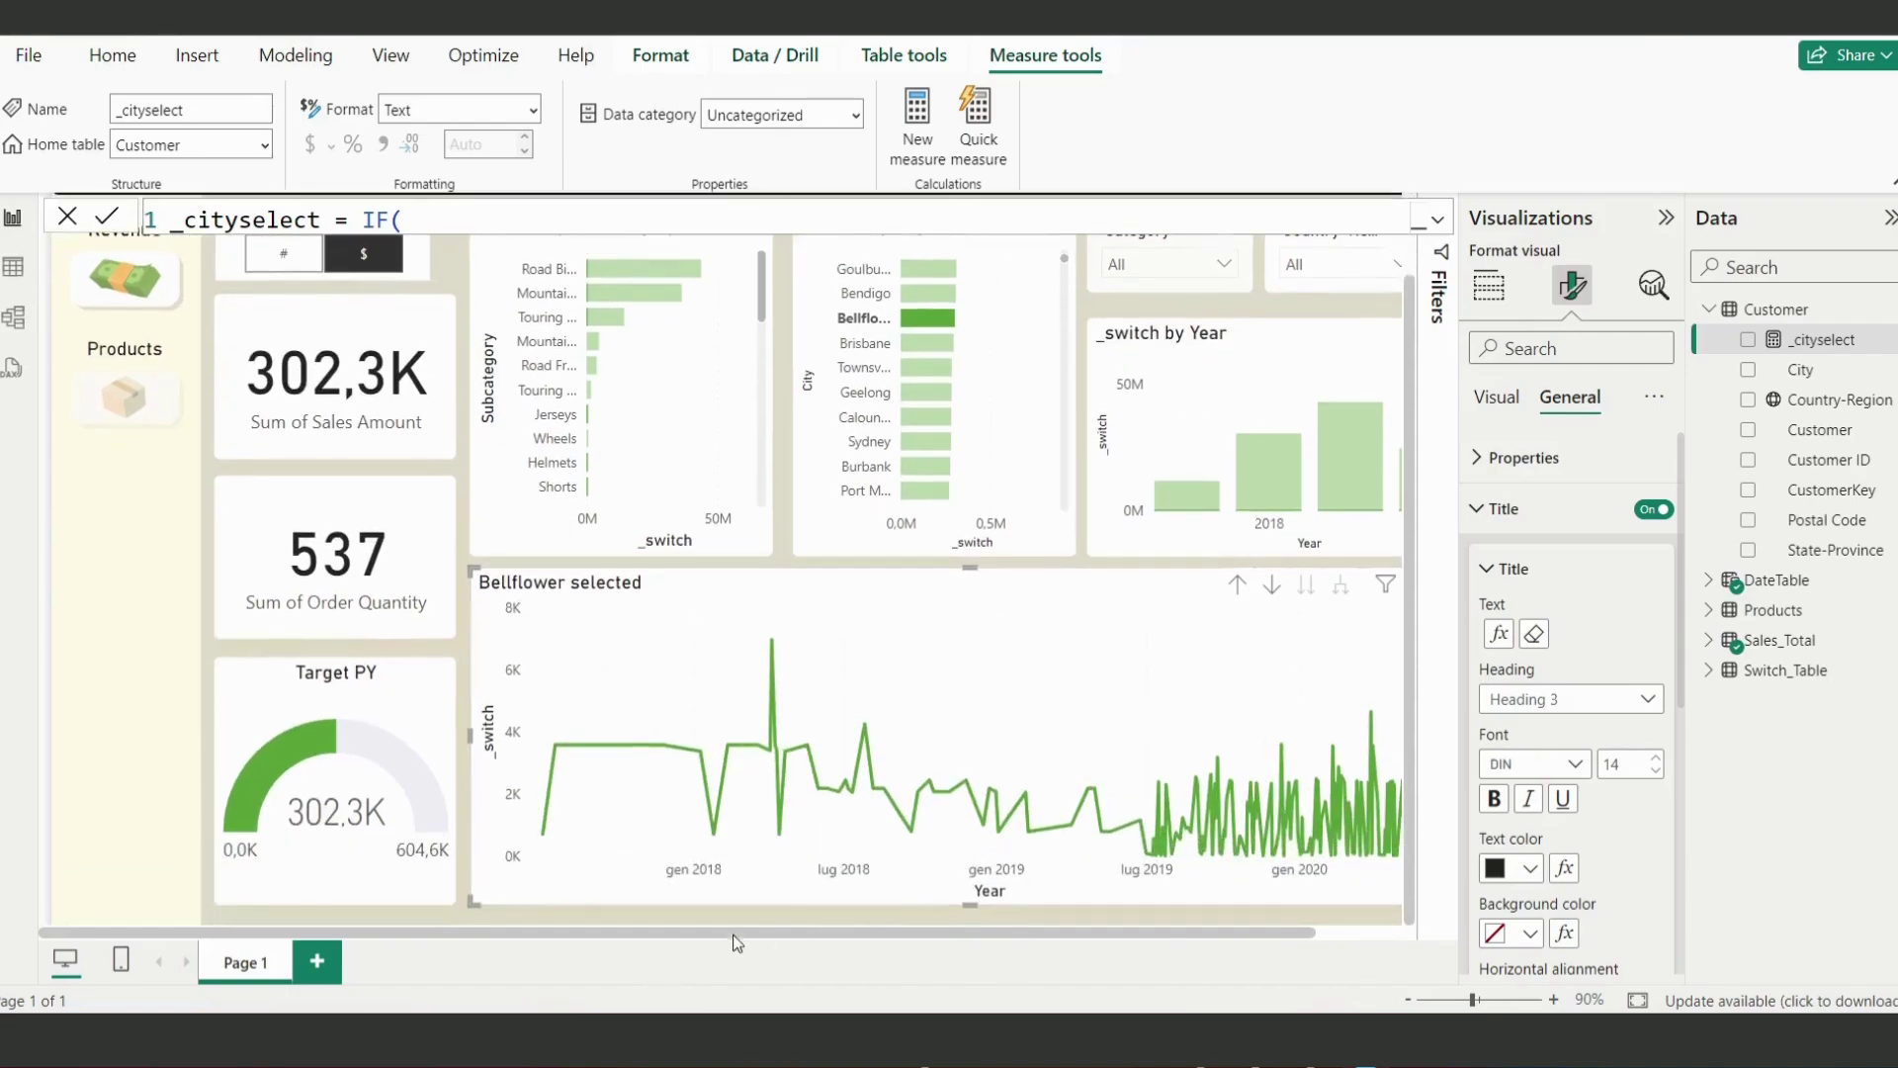
drag(1236, 932, 1291, 935)
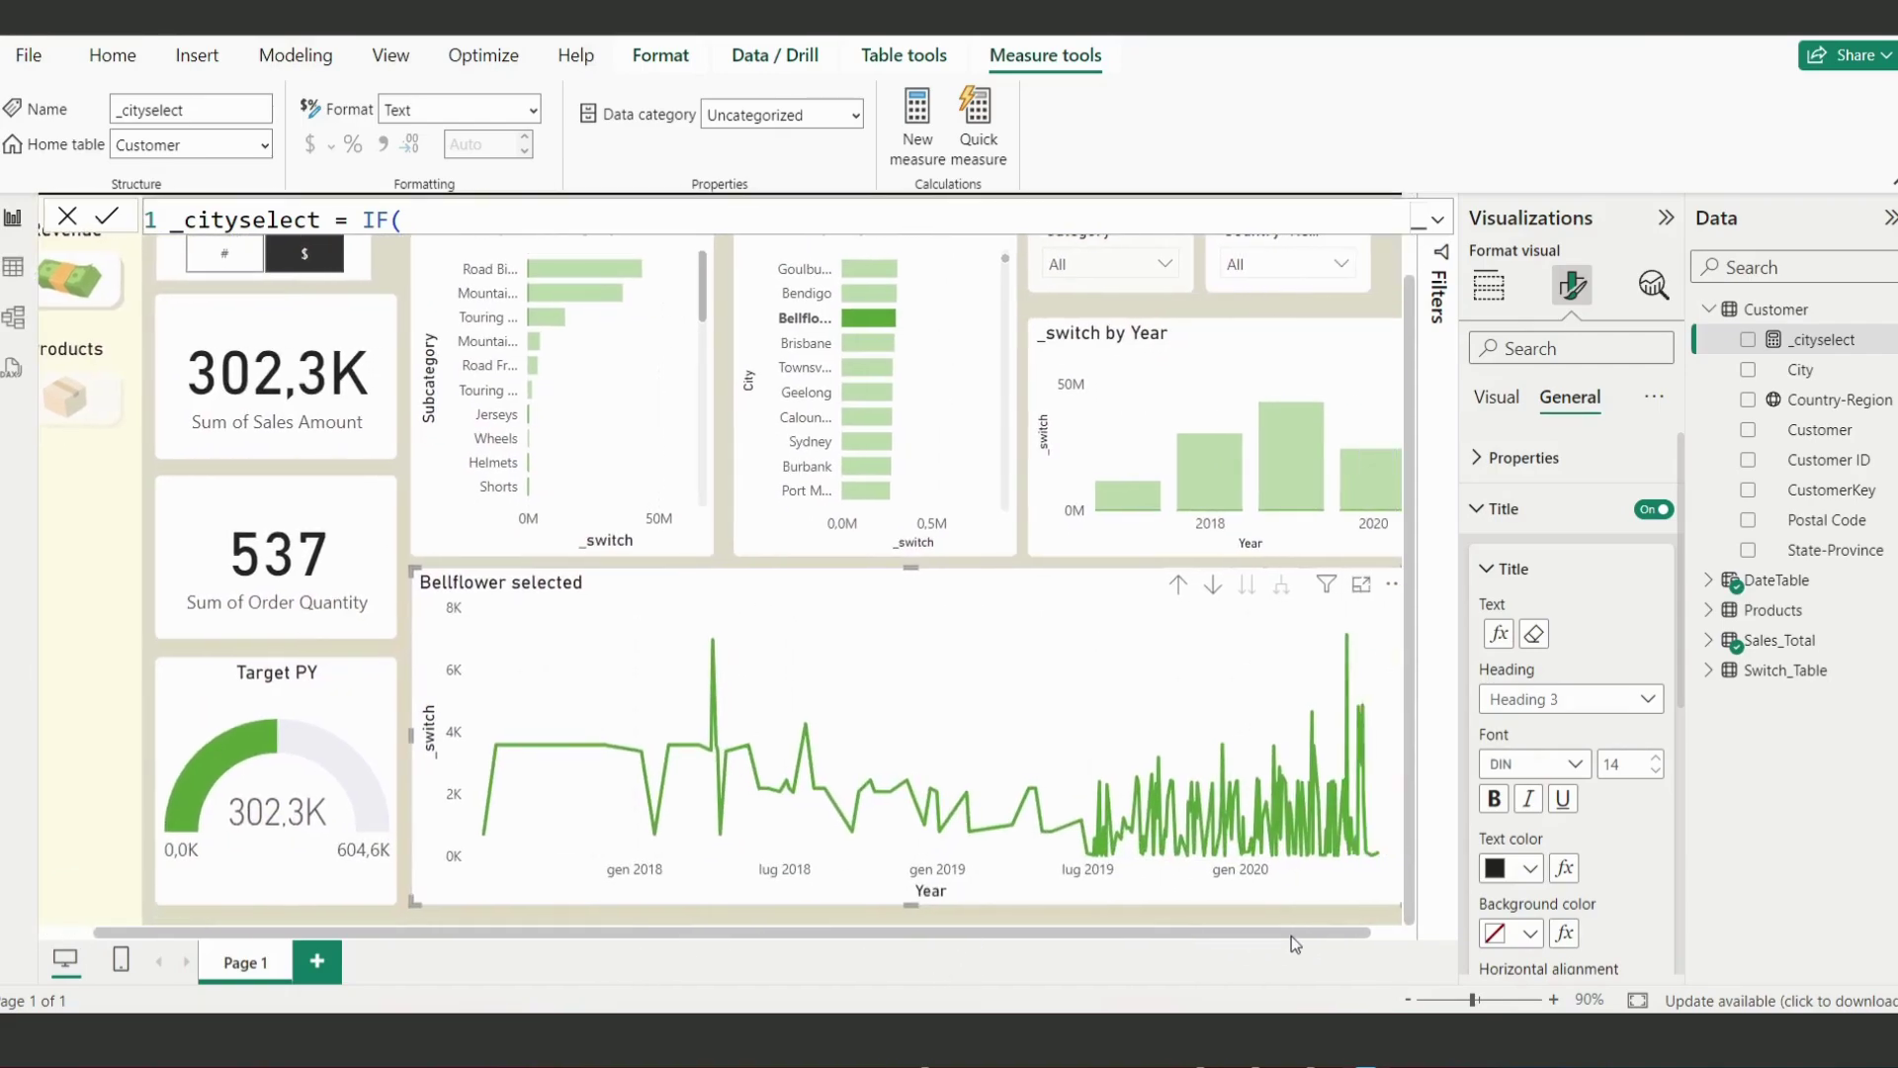
click(1666, 218)
click(1888, 220)
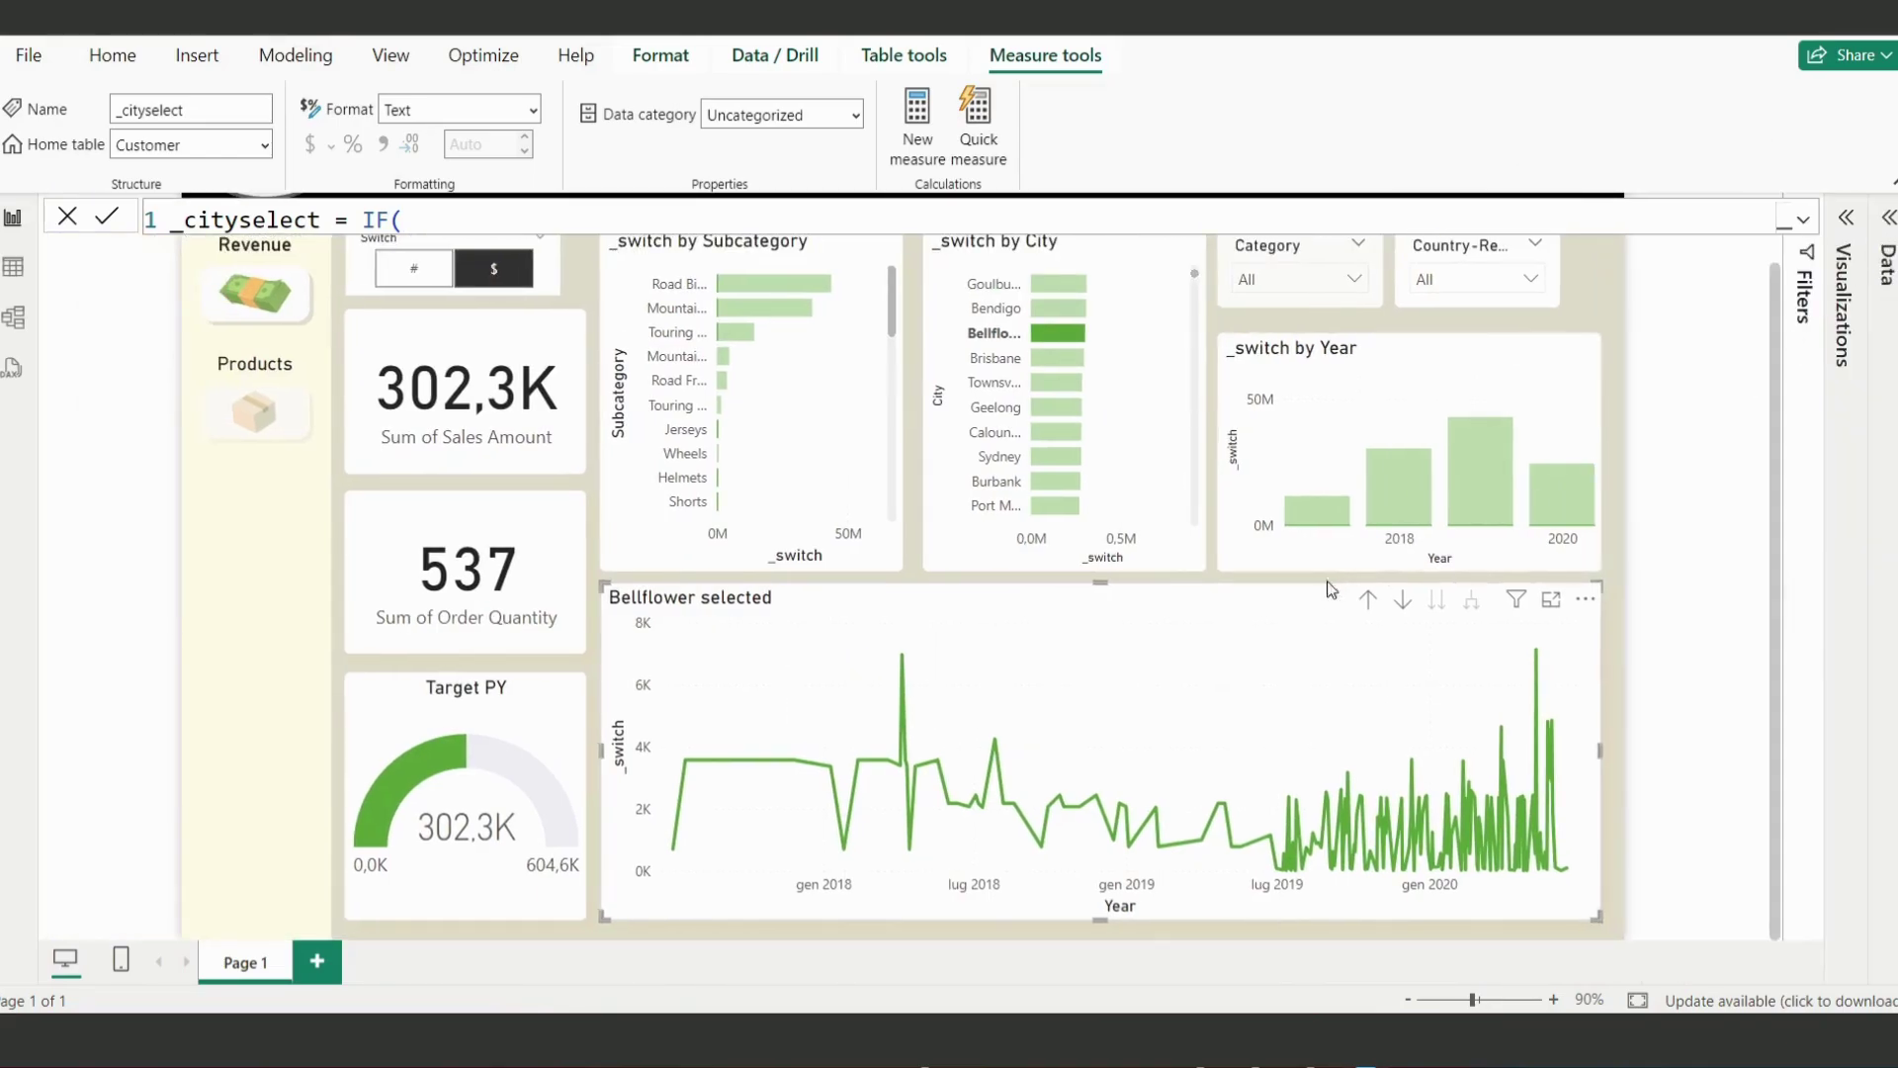
Step: Test the dynamic title by selecting Goulburn and London in the _switch by City chart, and clear the city selection
scroll(1281, 621, up, 1)
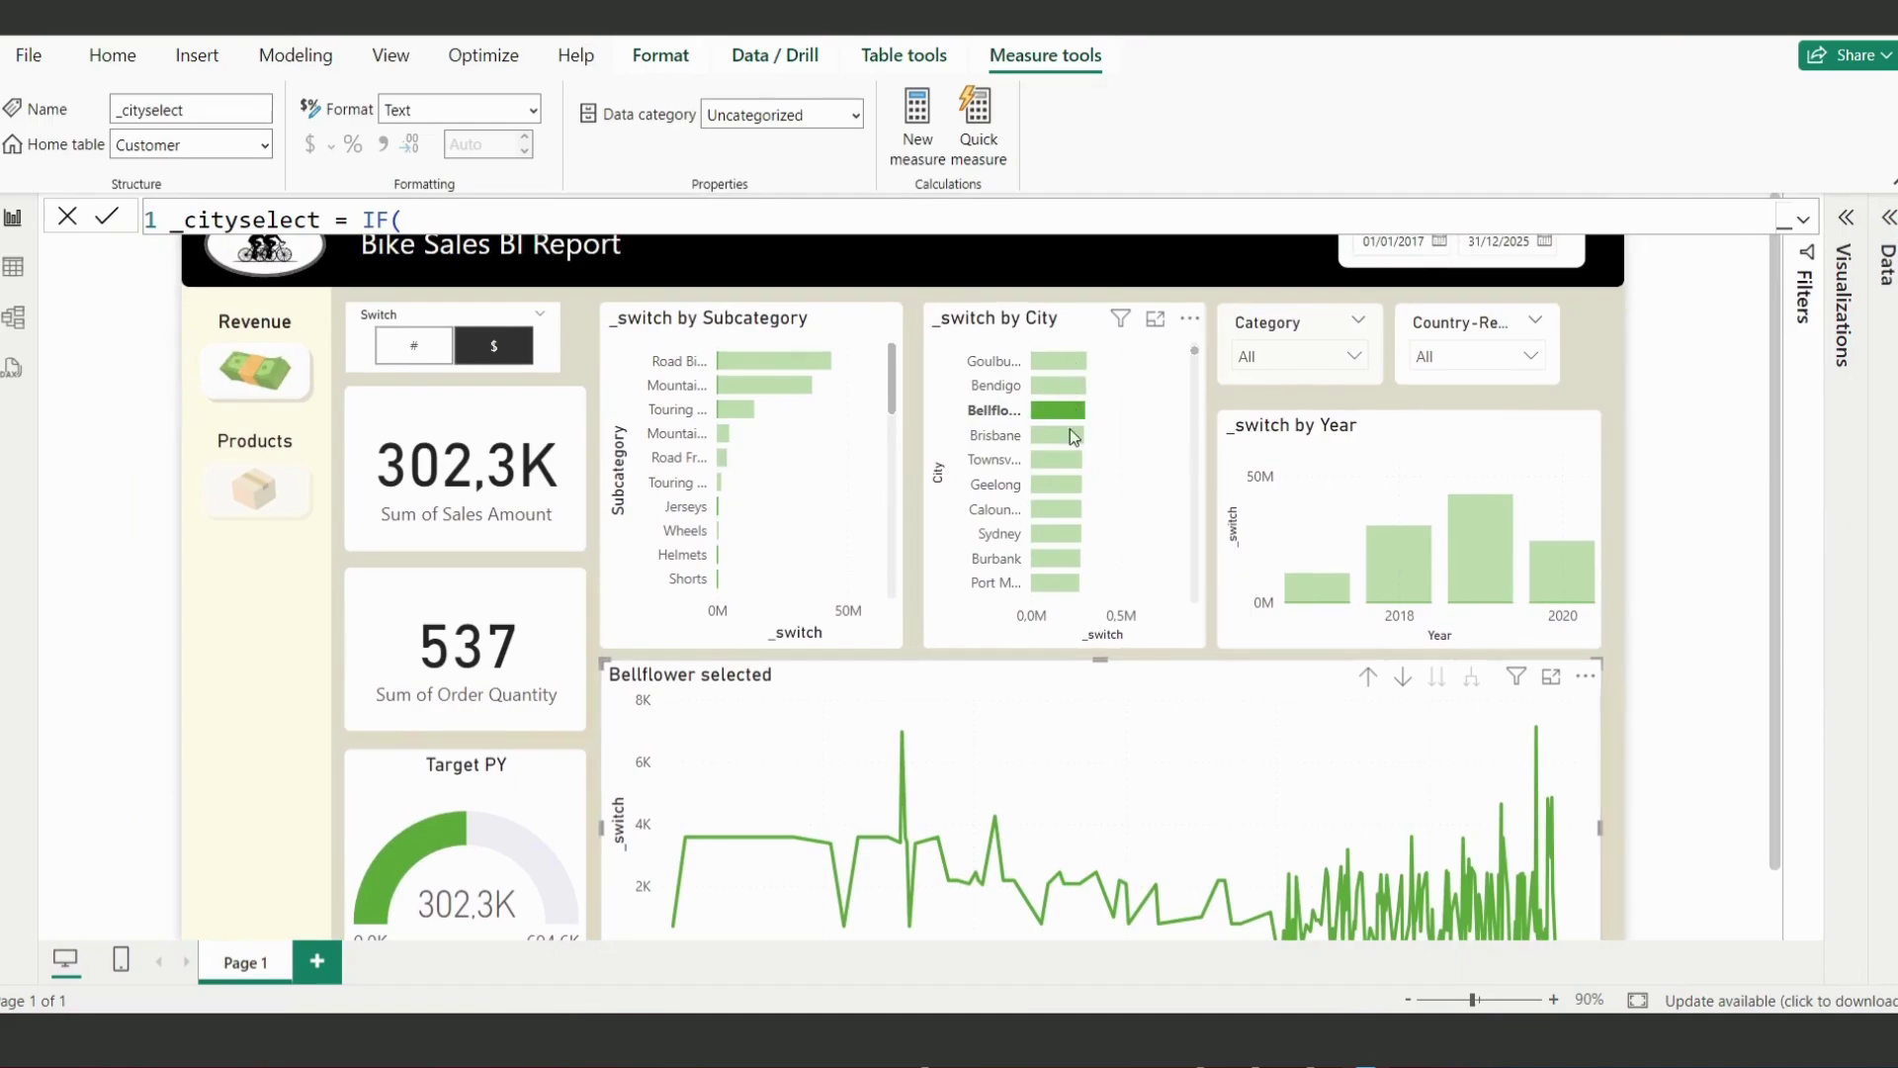
click(1073, 364)
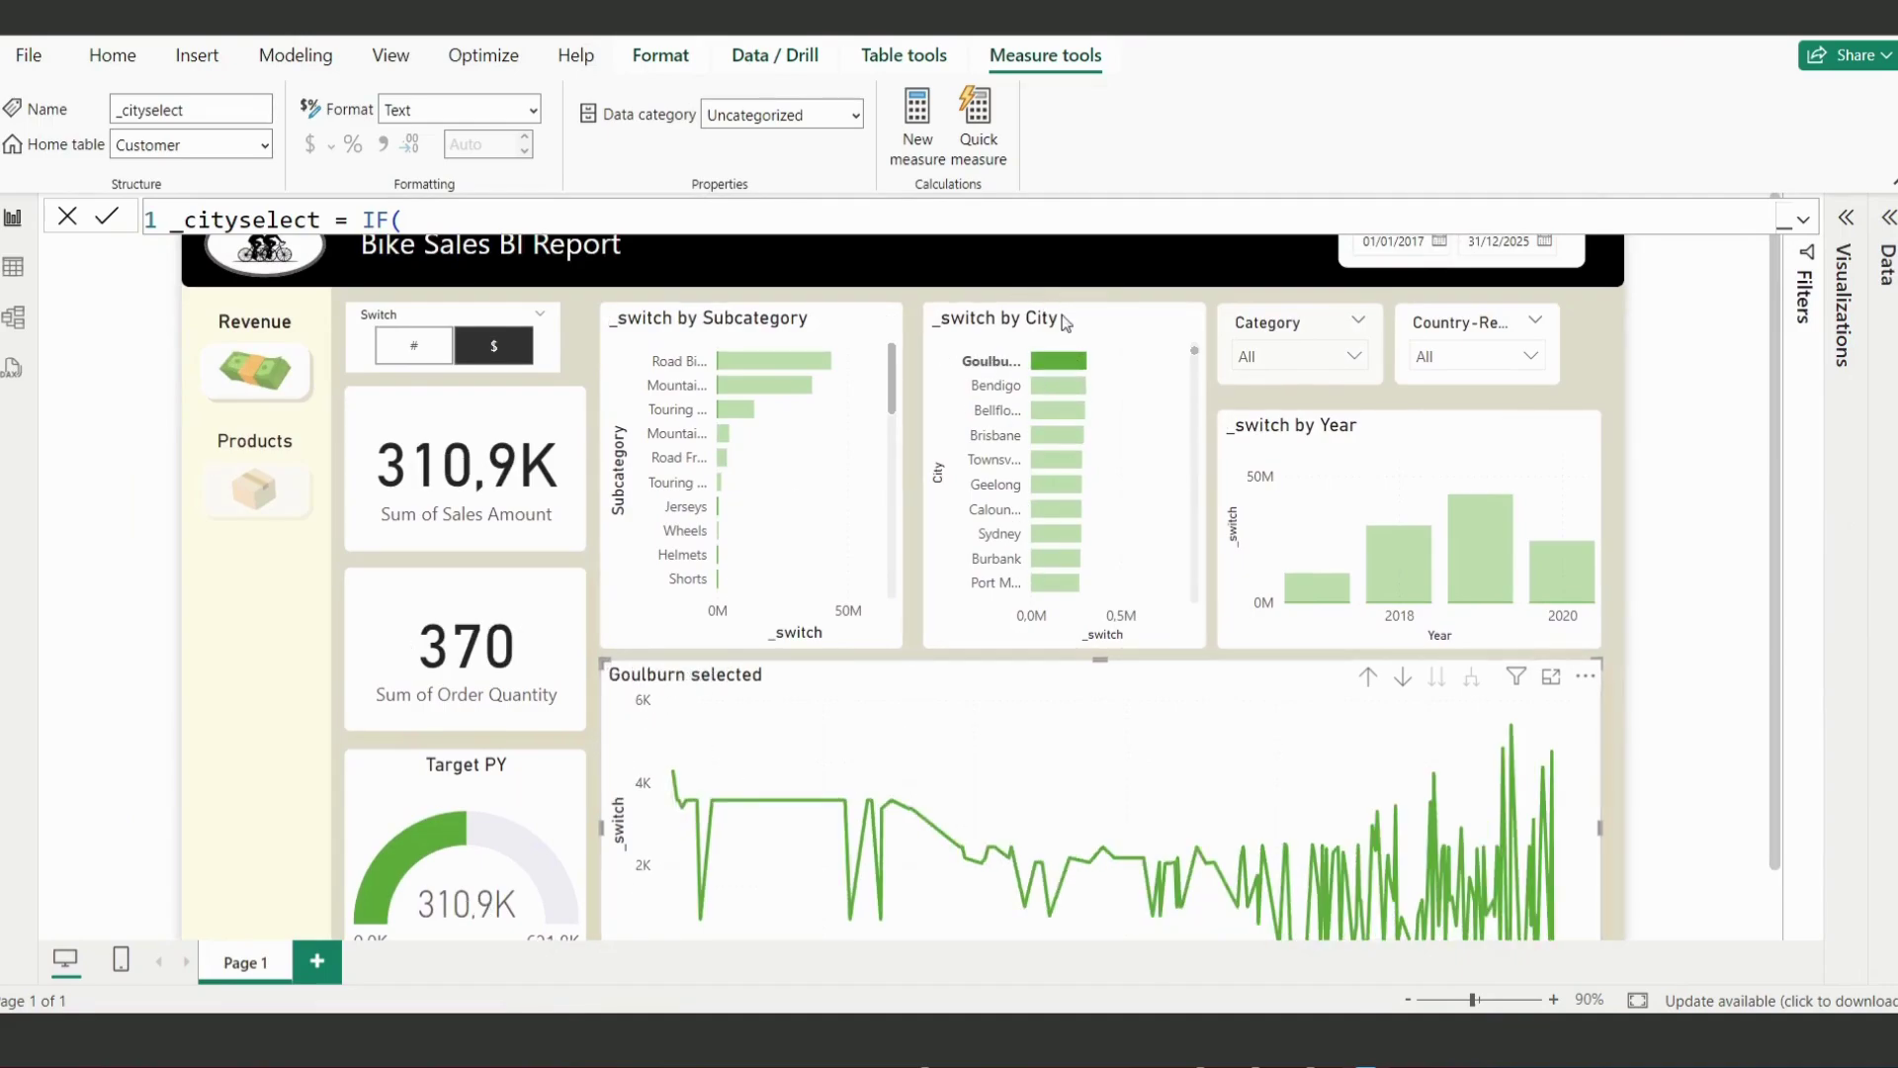
scroll(1052, 486, up, 1)
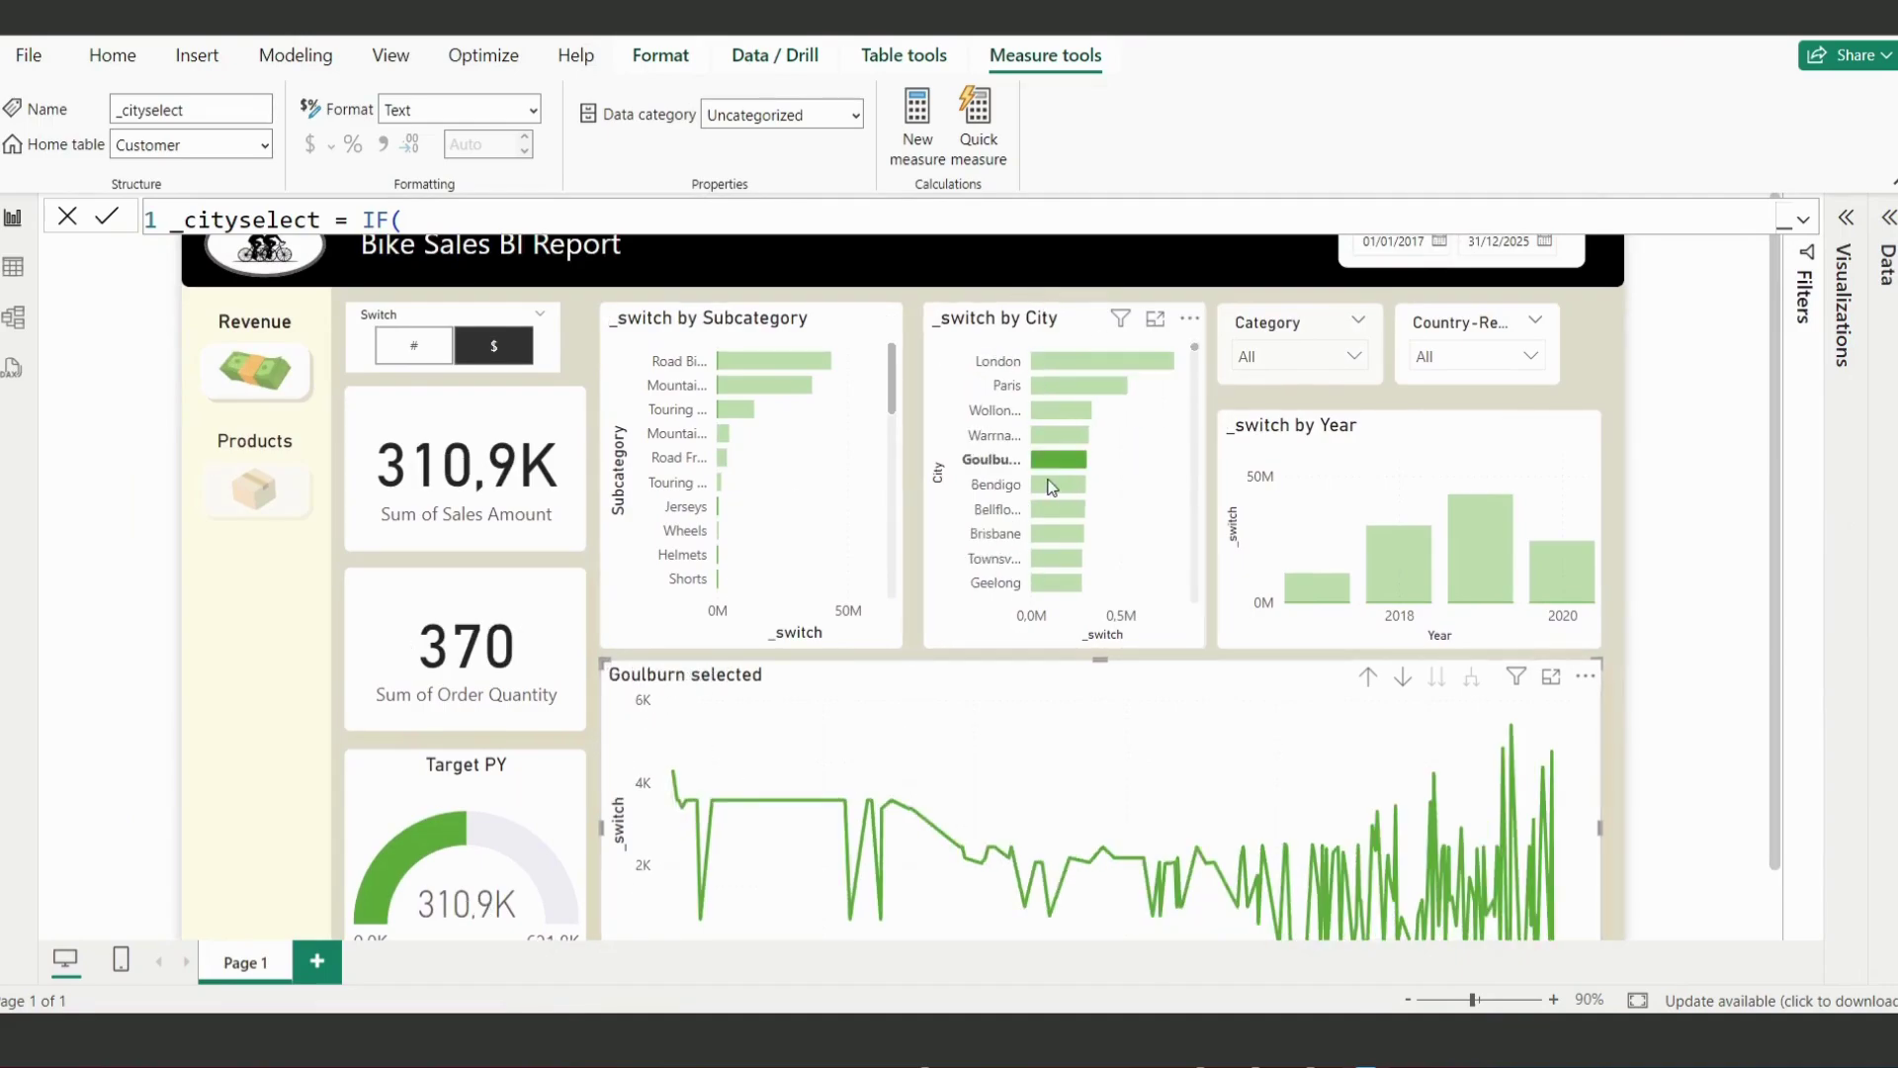
click(1065, 360)
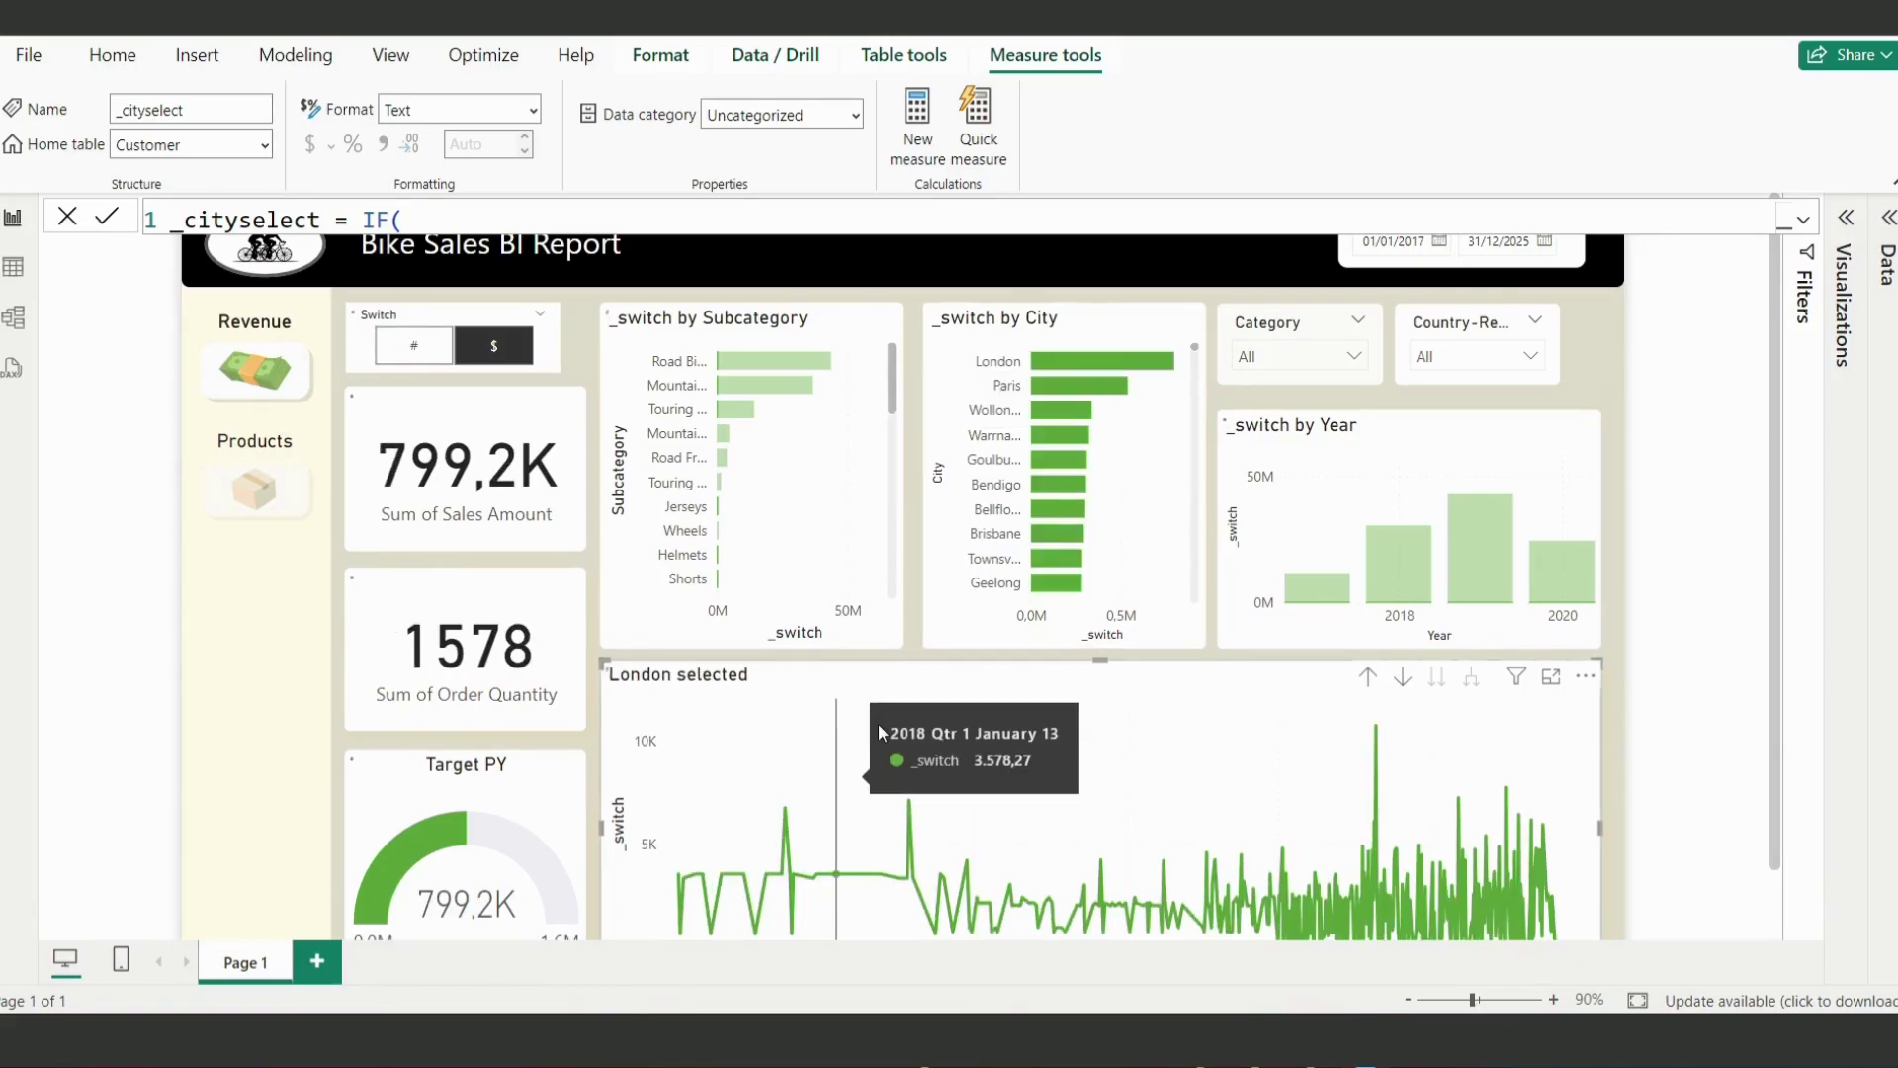
click(878, 723)
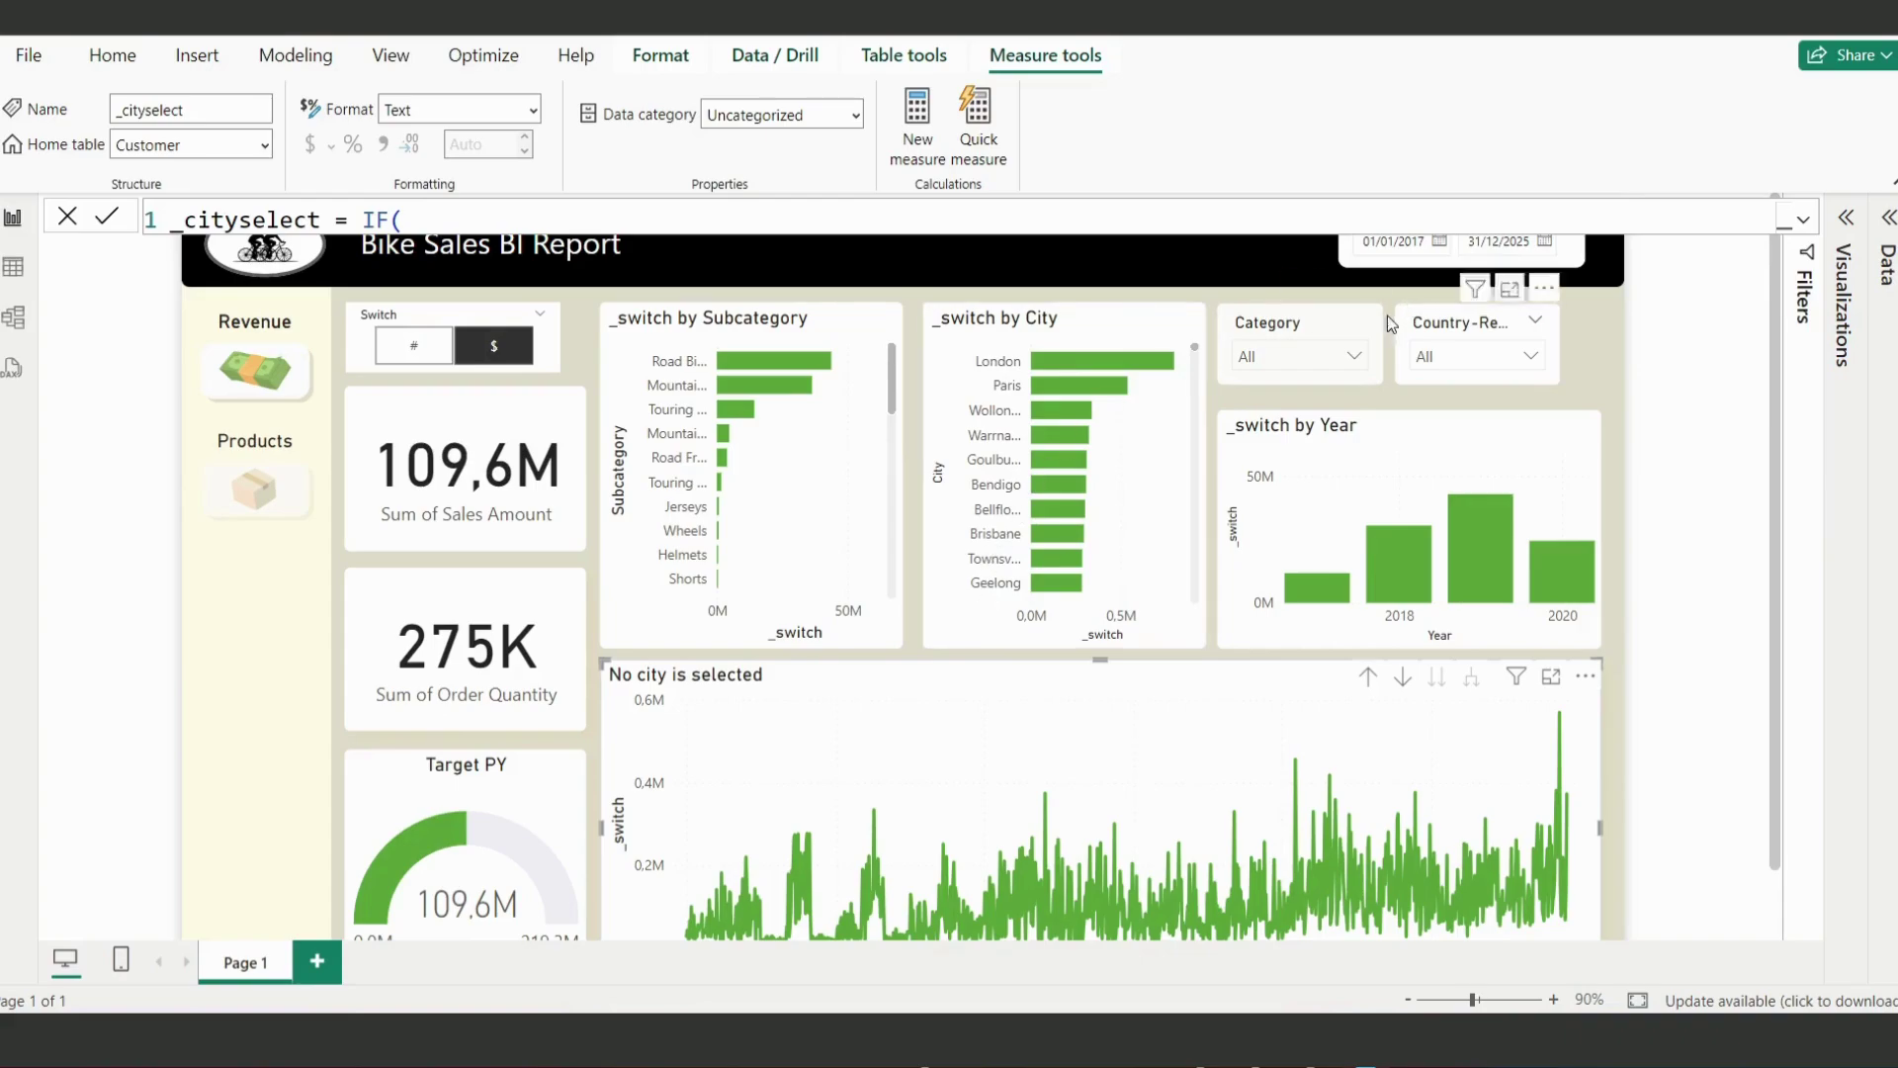
scroll(992, 815, down, 2)
scroll(993, 811, up, 2)
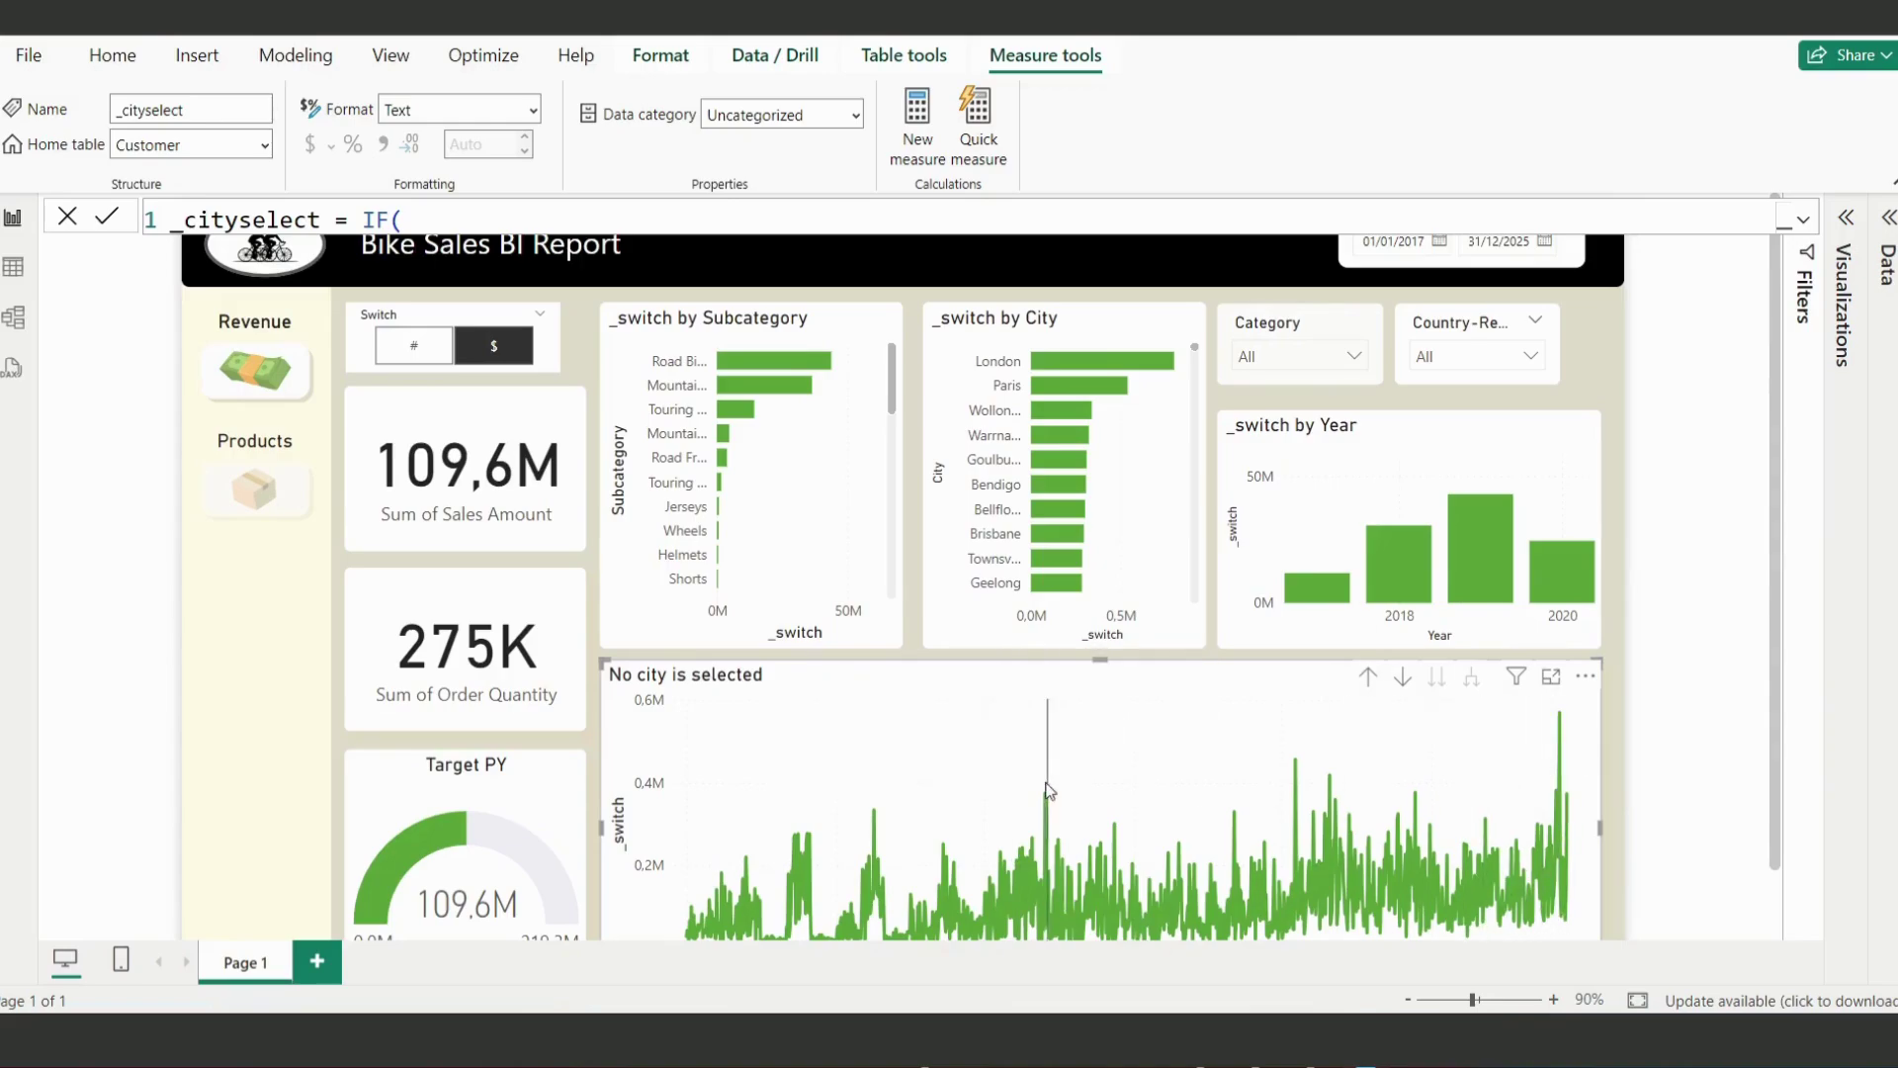
mouse_move(1017, 747)
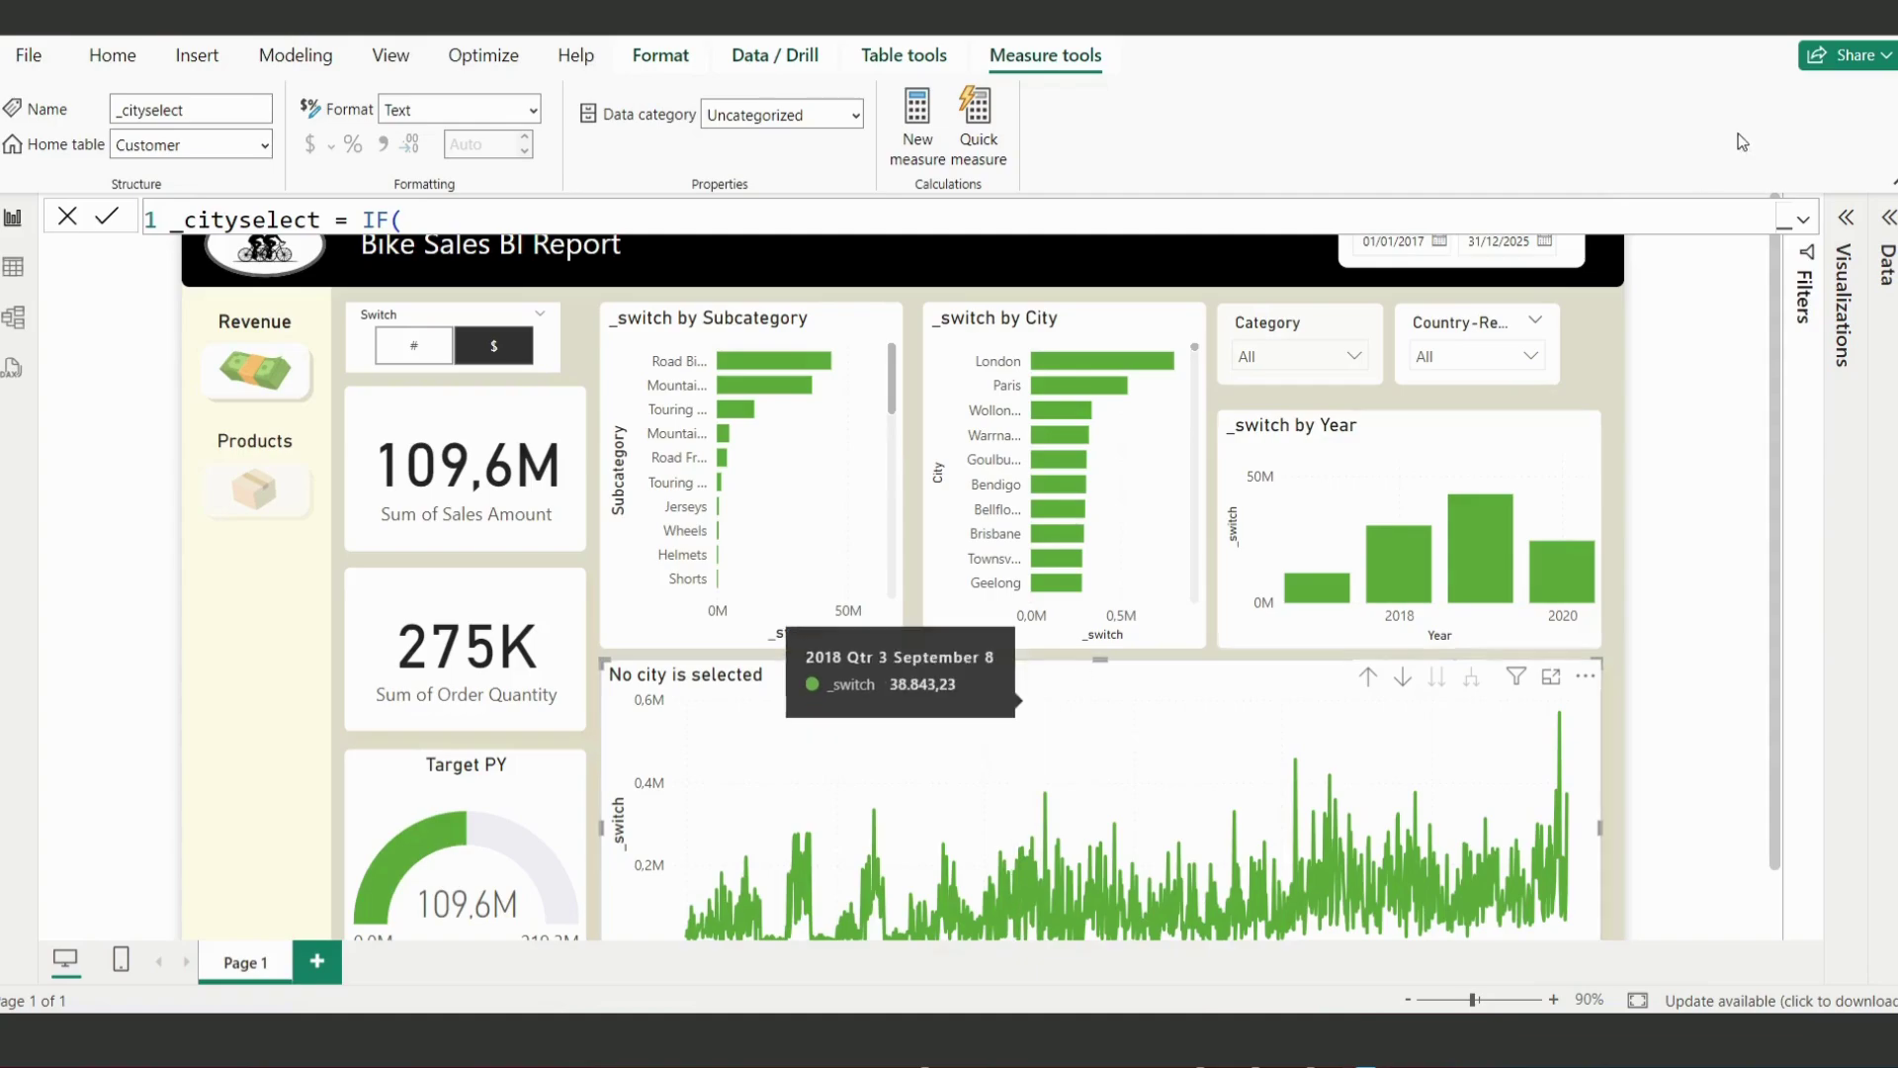